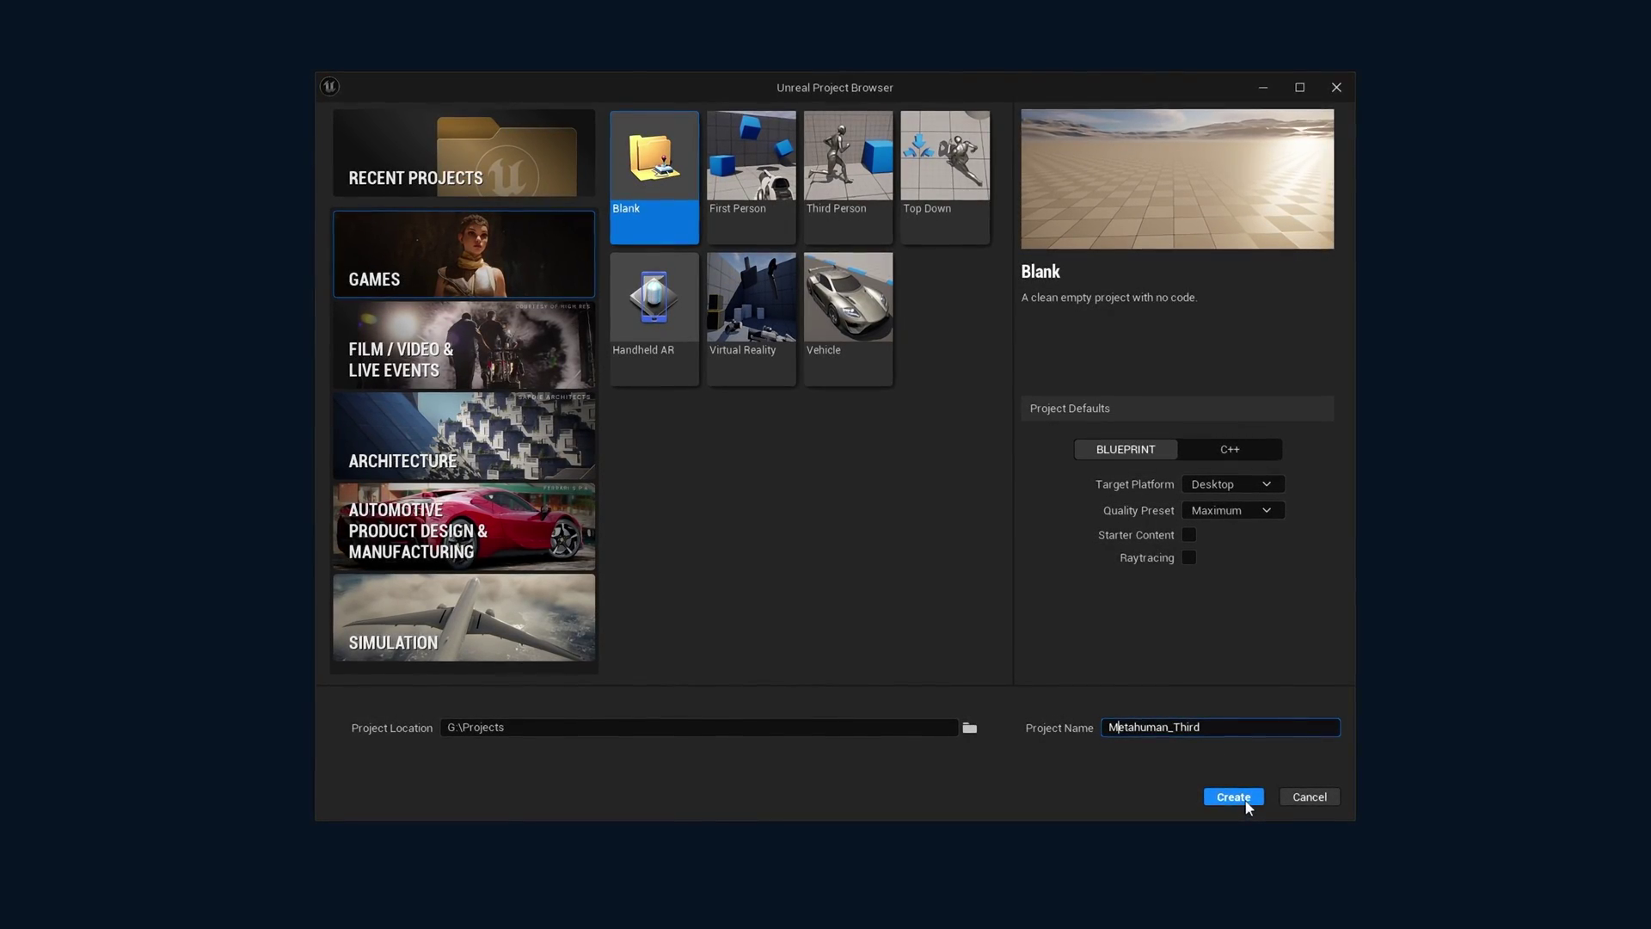
- Create the Metahuman_Third Blueprint game project from the Third Person template
click(847, 172)
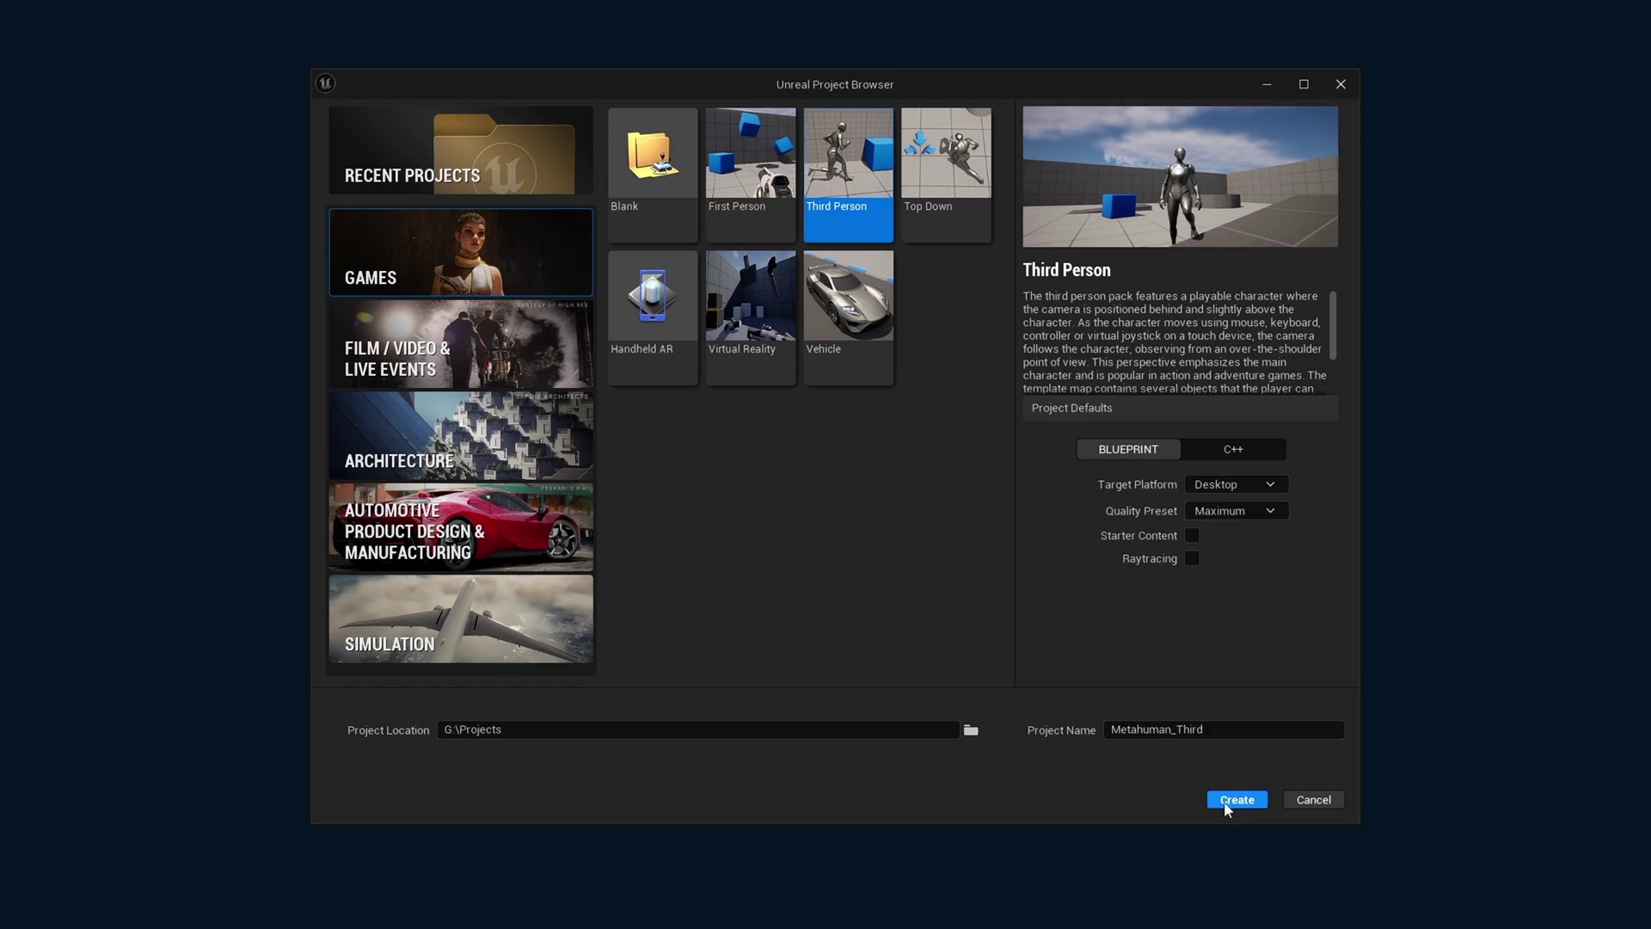
click(1236, 798)
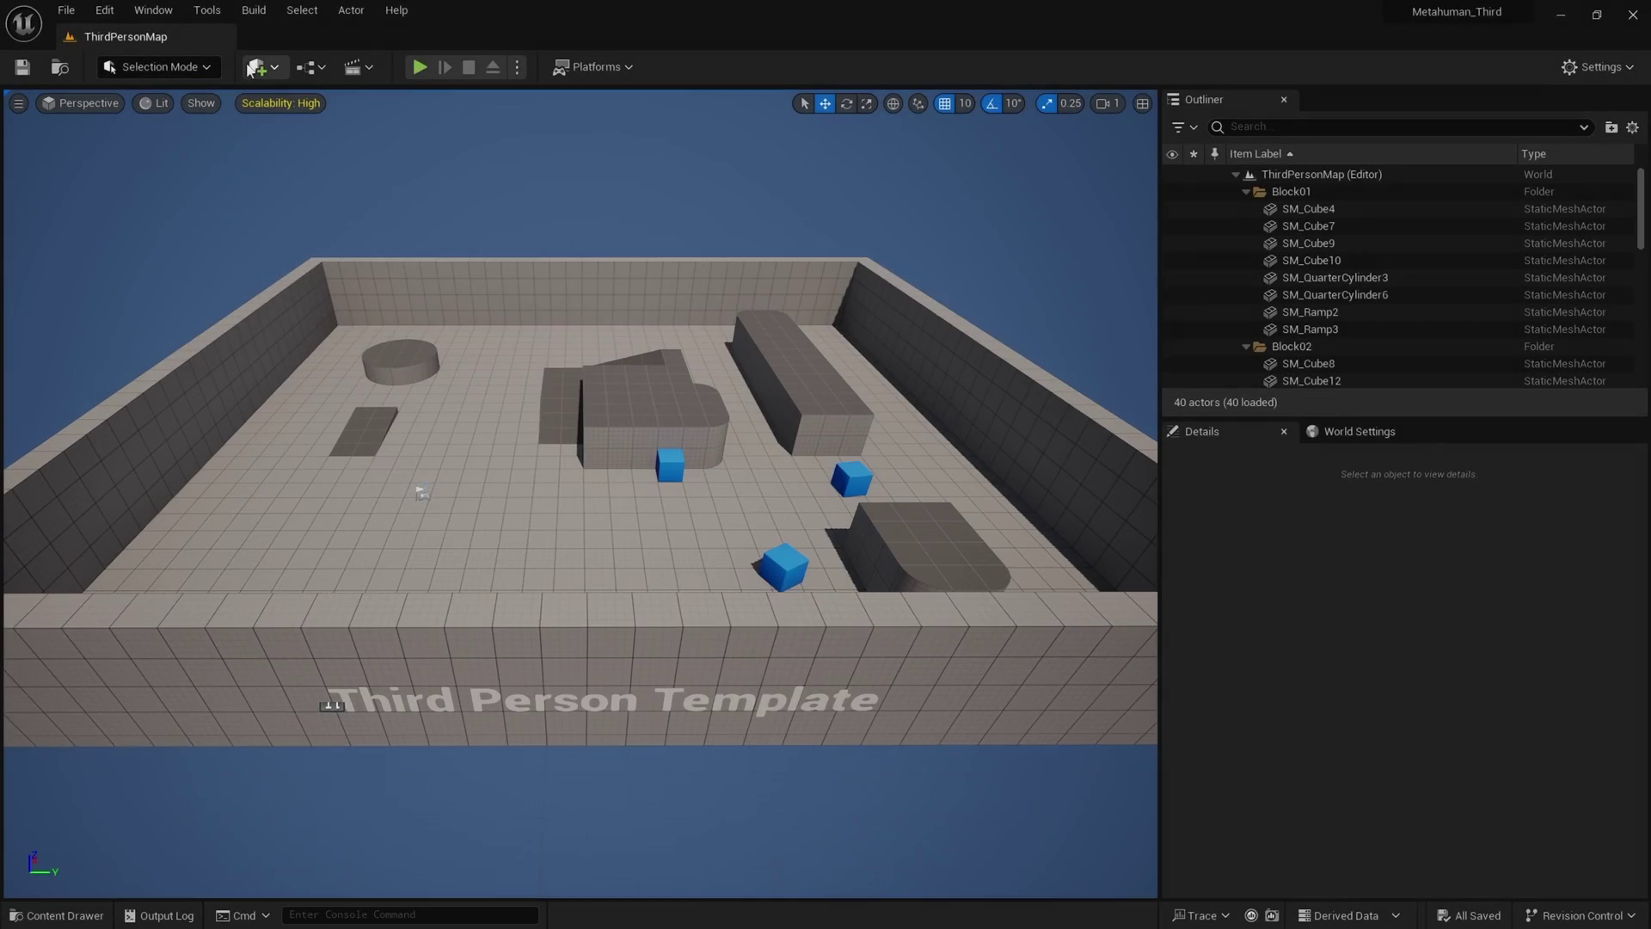
- Open Quixel Bridge and export the local MetaHuman preset Kai into the project
click(260, 66)
click(301, 132)
click(172, 355)
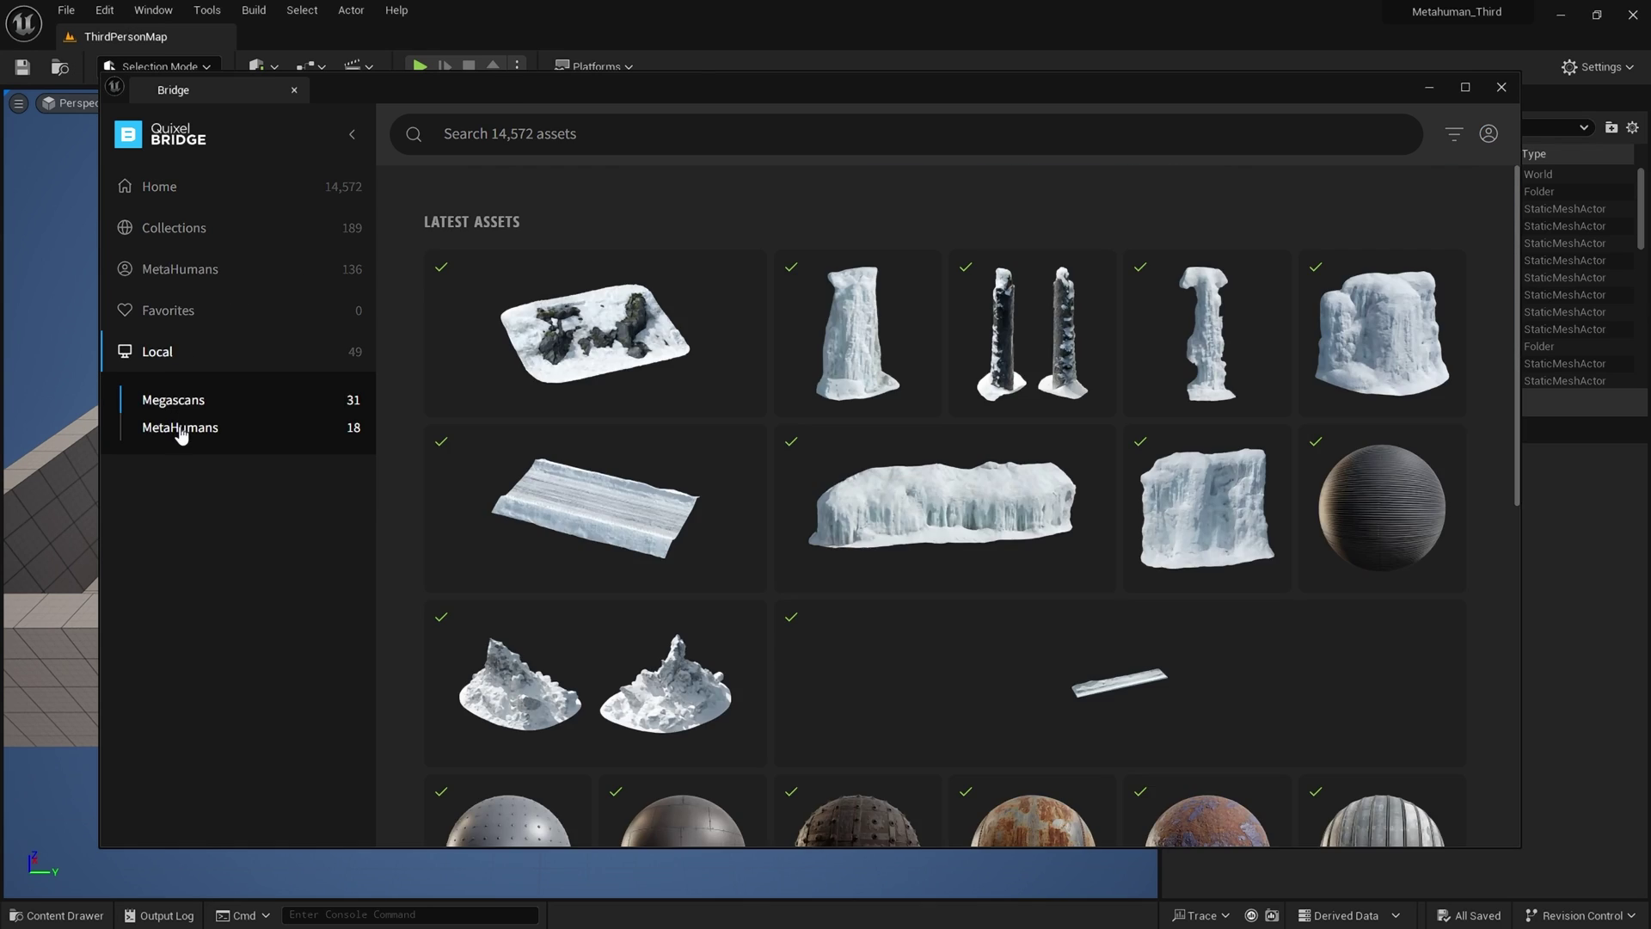
click(177, 427)
click(204, 458)
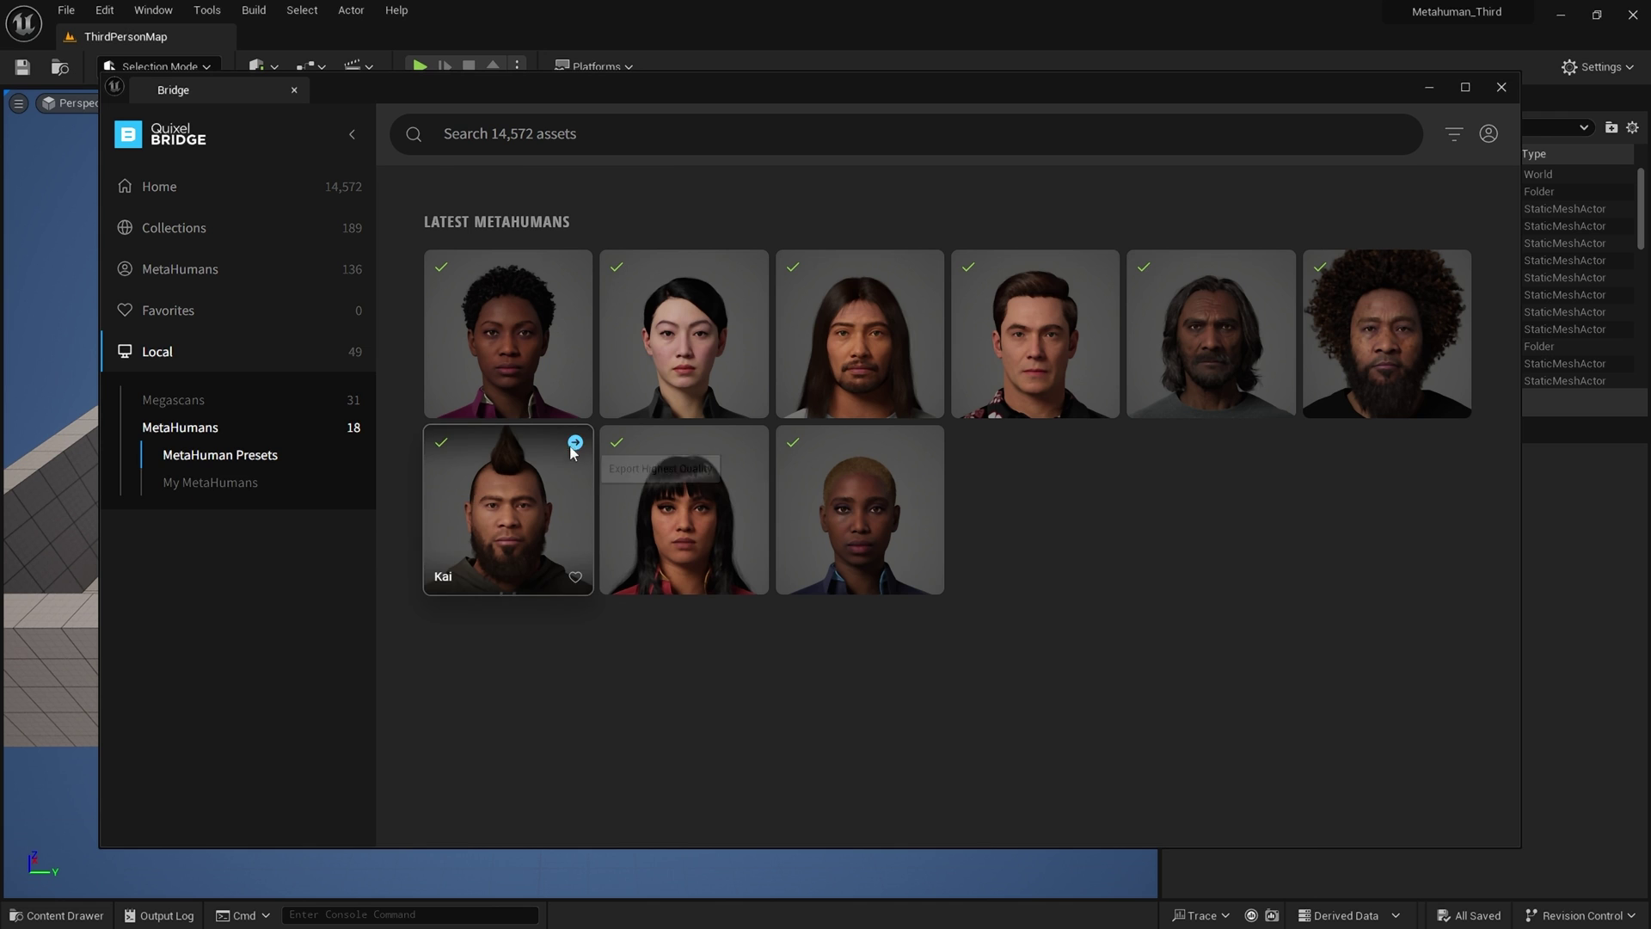
click(571, 448)
click(1467, 805)
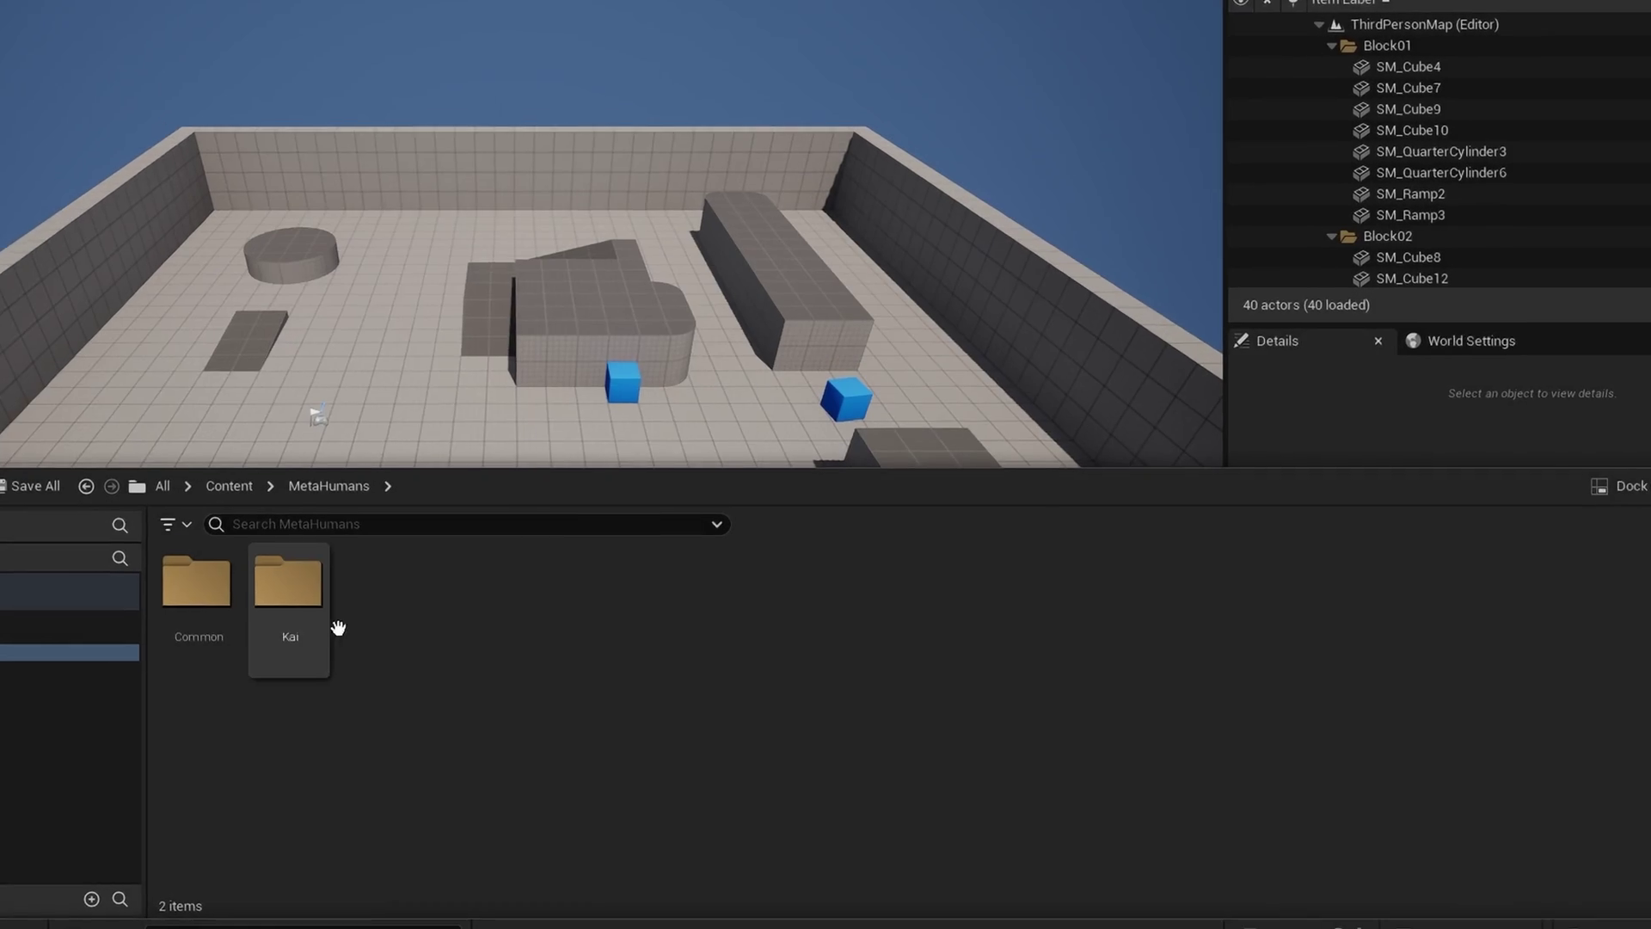
- Open the BP_Kai blueprint from the MetaHumans/Kai folder and enable the missing plugins and project settings
click(320, 614)
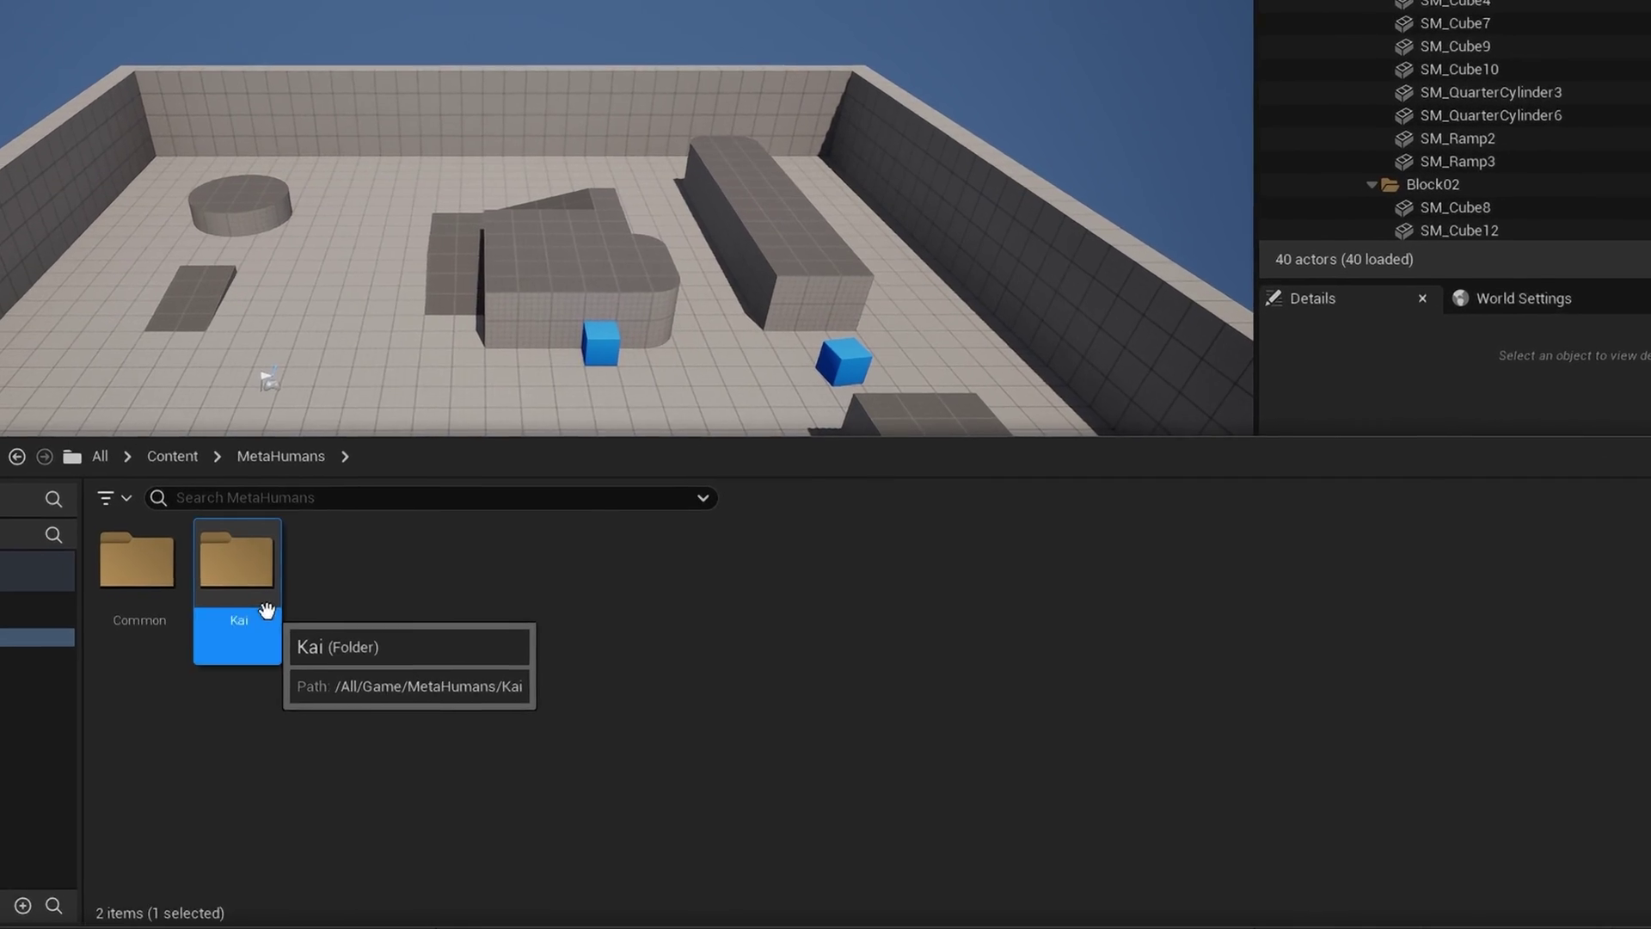
double_click(267, 610)
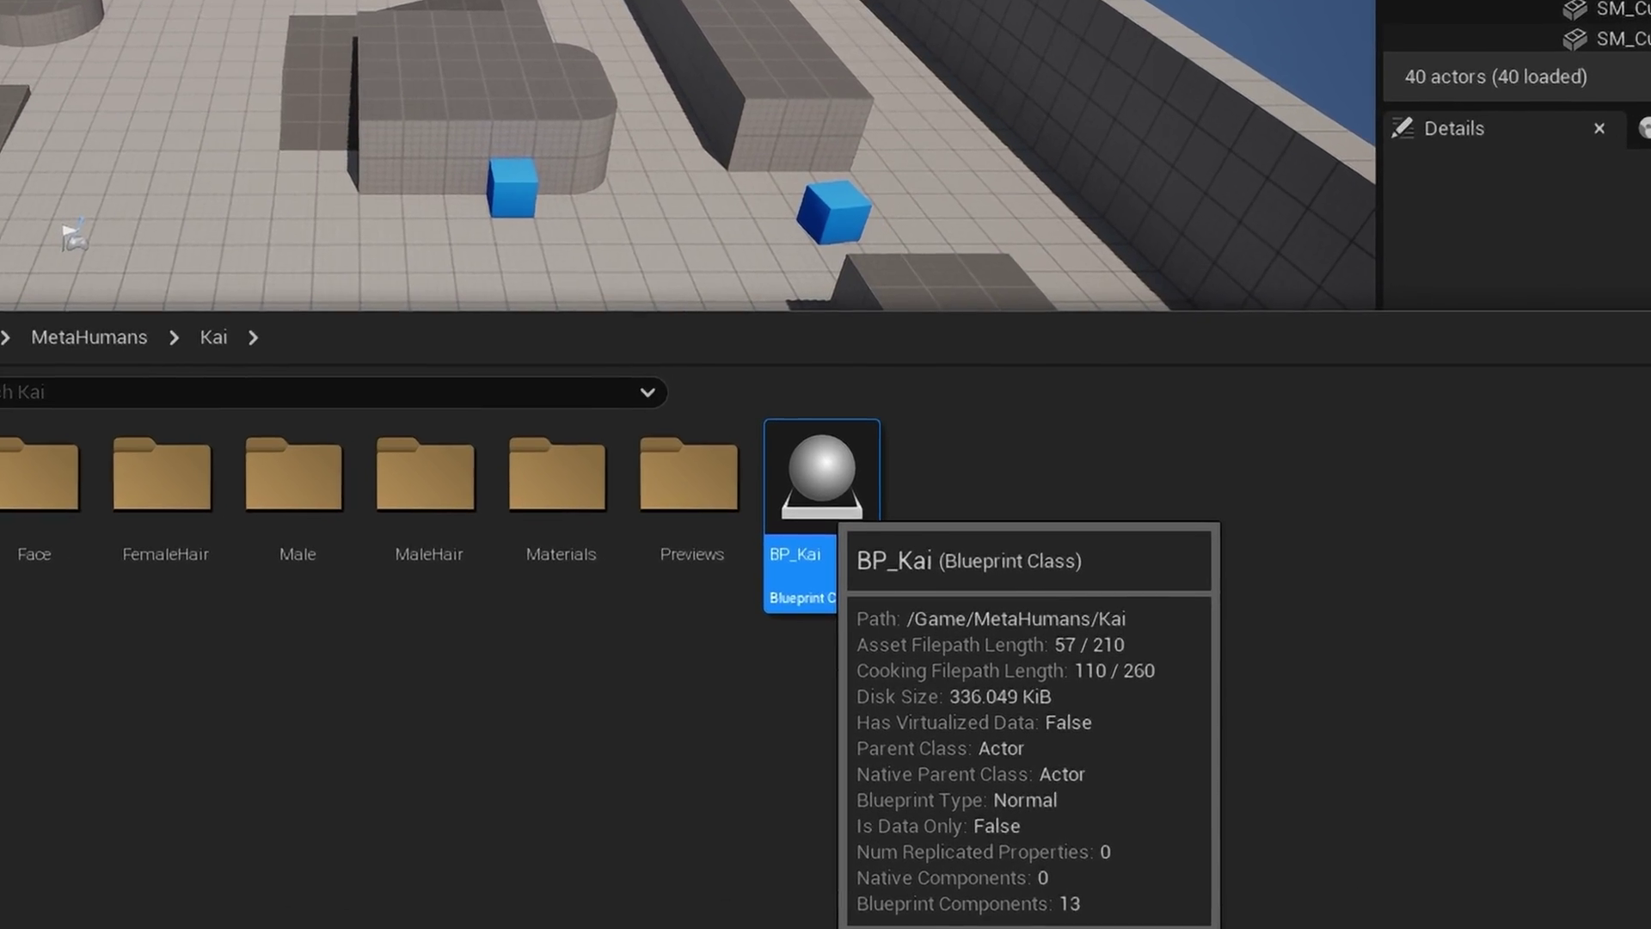
double_click(821, 481)
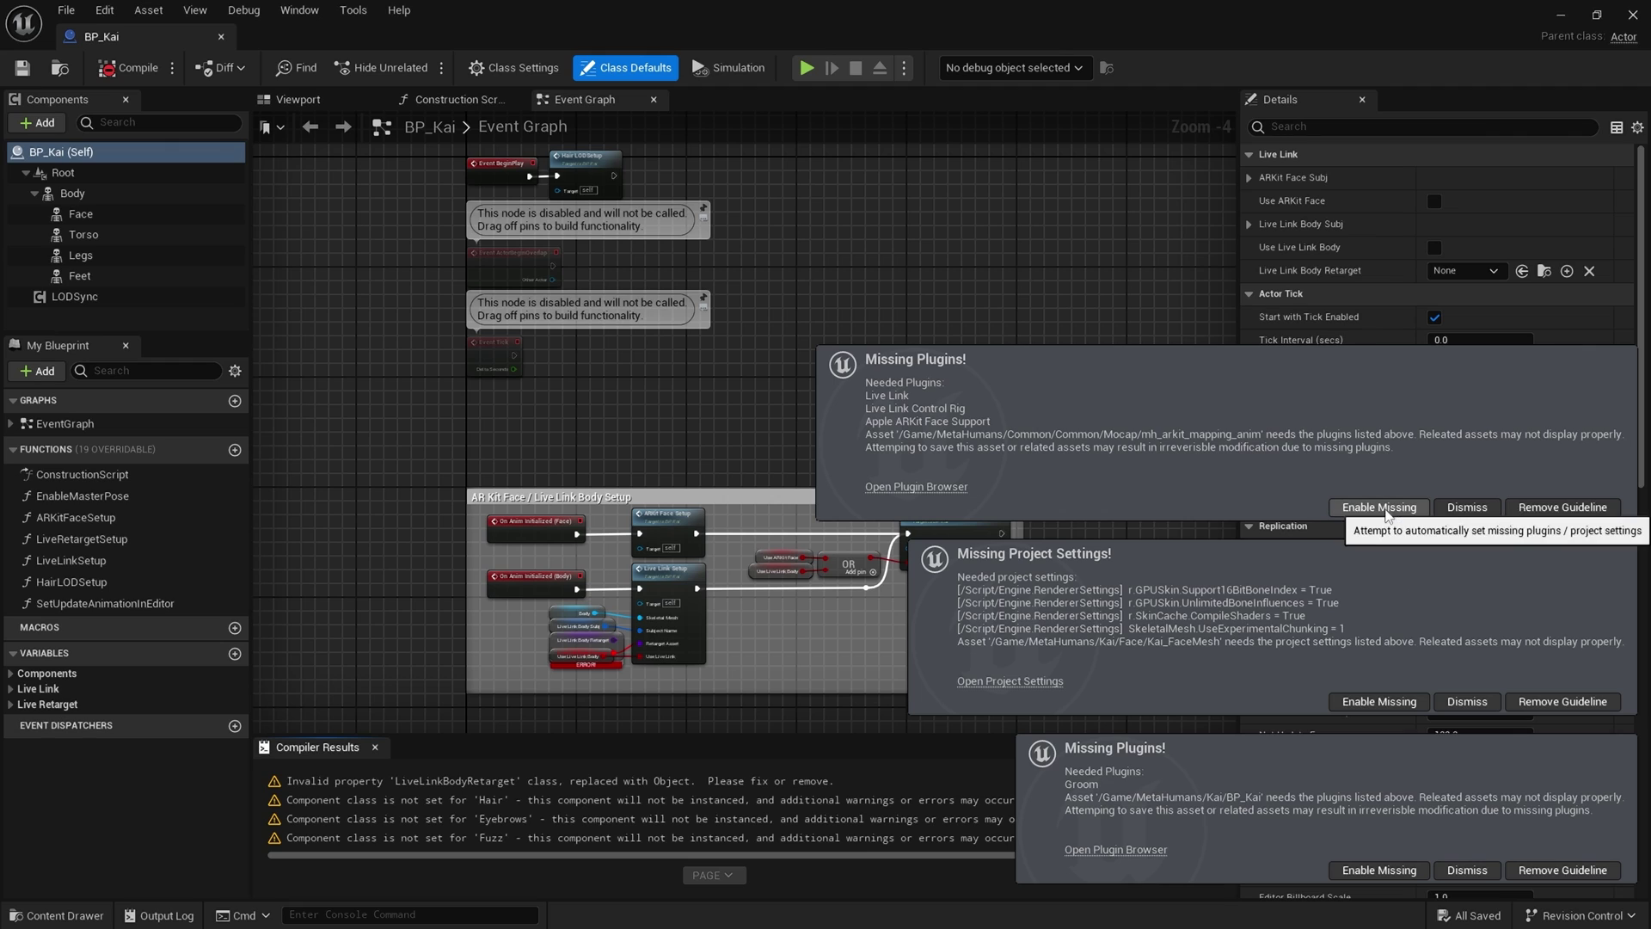
click(1379, 506)
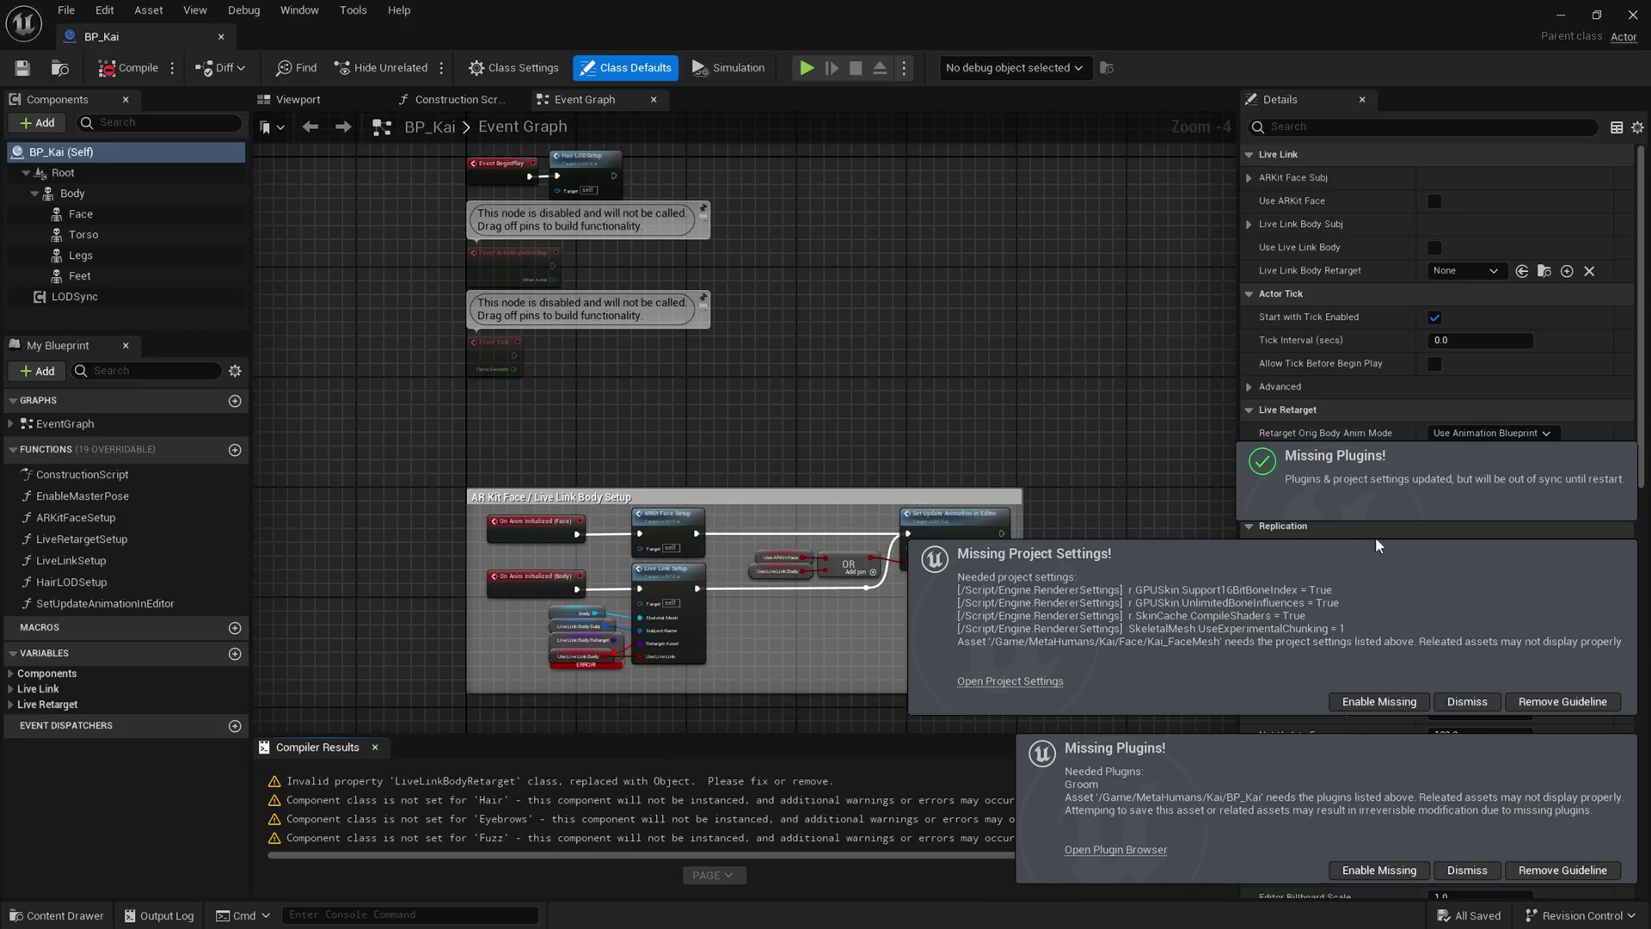
click(1367, 701)
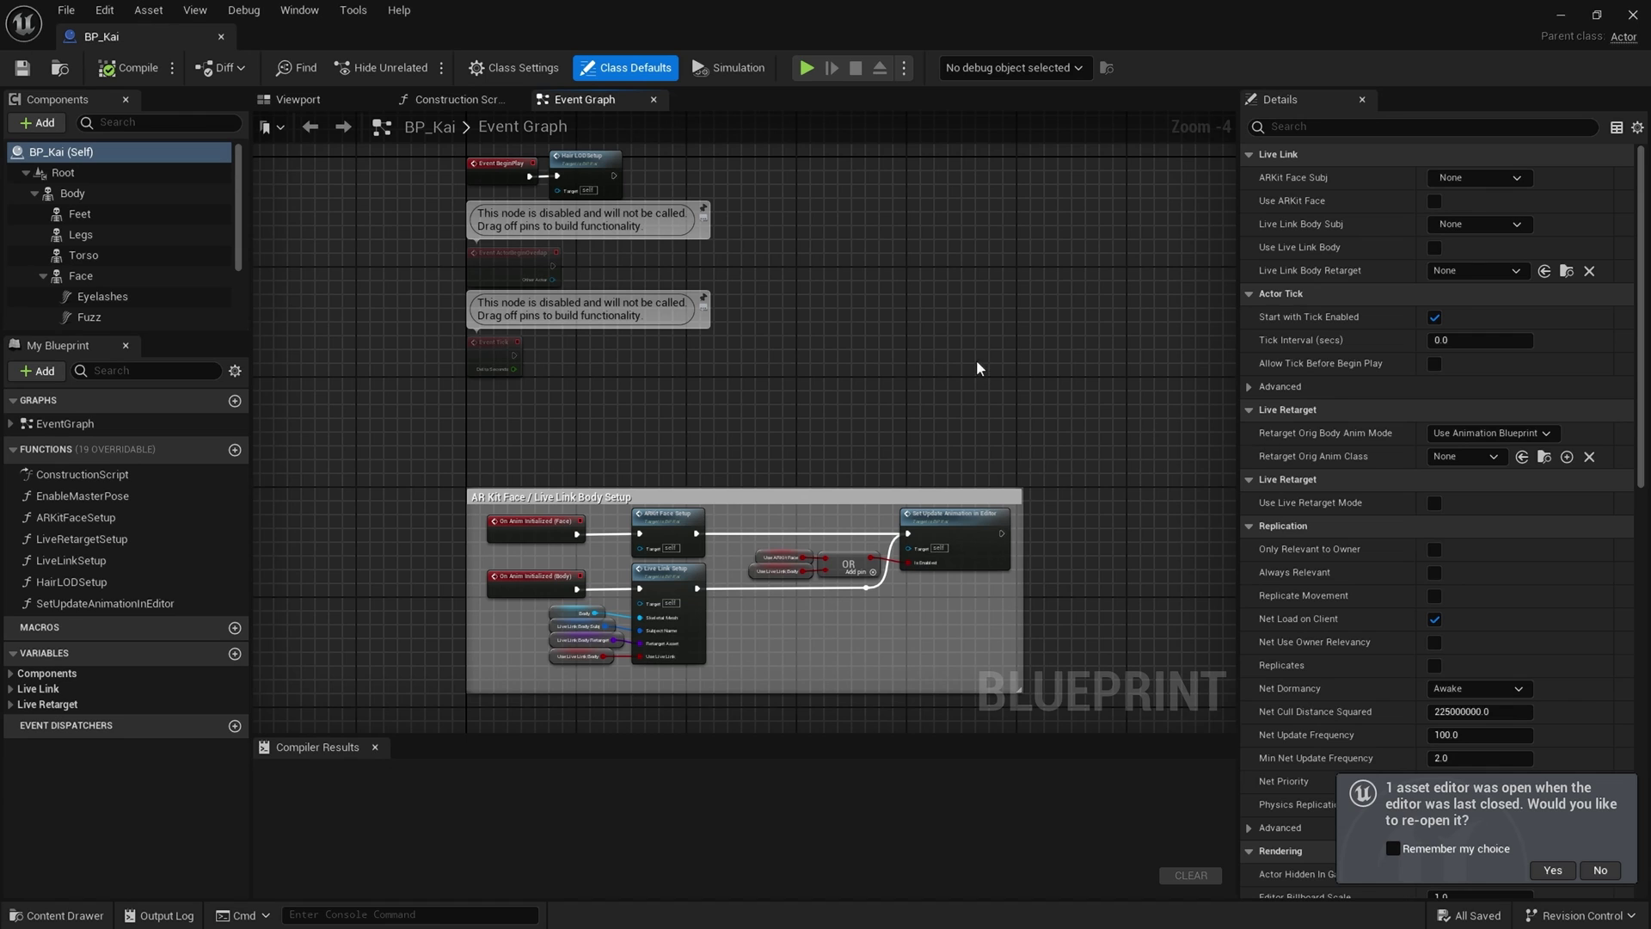
- Open the BP_ThirdPersonCharacter blueprint from the Content/ThirdPerson/Blueprints folder
click(40, 914)
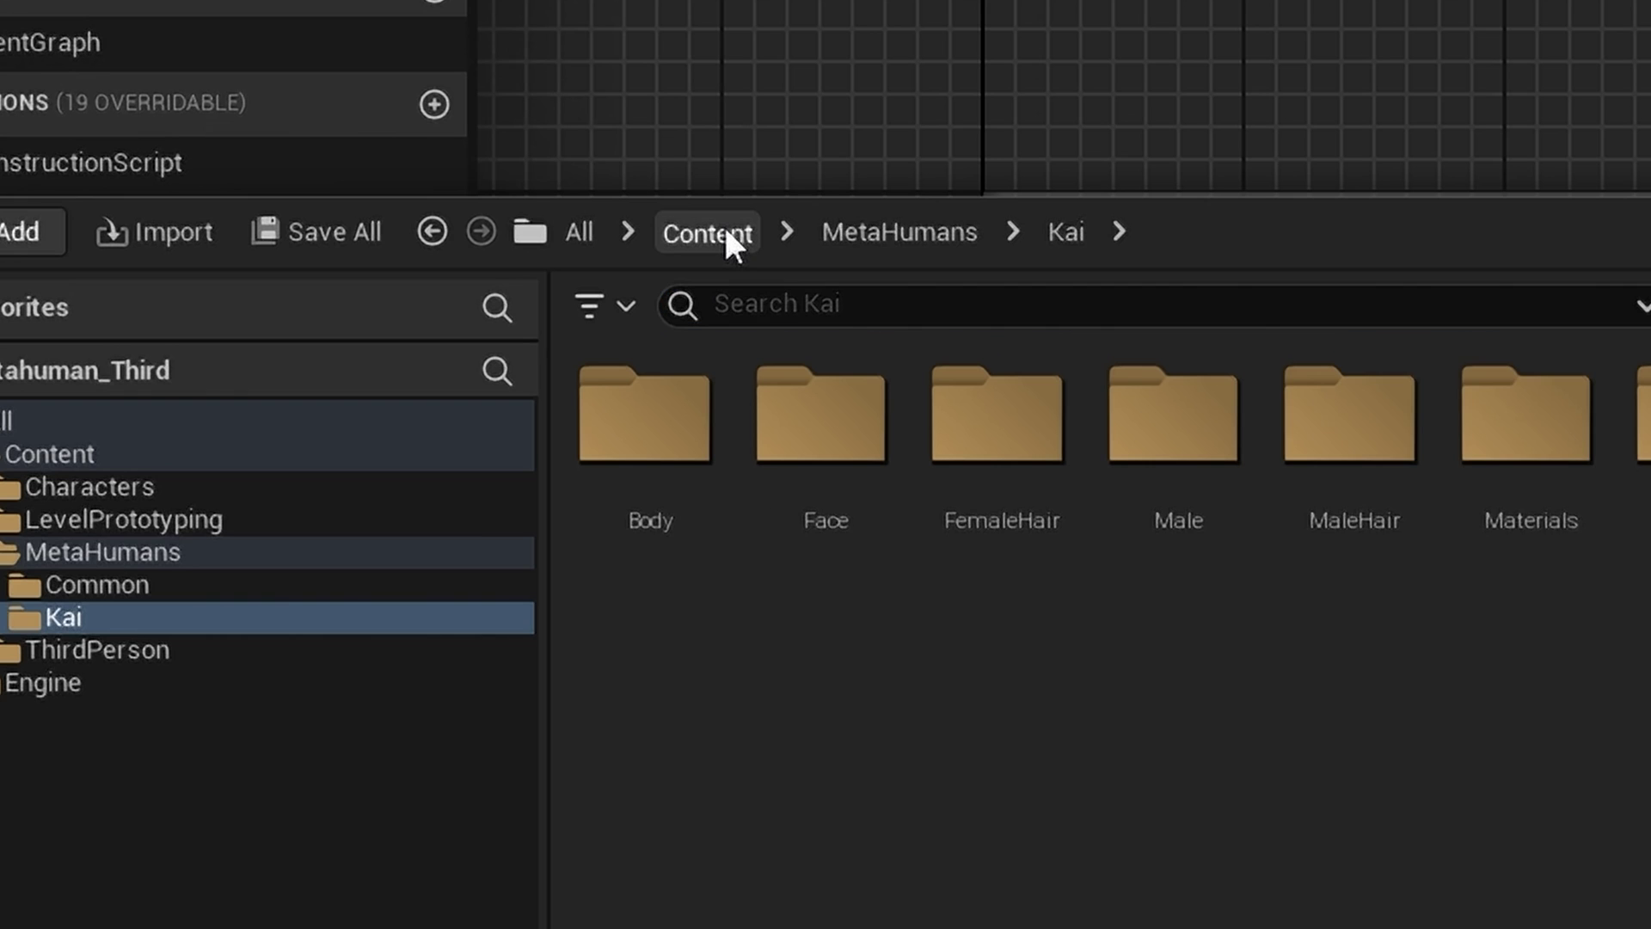
click(358, 507)
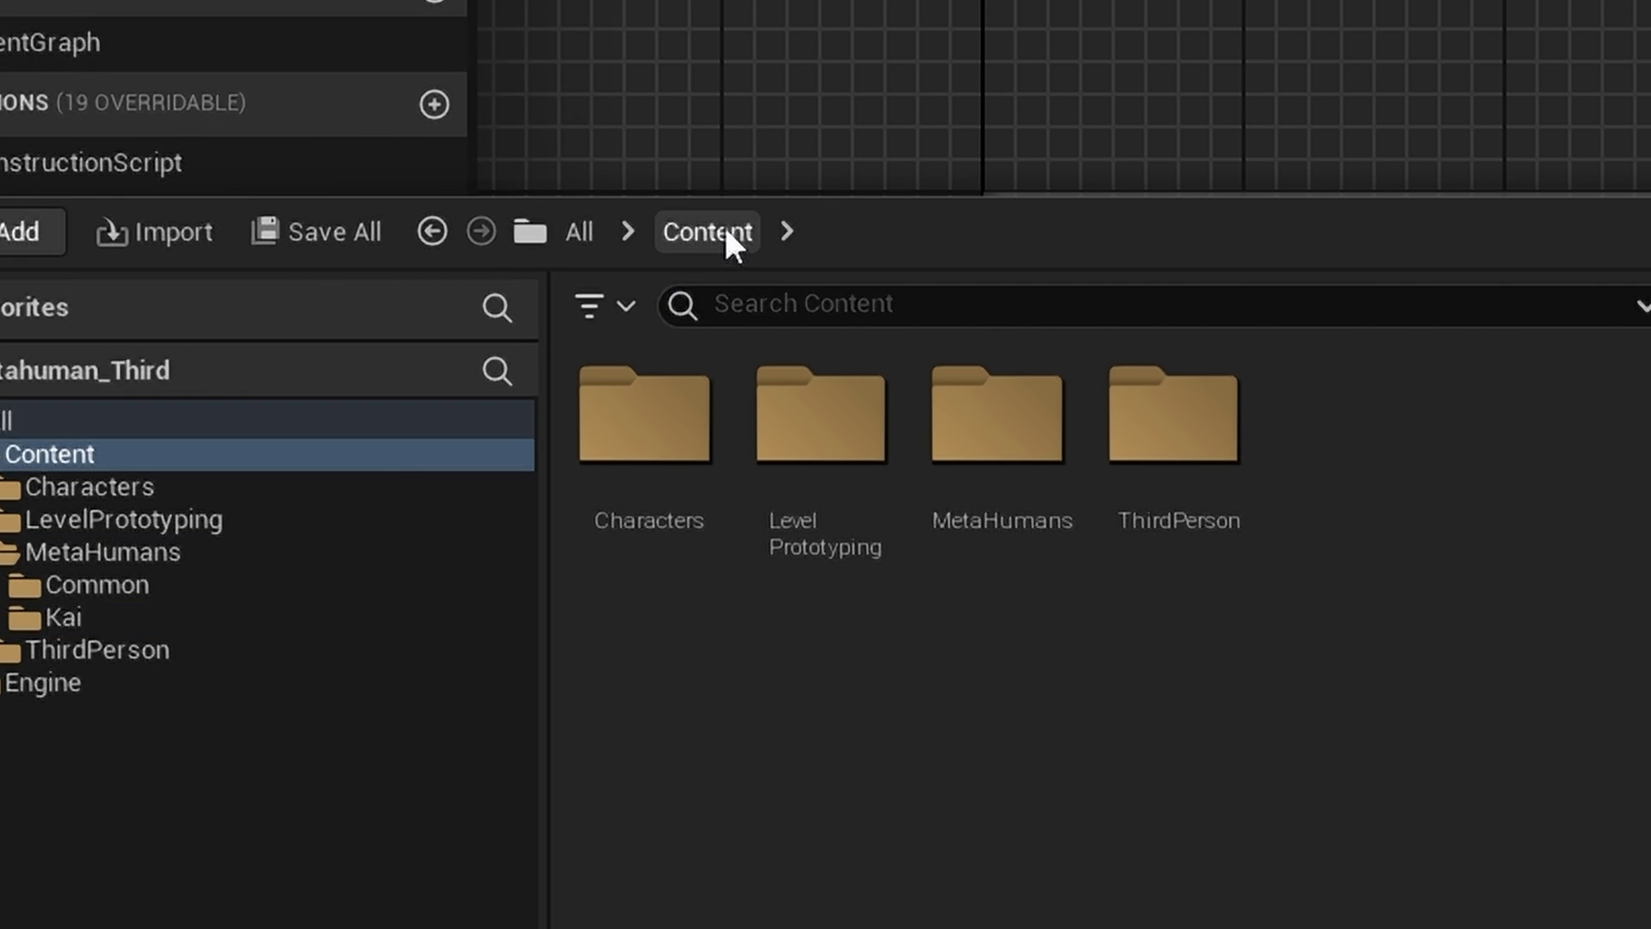
double_click(1191, 450)
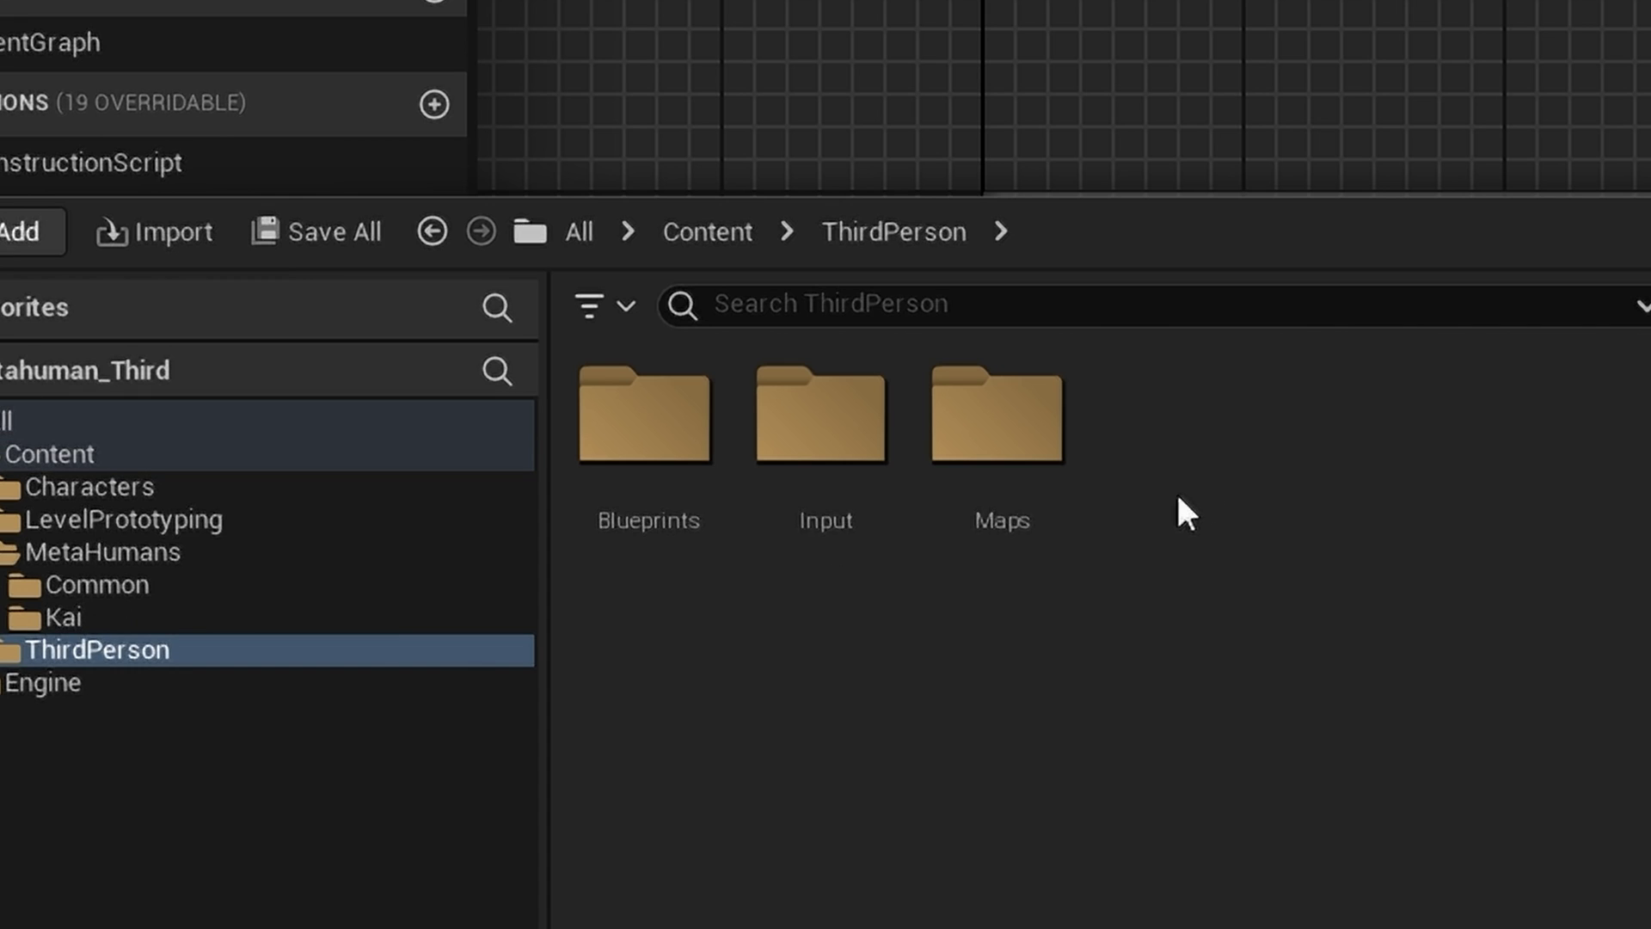
double_click(653, 422)
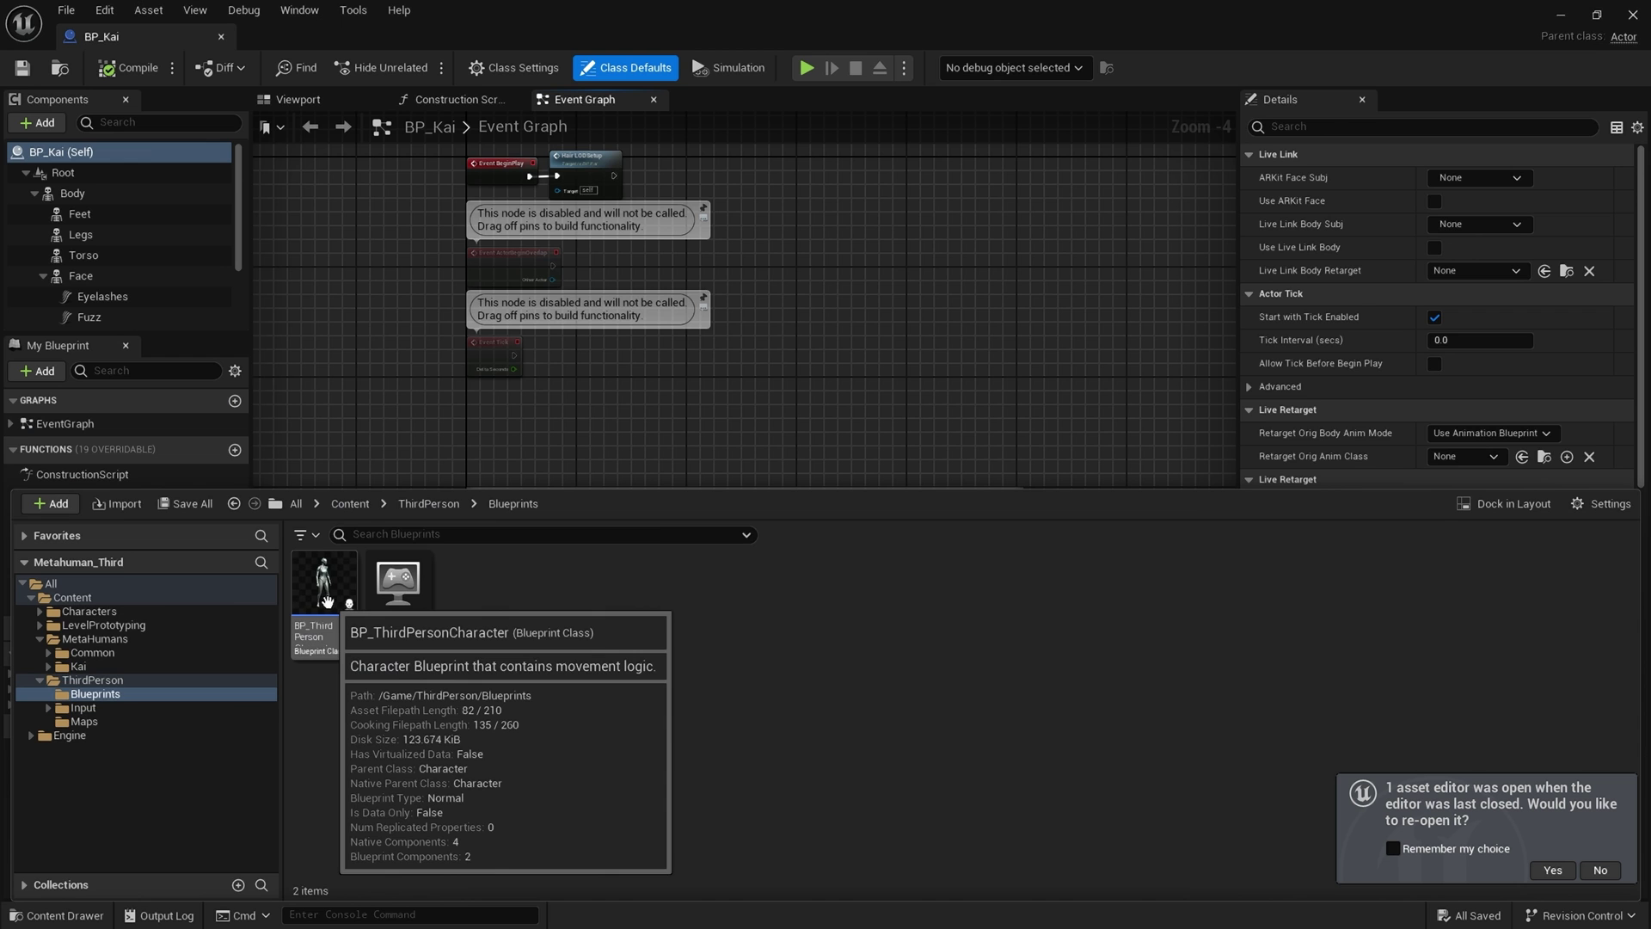
double_click(655, 464)
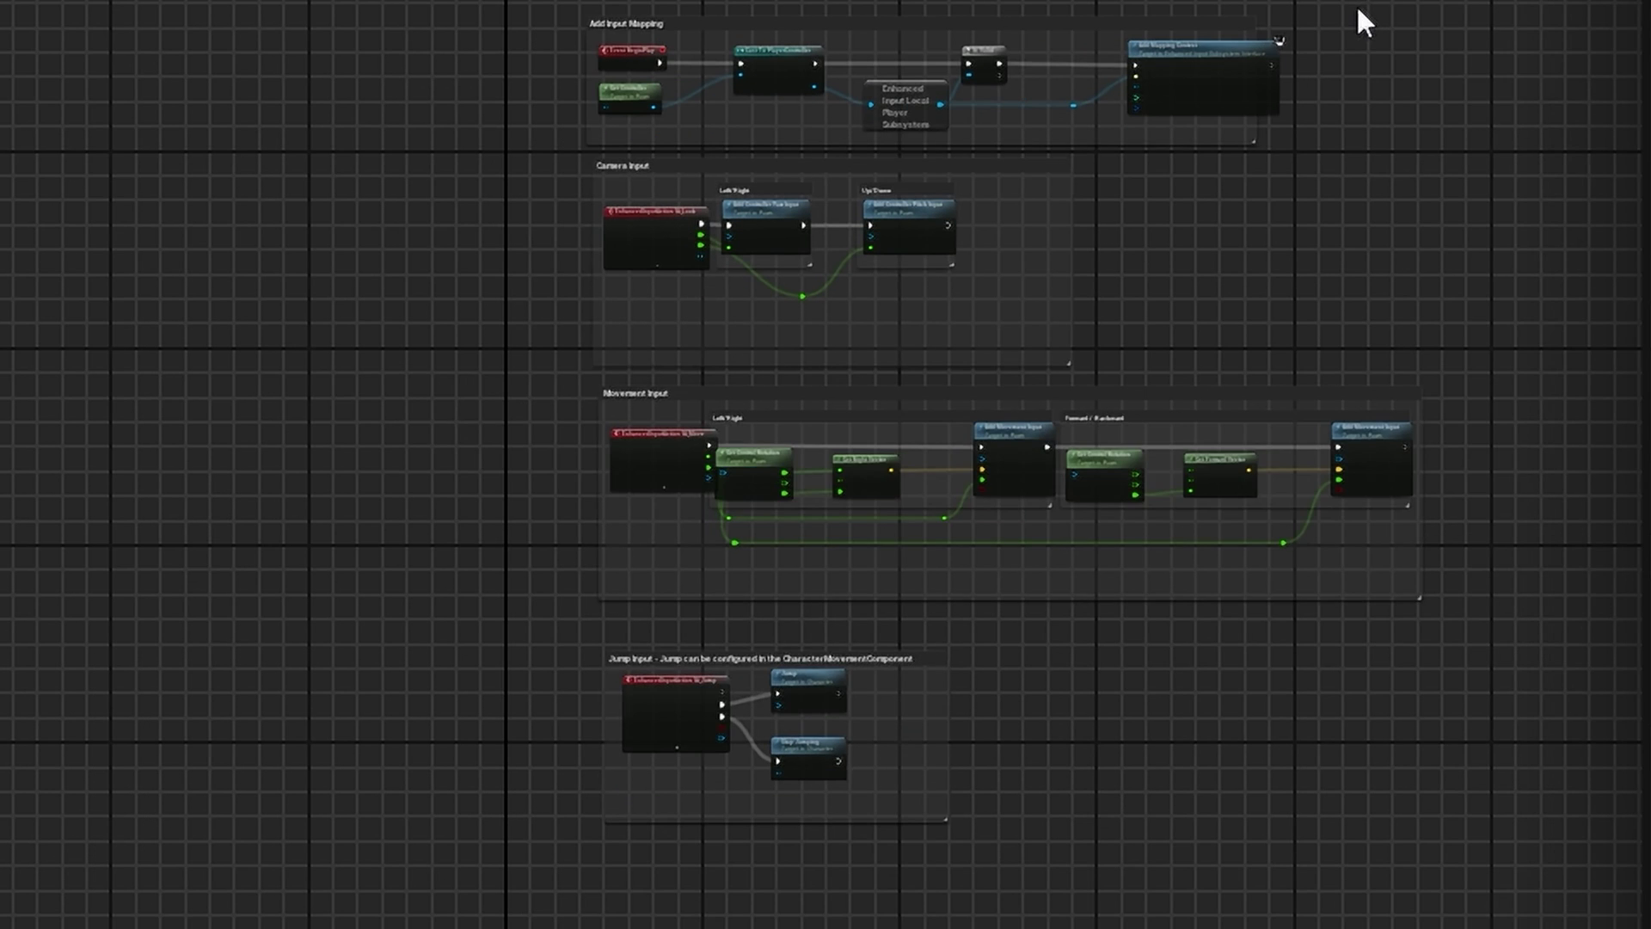
- Copy all nodes of the BP_ThirdPersonCharacter event graph except Event BeginPlay
scroll(1376, 5, up, 1)
drag(1453, 3, 340, 899)
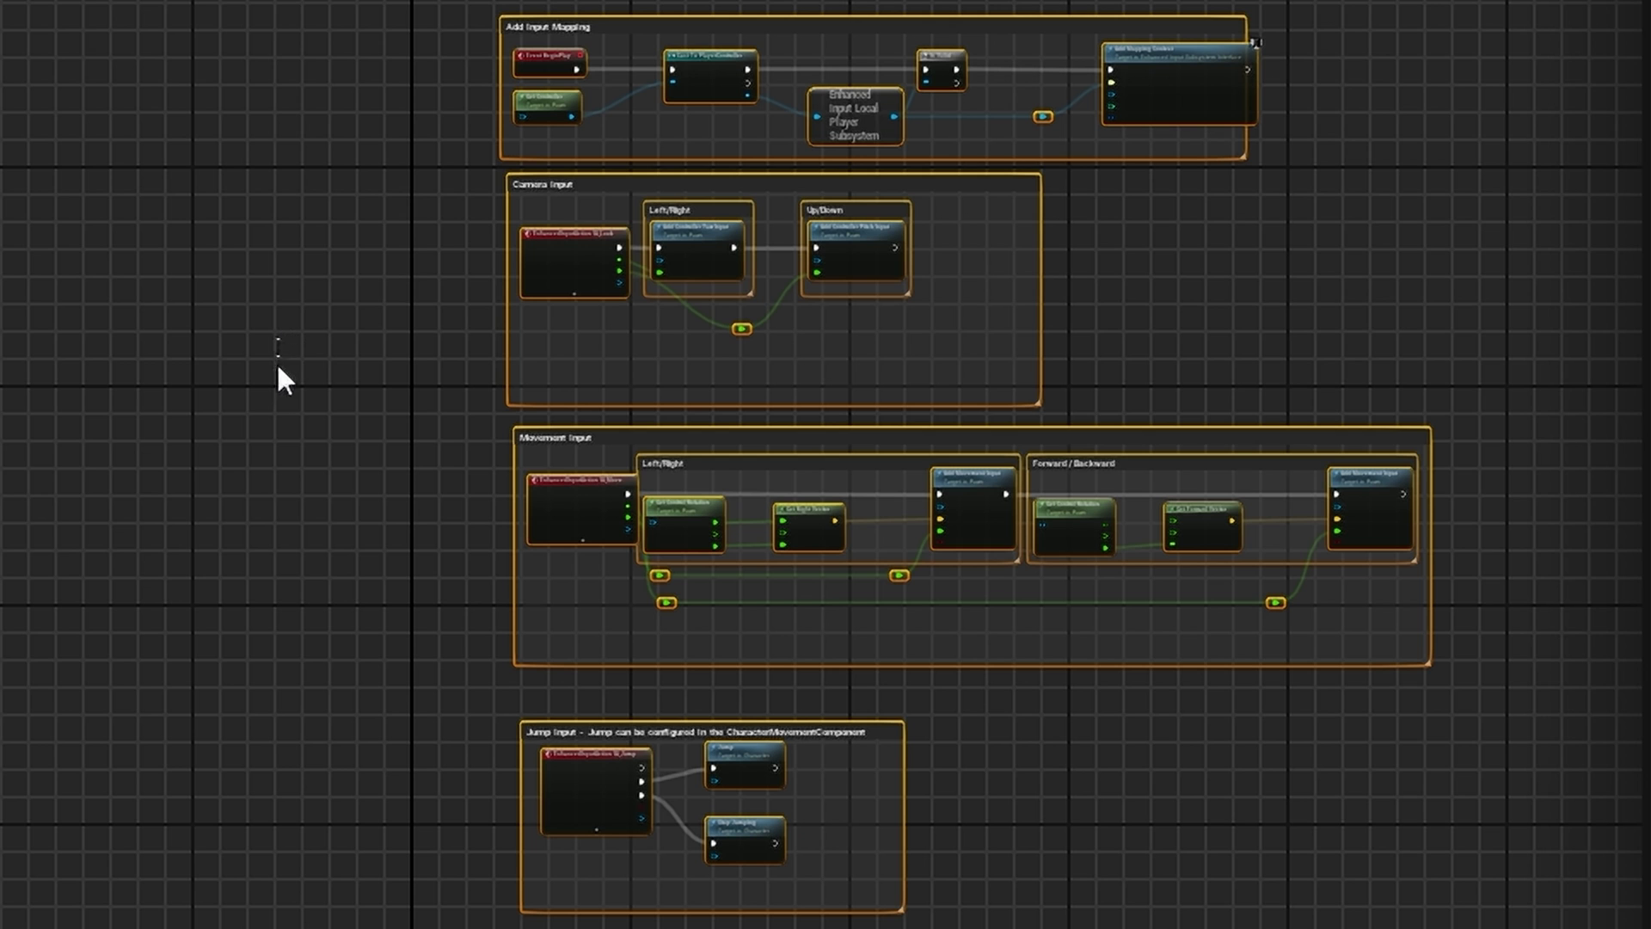
scroll(306, 206, up, 3)
scroll(447, 207, down, 6)
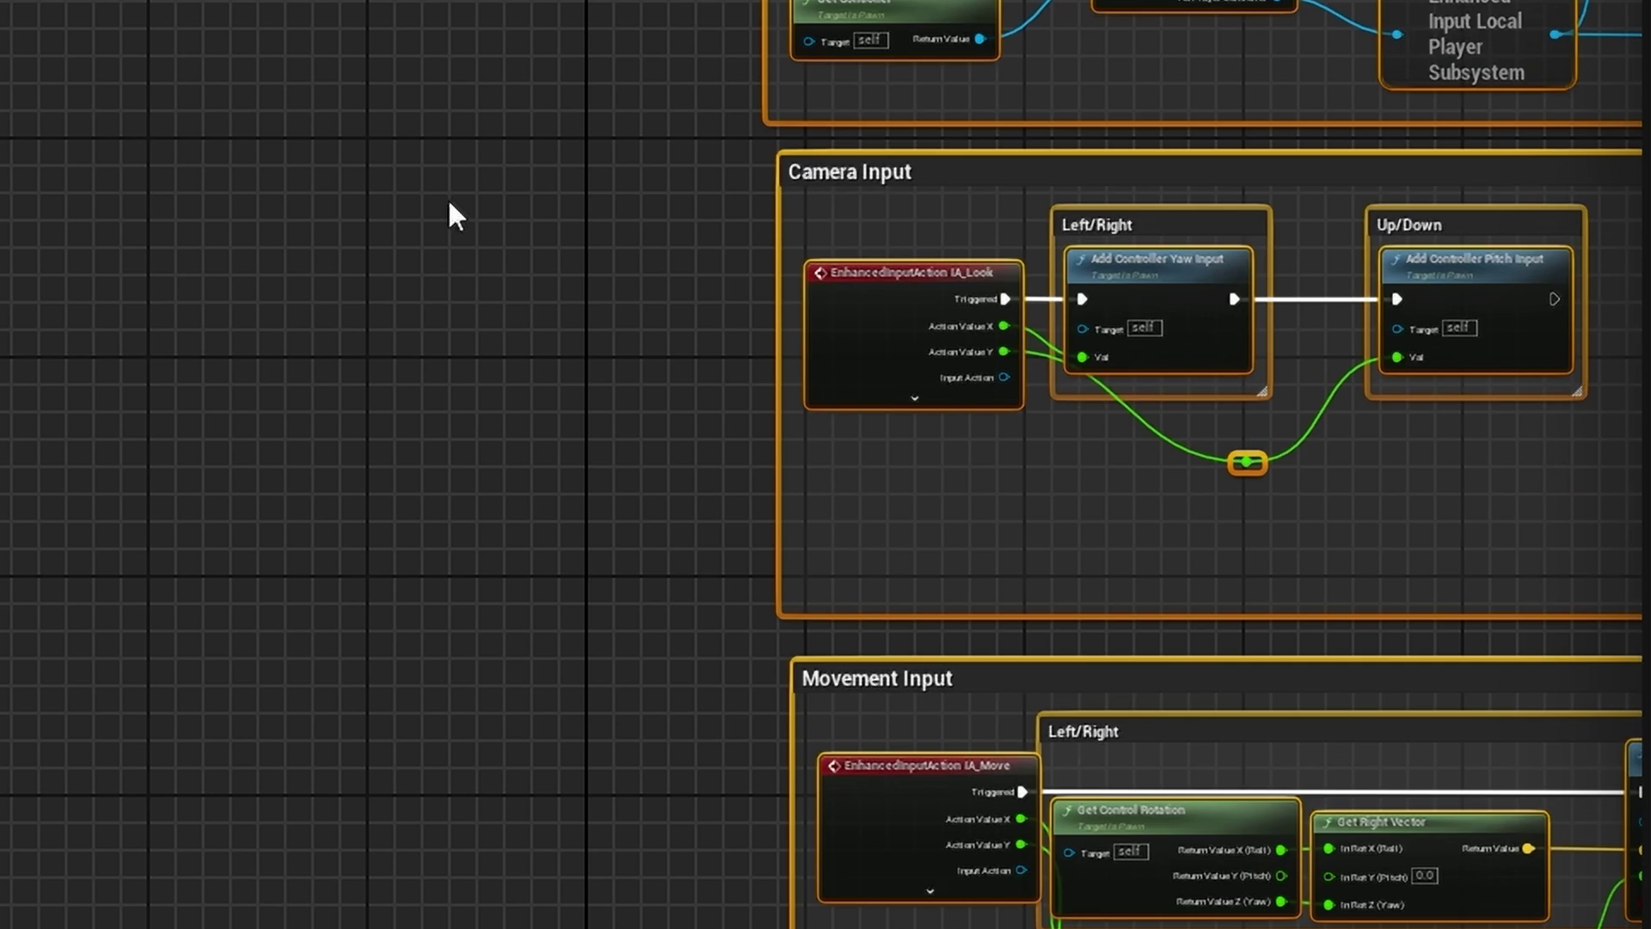
scroll(564, 120, up, 6)
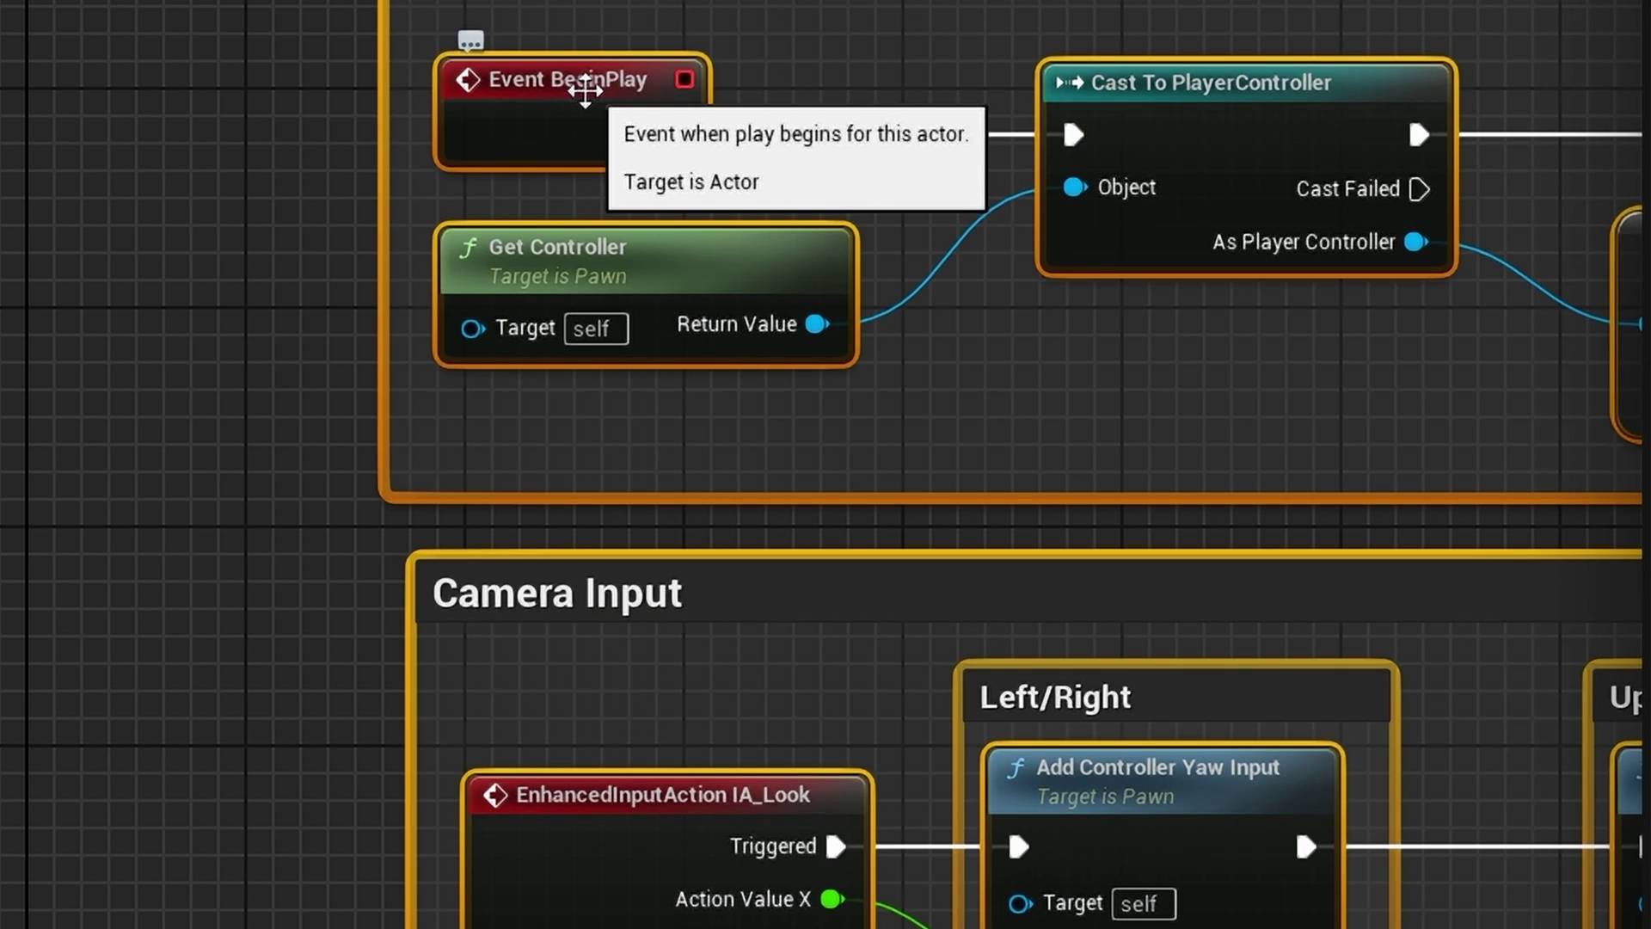
ctrl+click(584, 81)
scroll(651, 526, down, 5)
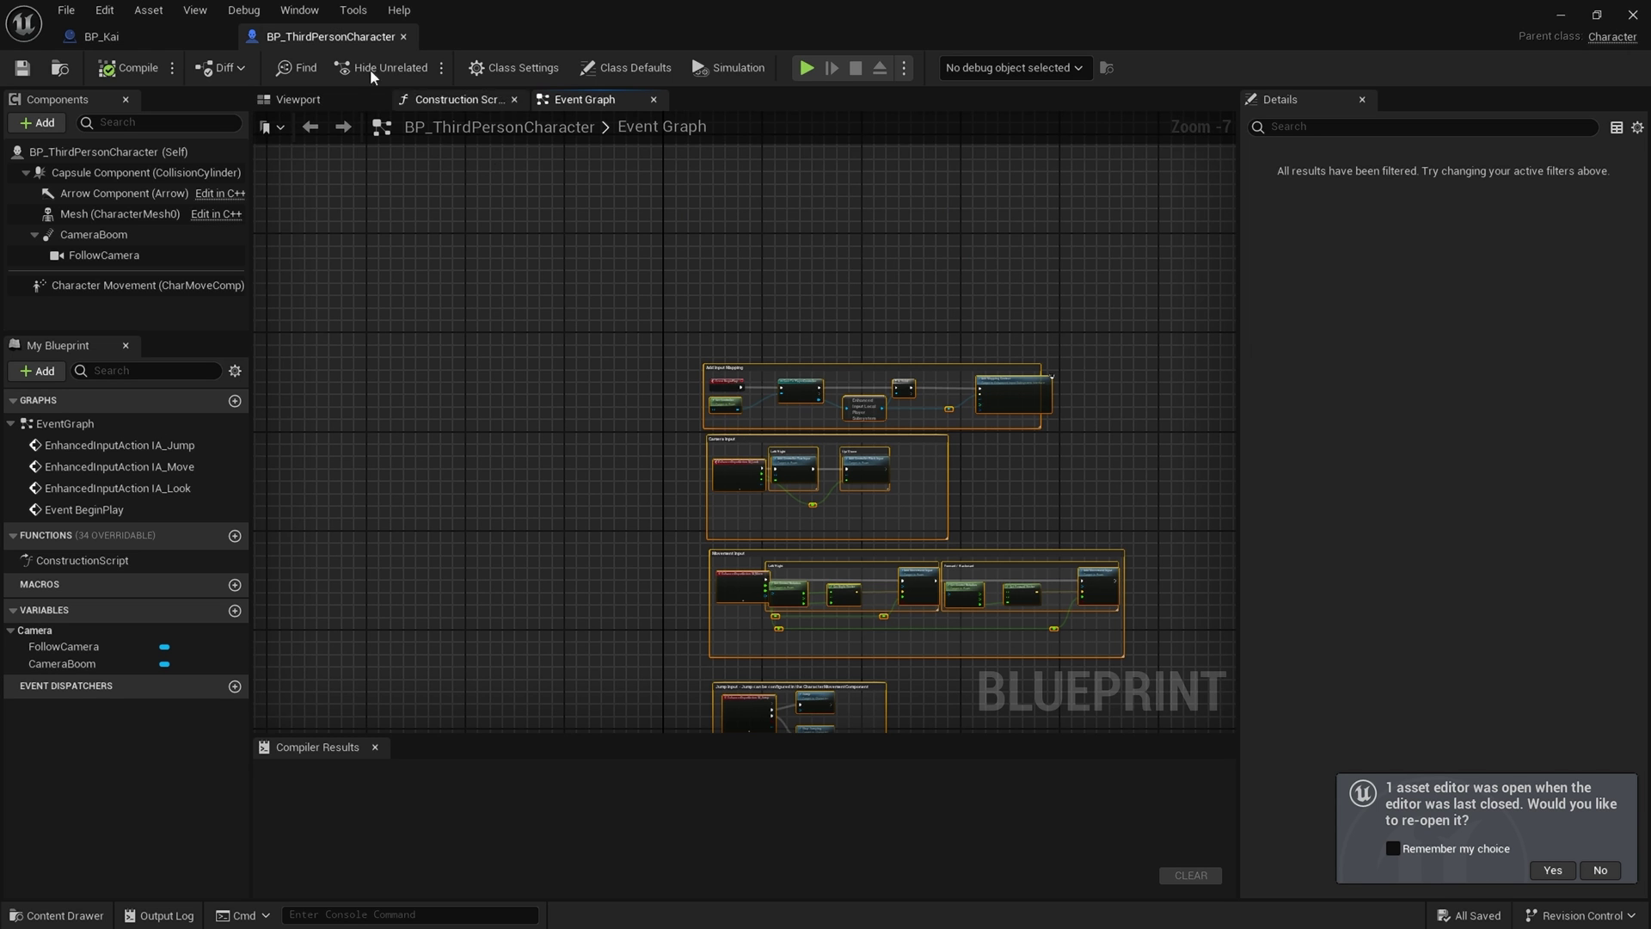
- Paste the copied input nodes into BP_Kai's event graph and move them clear of the existing nodes
click(141, 34)
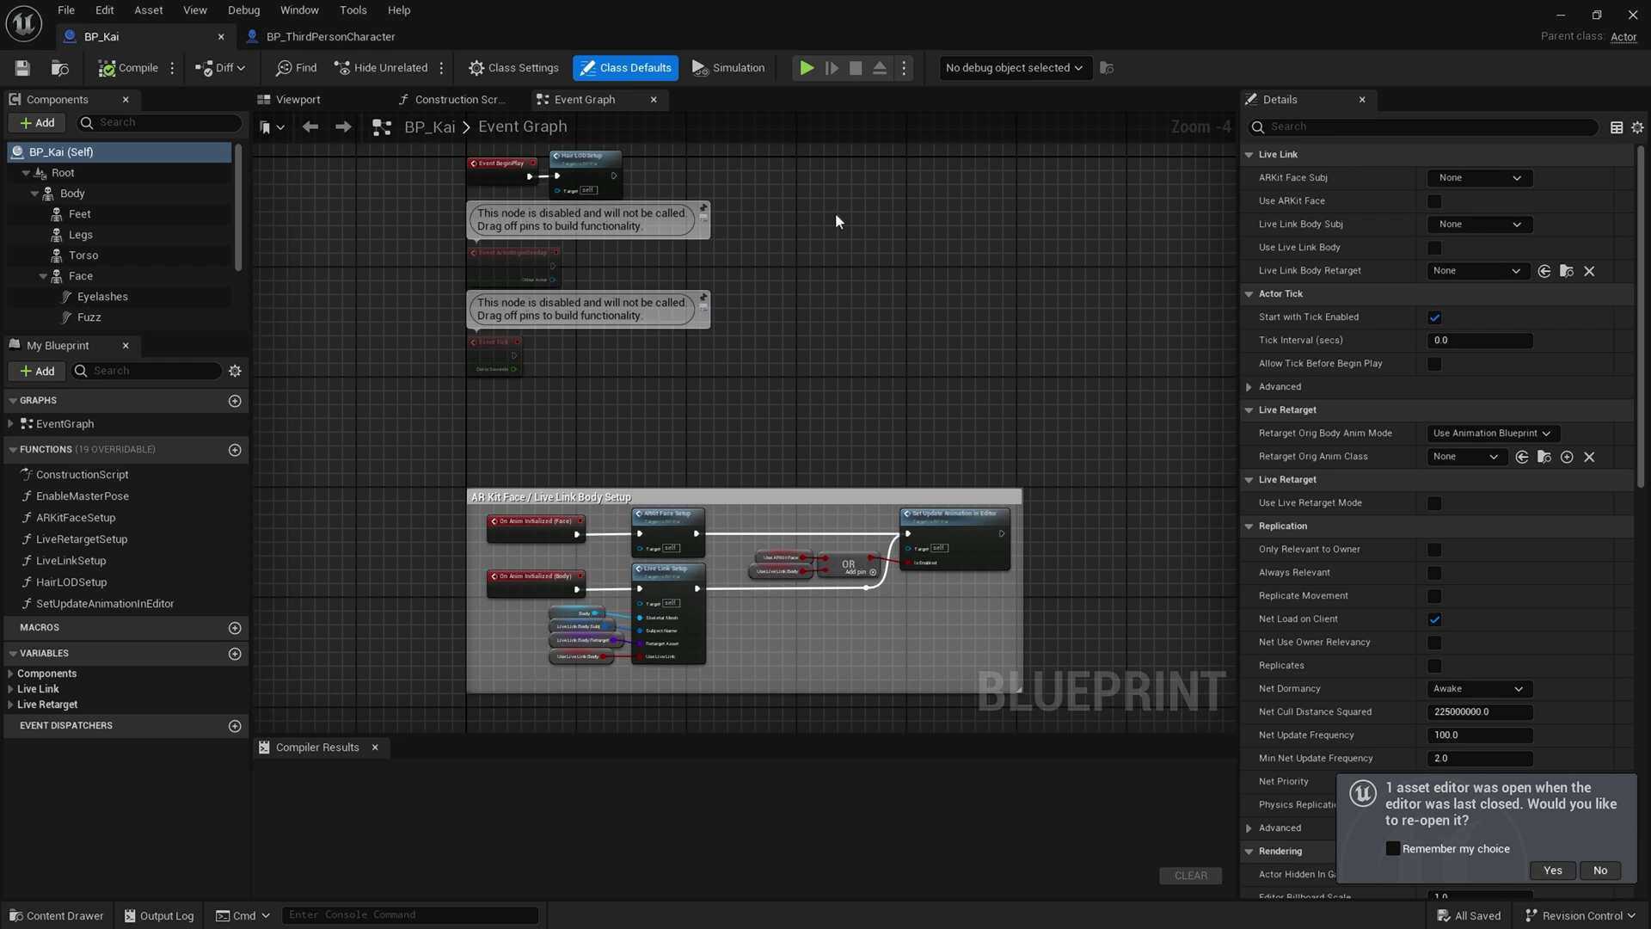
right_drag(838, 219, 878, 333)
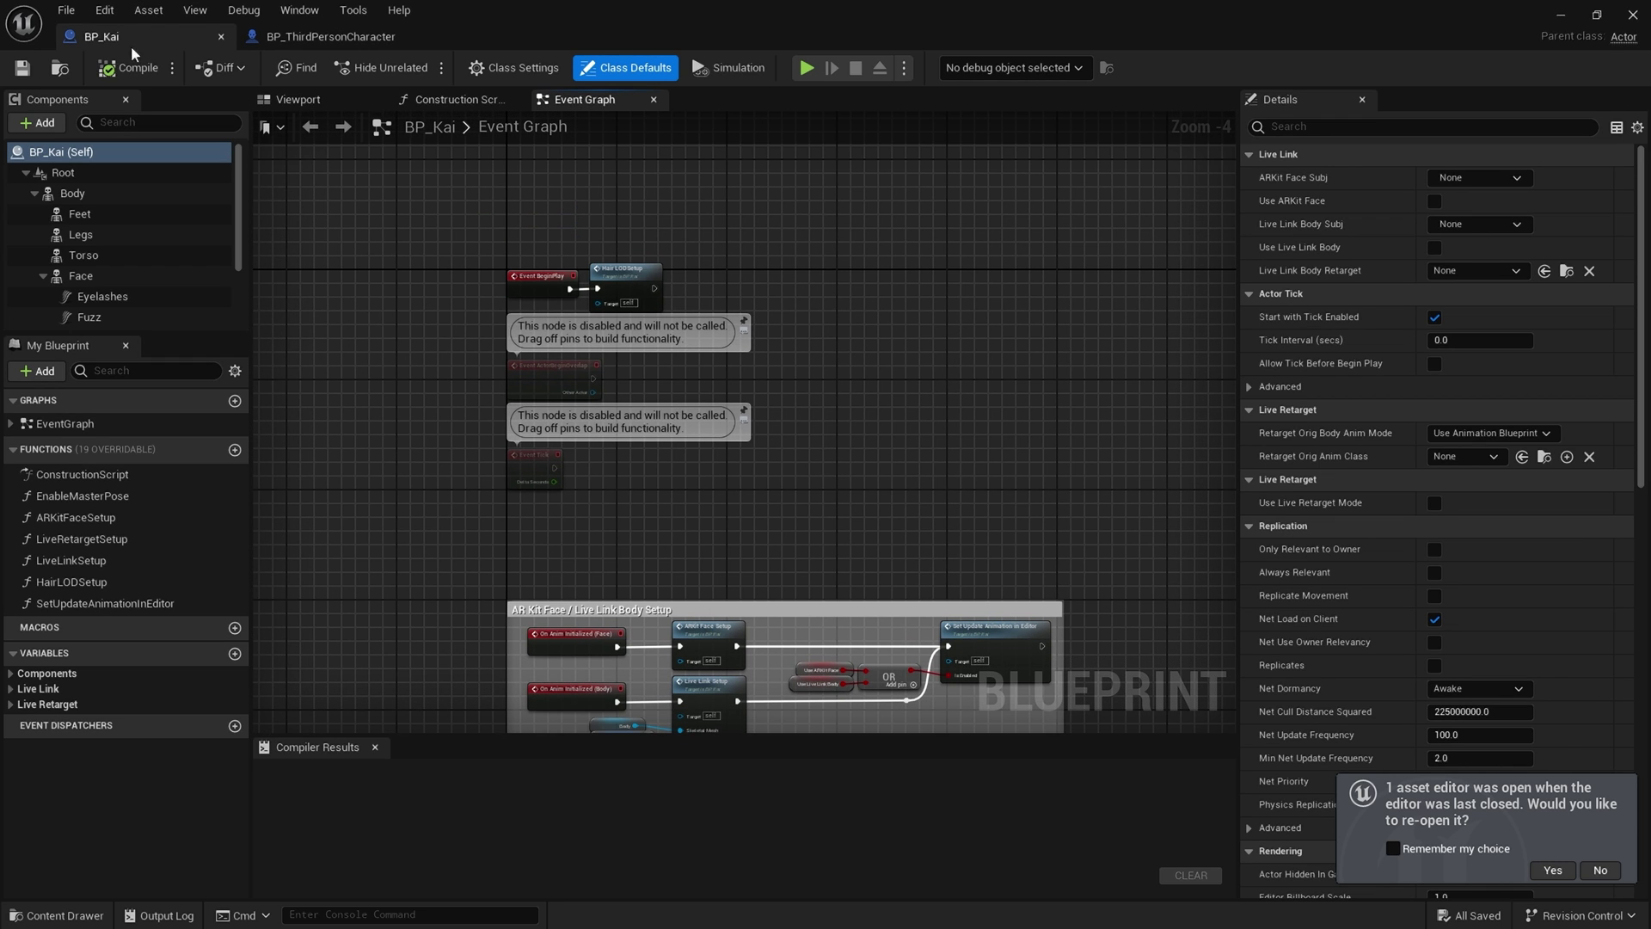
key(ctrl+v)
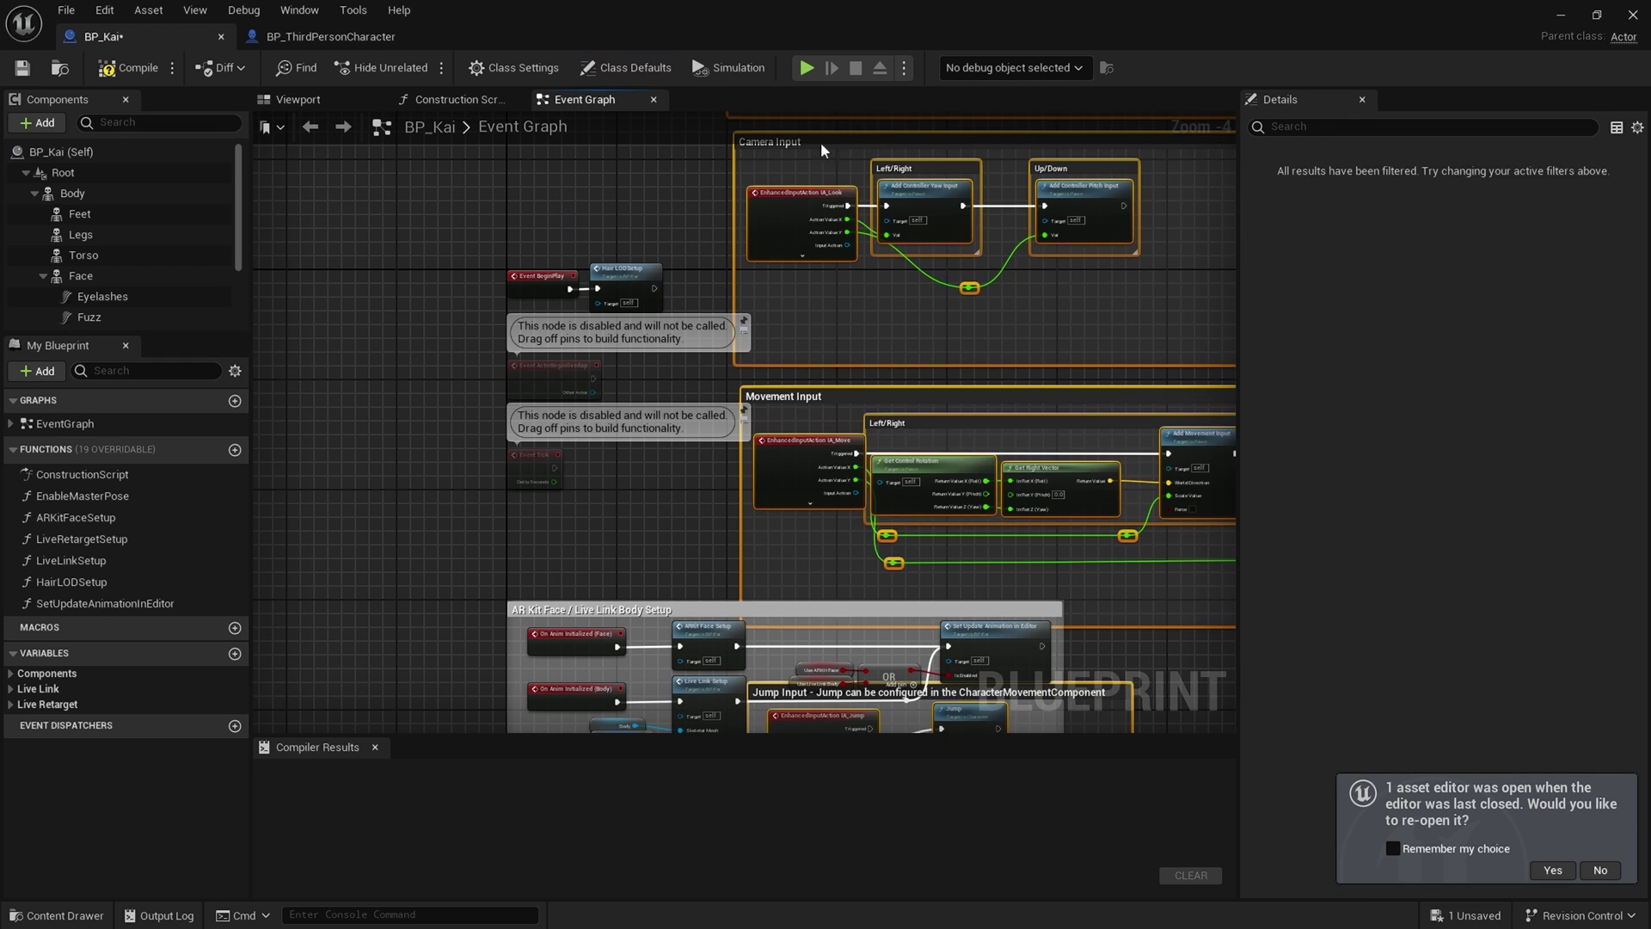
drag(773, 105, 890, 415)
- Connect the execution output of Hair LODSetup to the Cast To PlayerController node
click(642, 198)
drag(587, 214, 638, 201)
scroll(585, 206, up, 3)
click(476, 258)
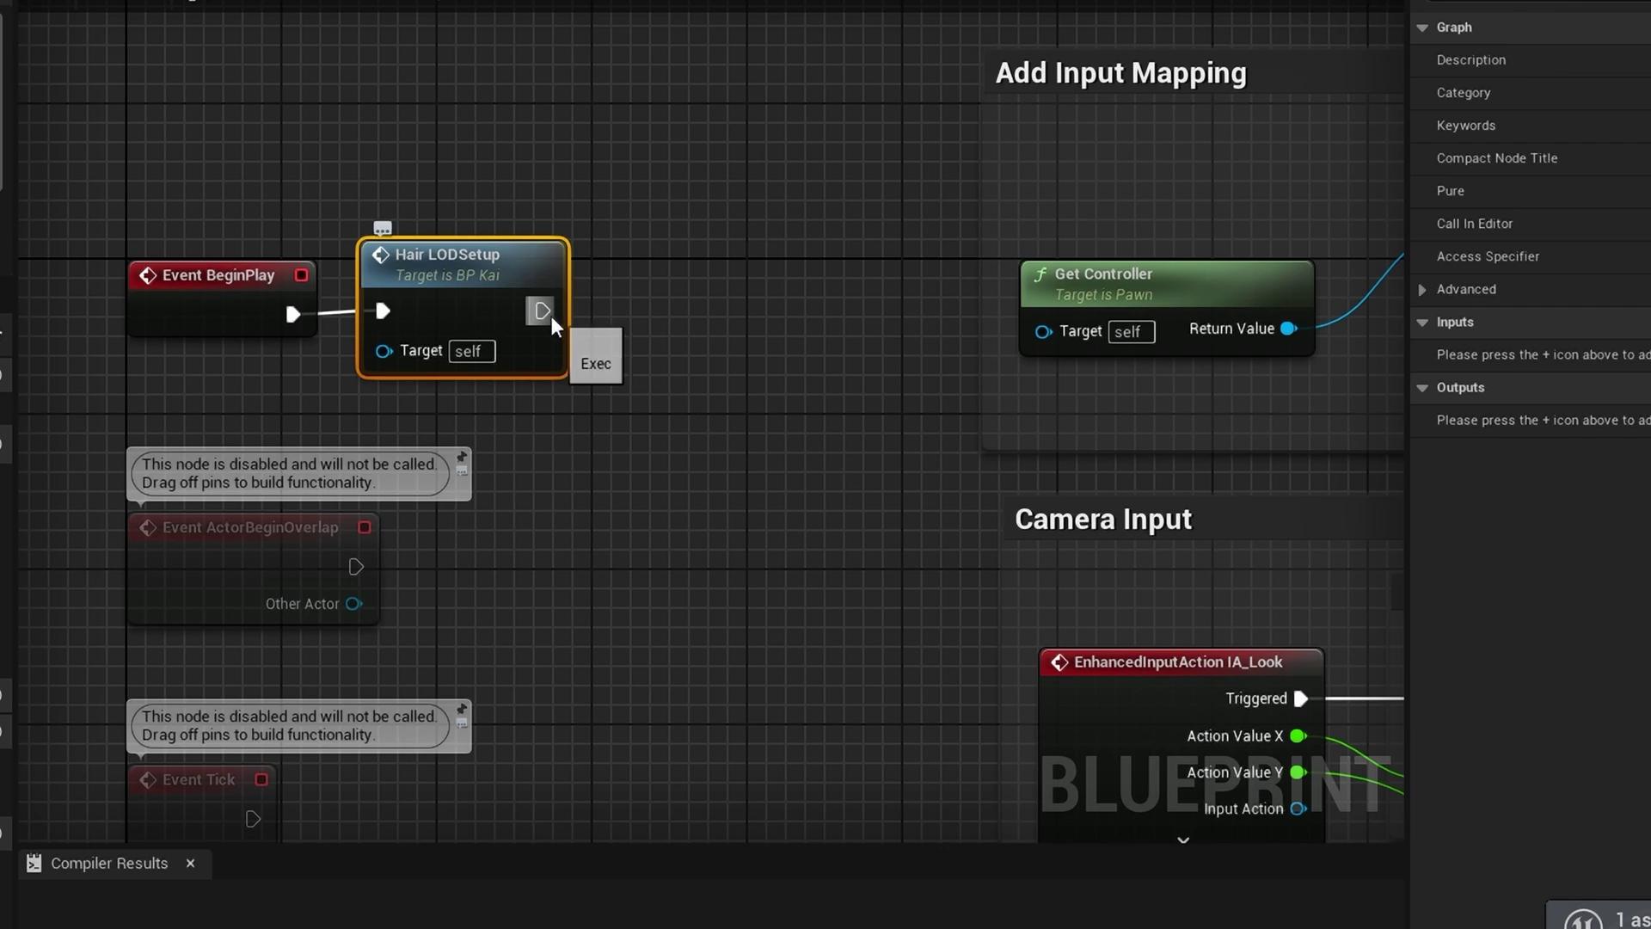
scroll(619, 318, down, 2)
drag(570, 316, 1194, 239)
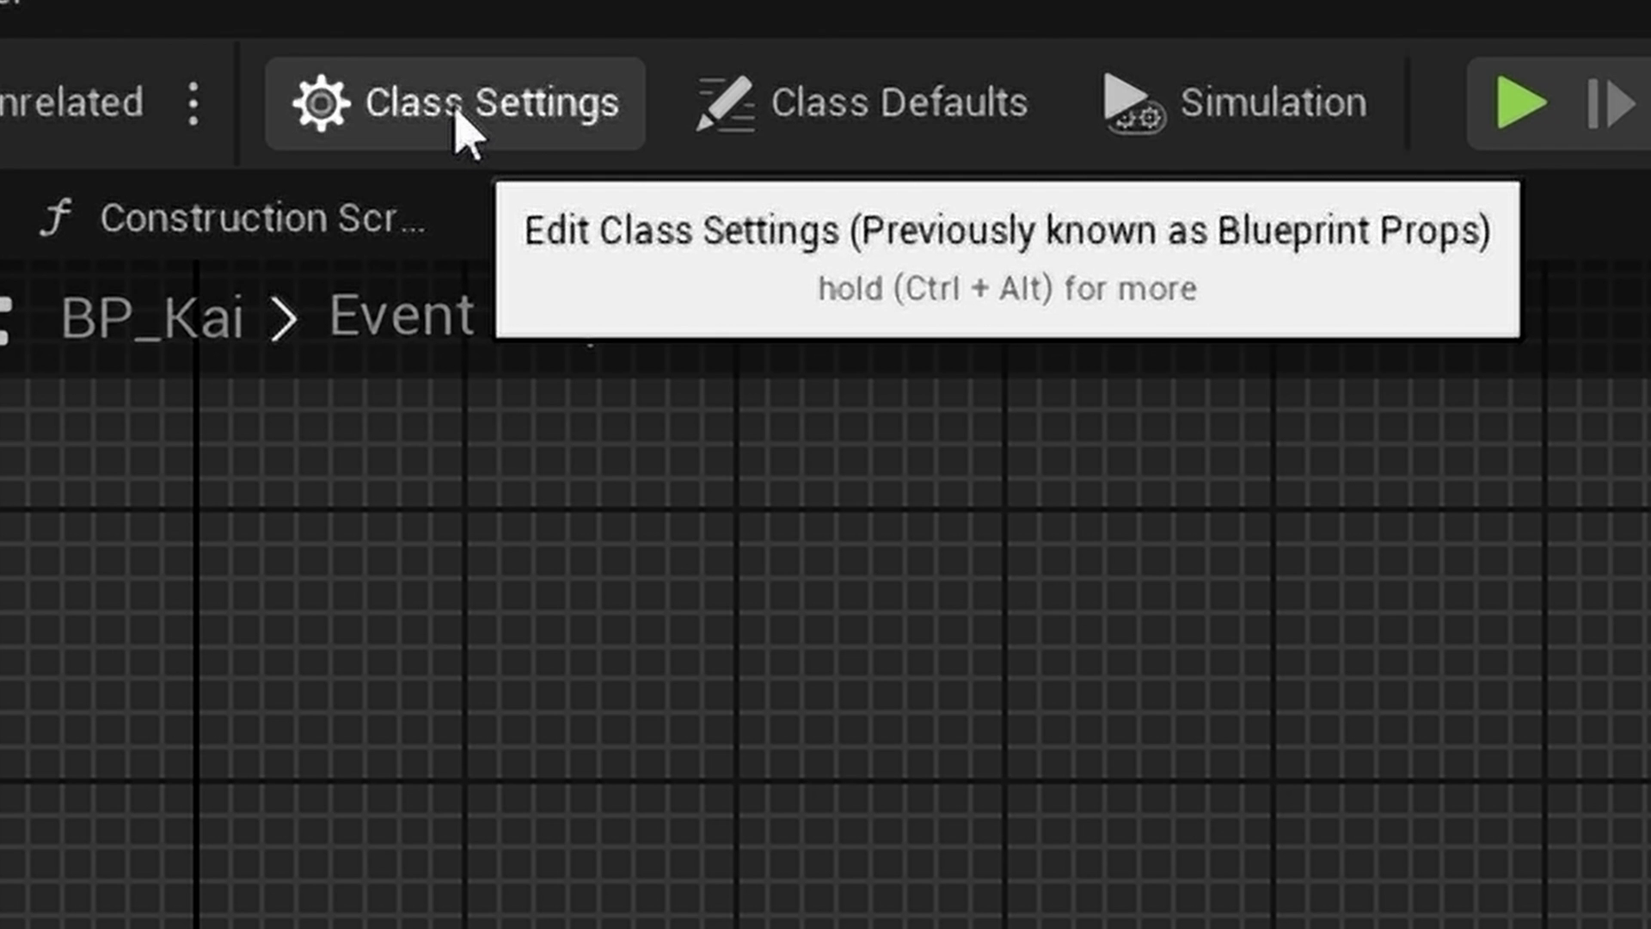
- Reparent BP_Kai by setting its parent class to BP_ThirdPersonCharacter
click(513, 67)
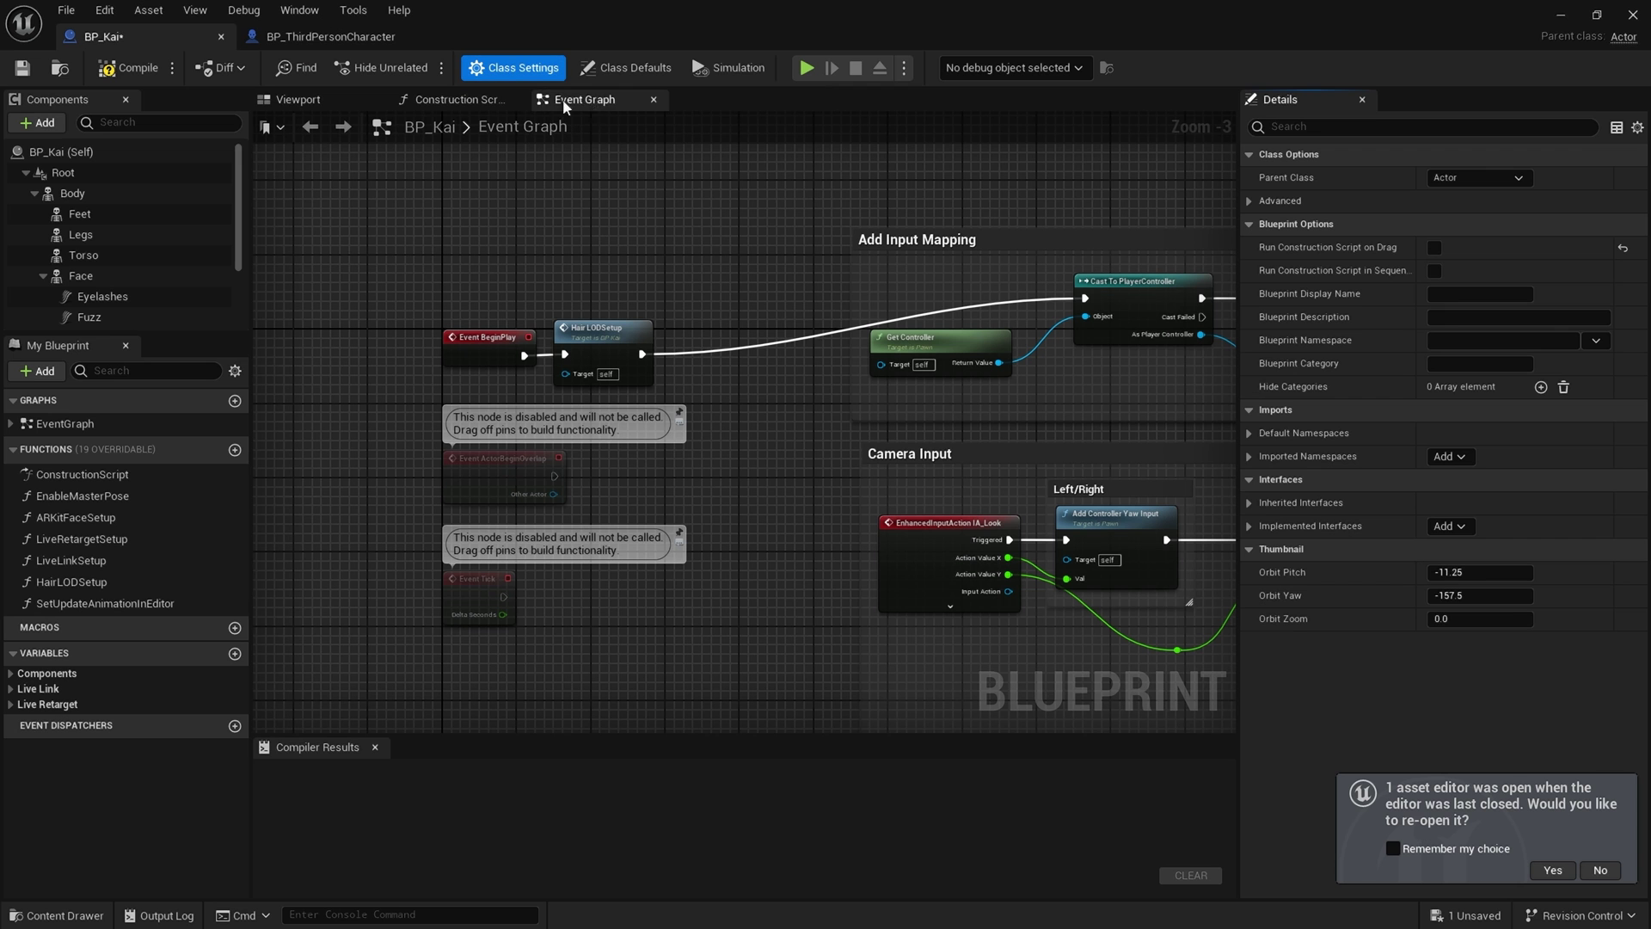
click(1498, 178)
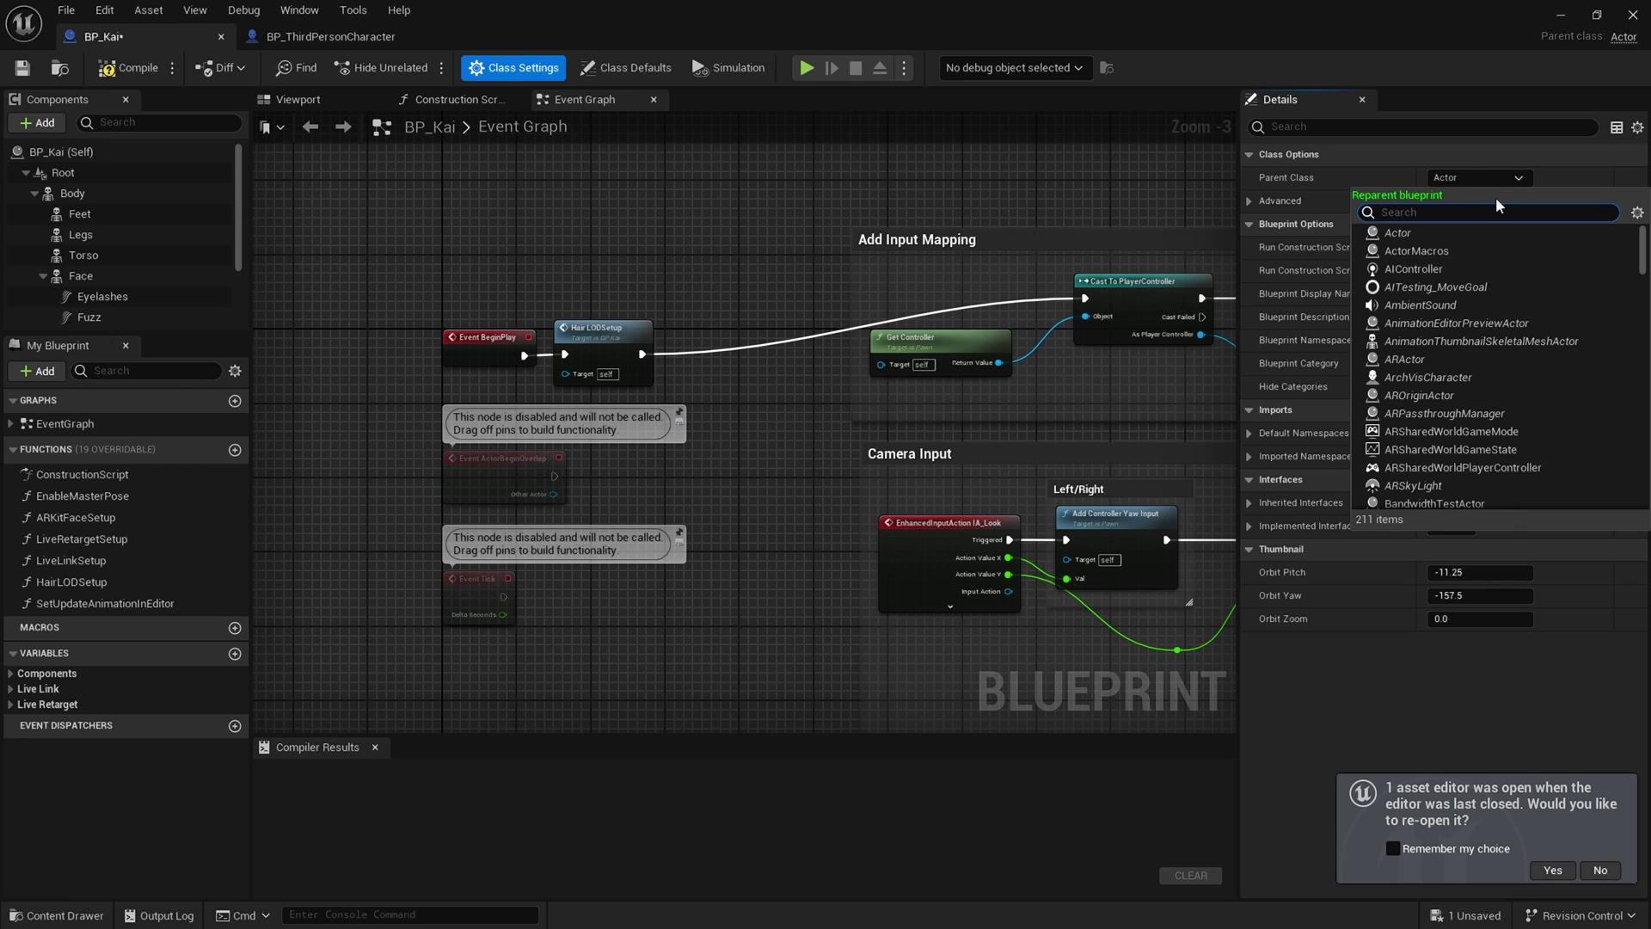
text(third)
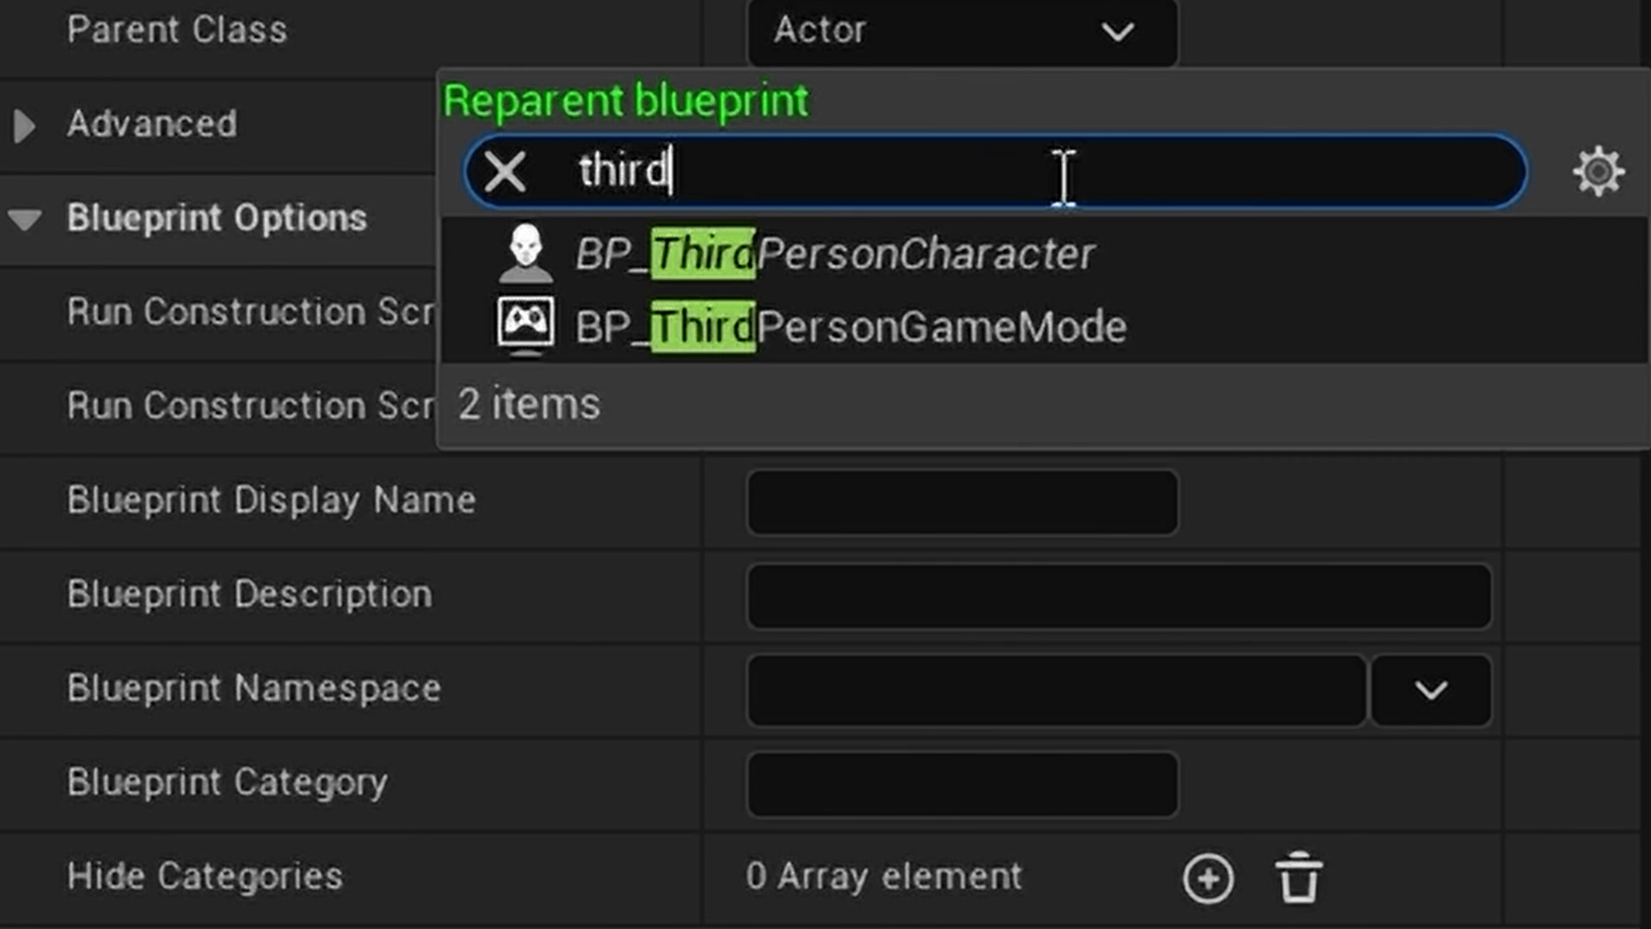
click(1082, 252)
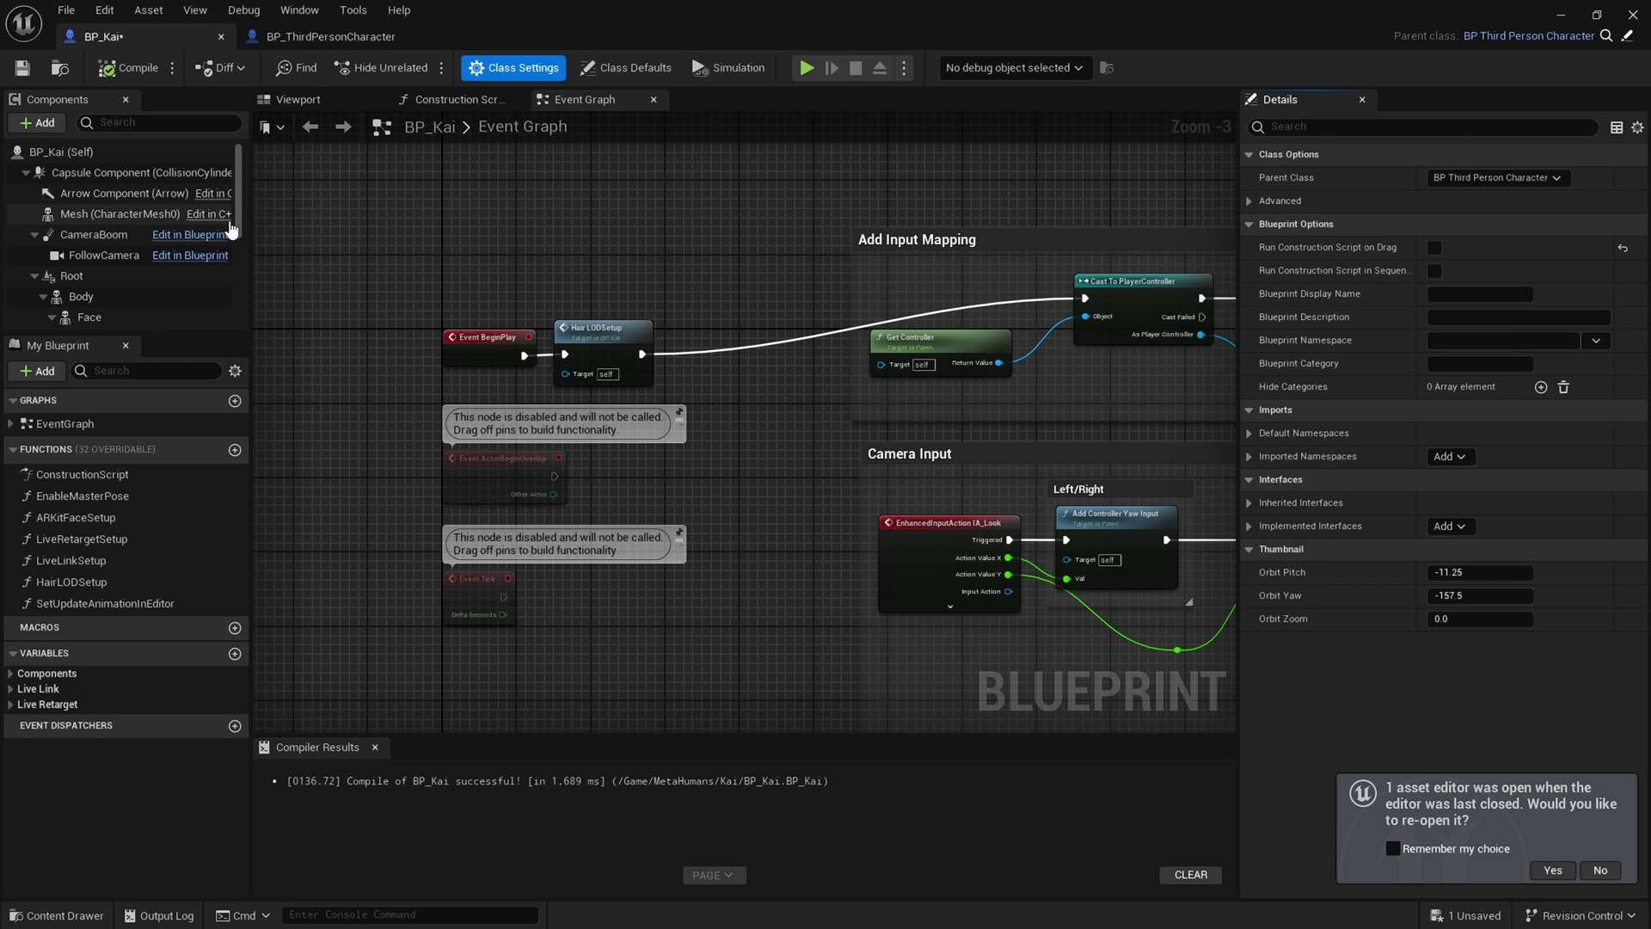
- Move the Body component with its children from Root to under Mesh (CharacterMesh0)
drag(256, 220, 349, 225)
scroll(199, 267, down, 1)
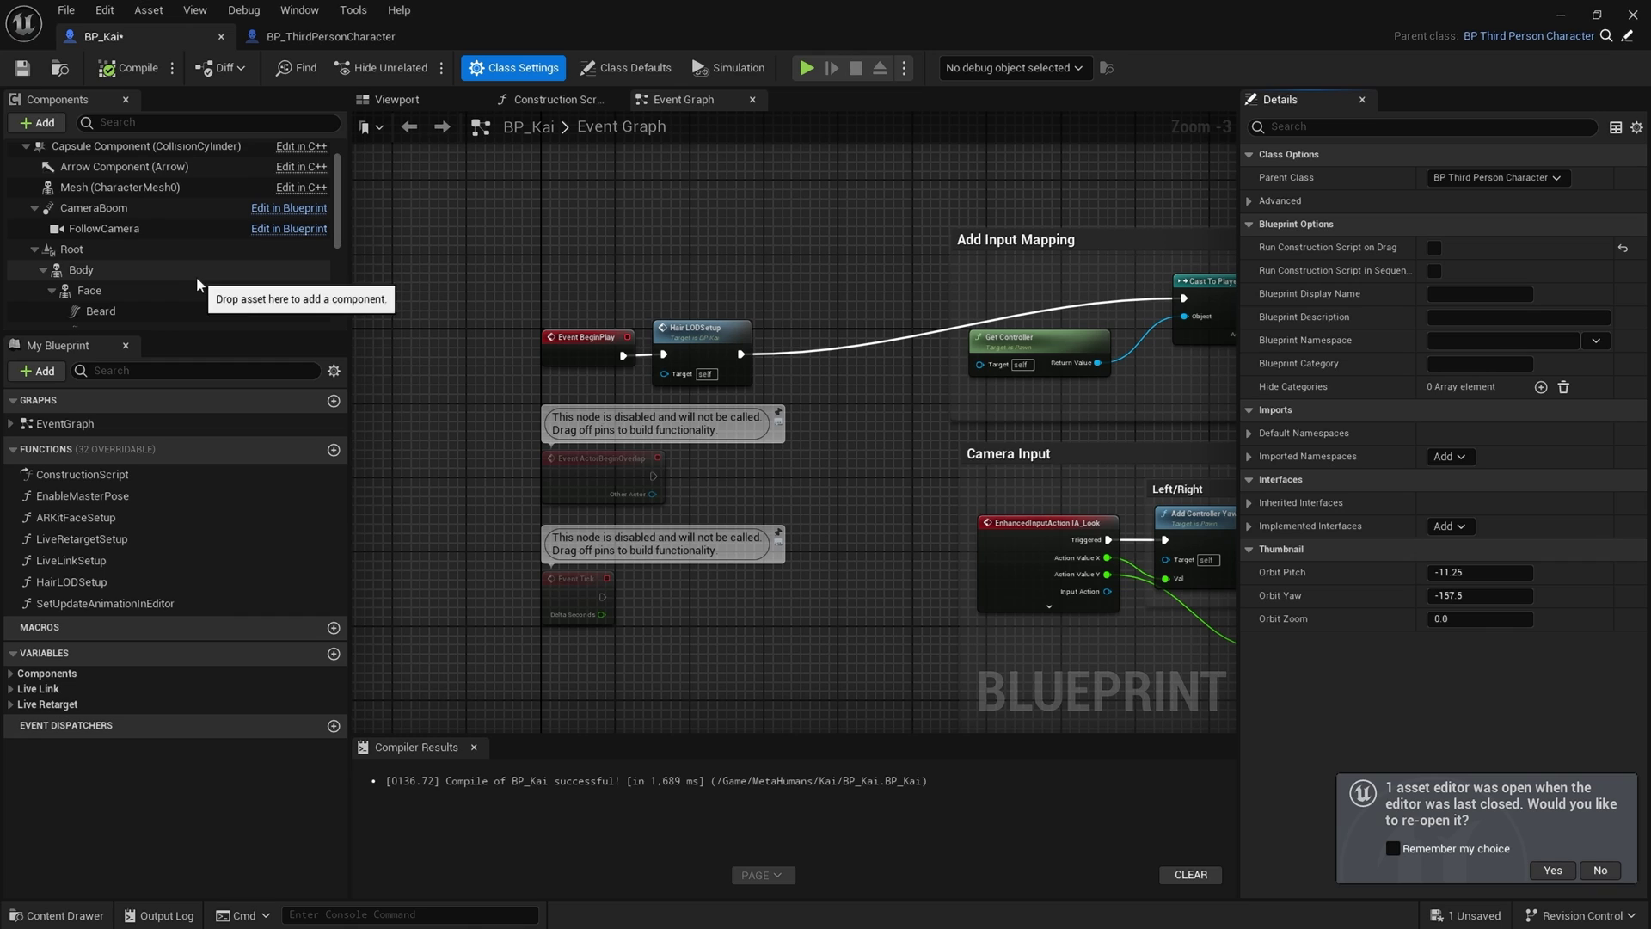
click(44, 270)
click(89, 273)
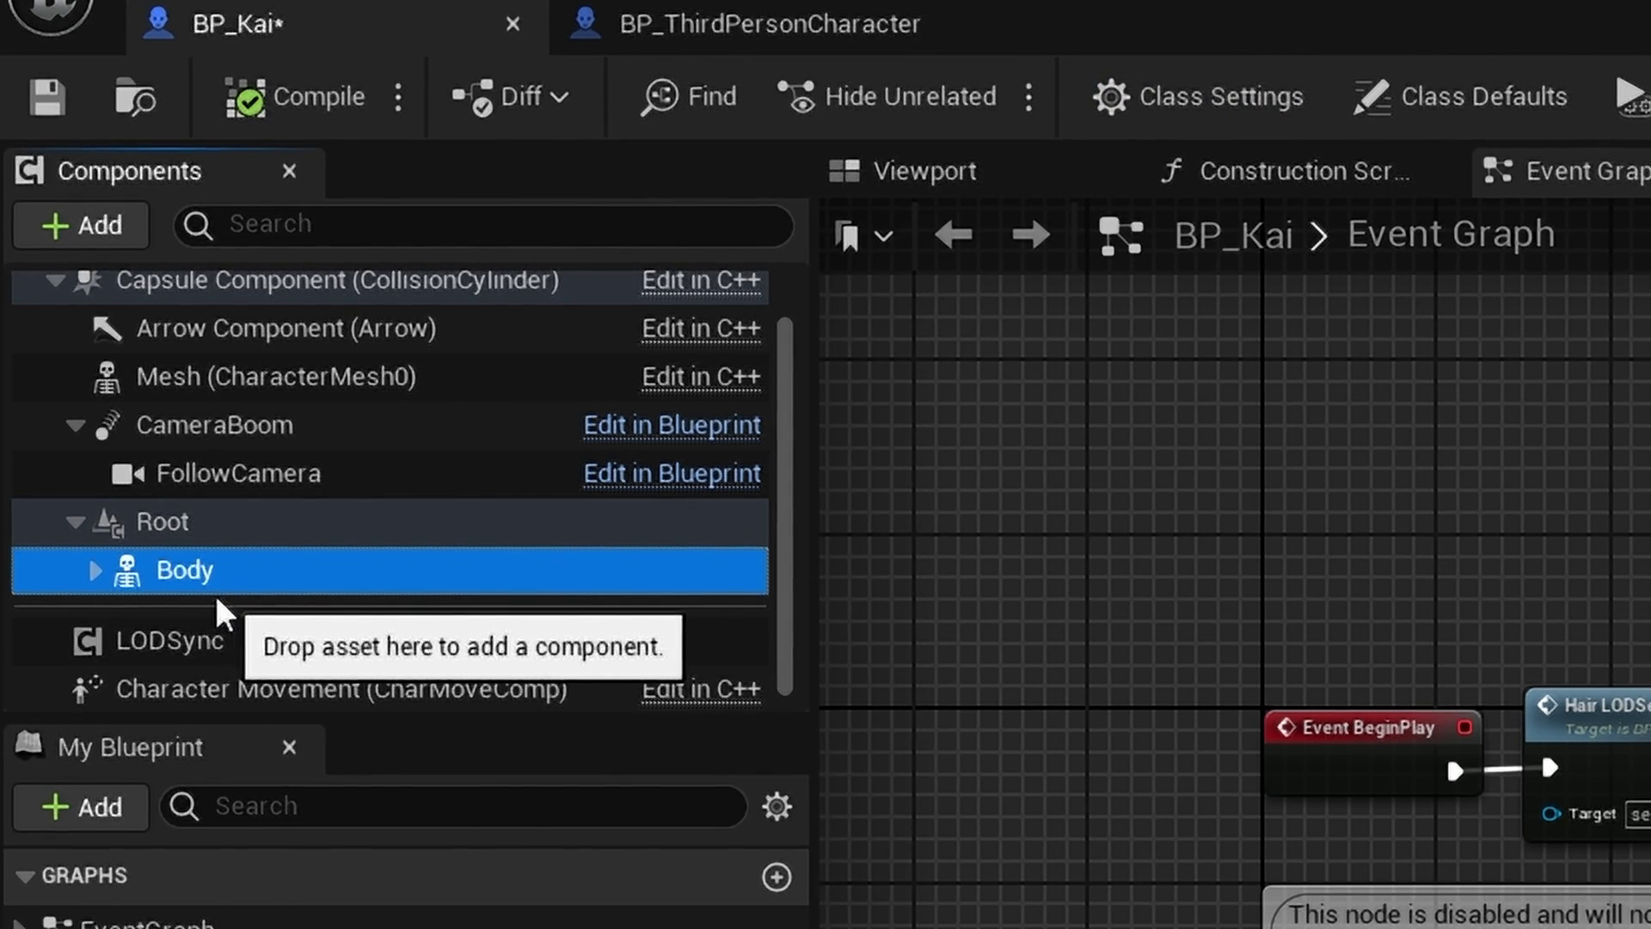
drag(171, 568, 174, 379)
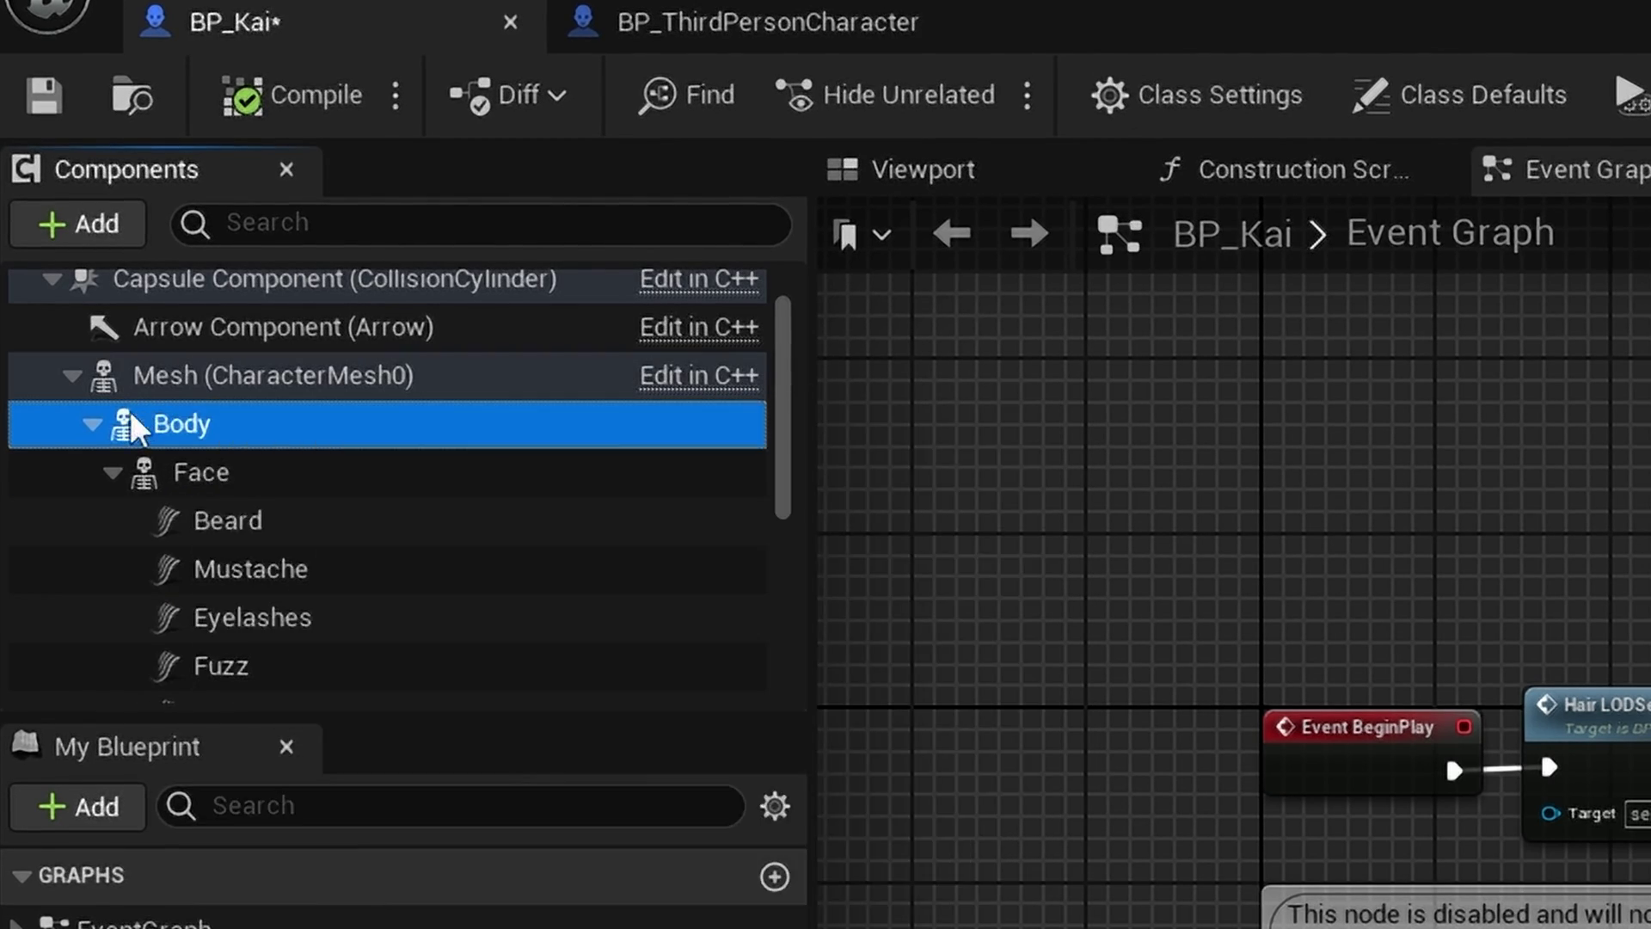
- Check the components nested under Body, then delete the emptied Root component
scroll(222, 352, down, 1)
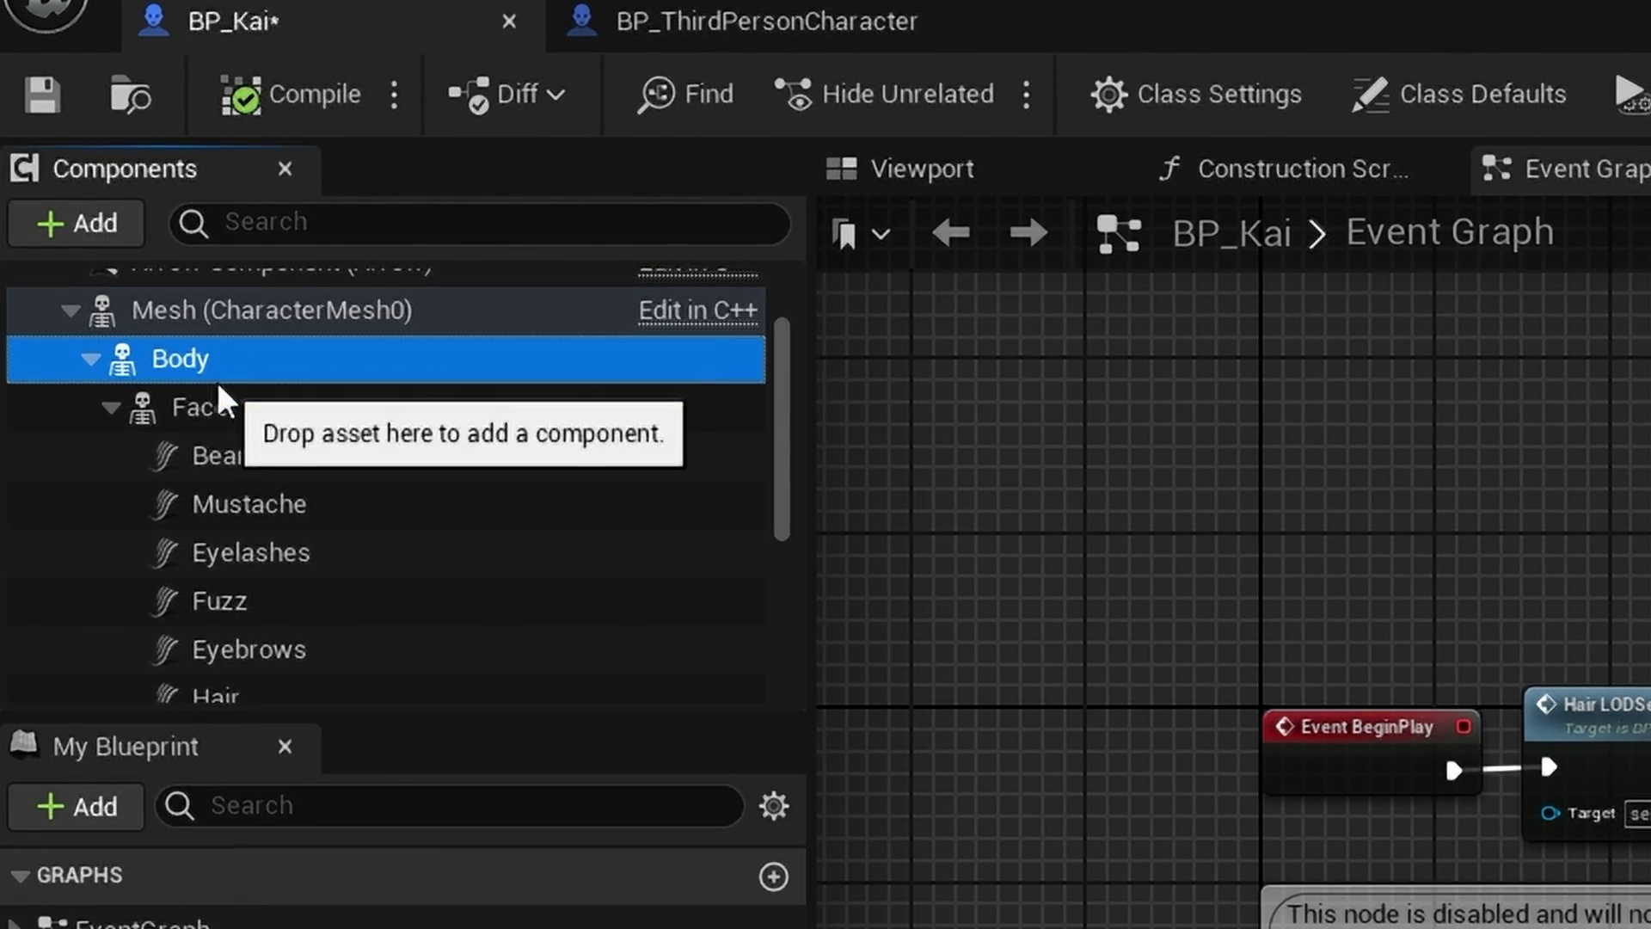
scroll(255, 670, down, 5)
scroll(256, 671, up, 5)
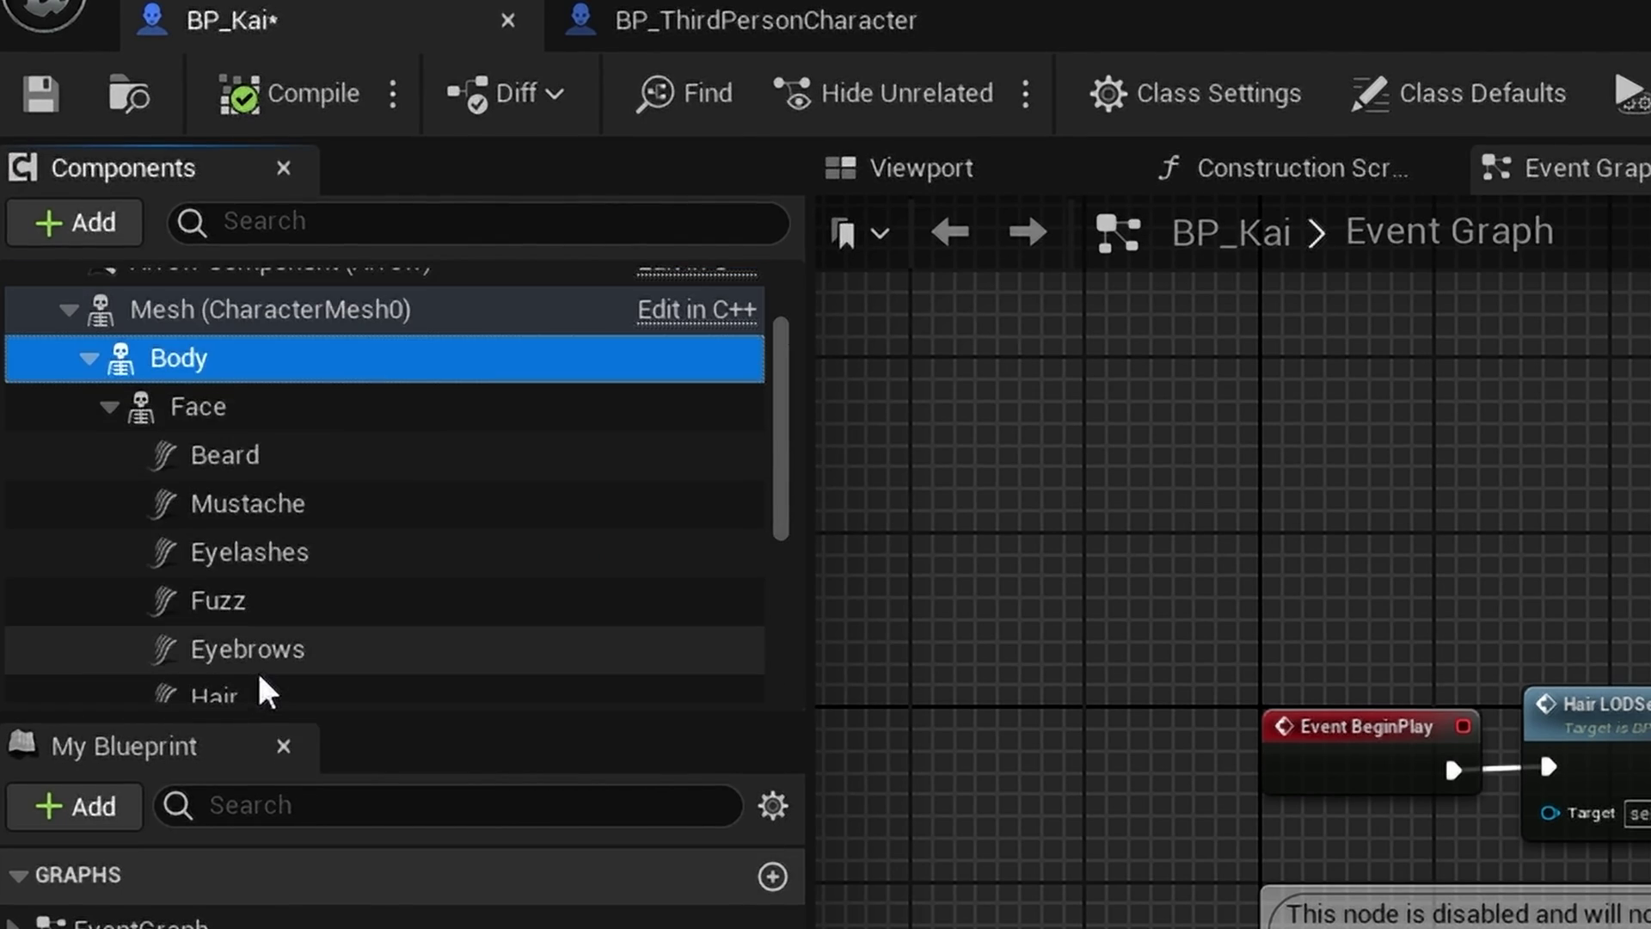
click(88, 357)
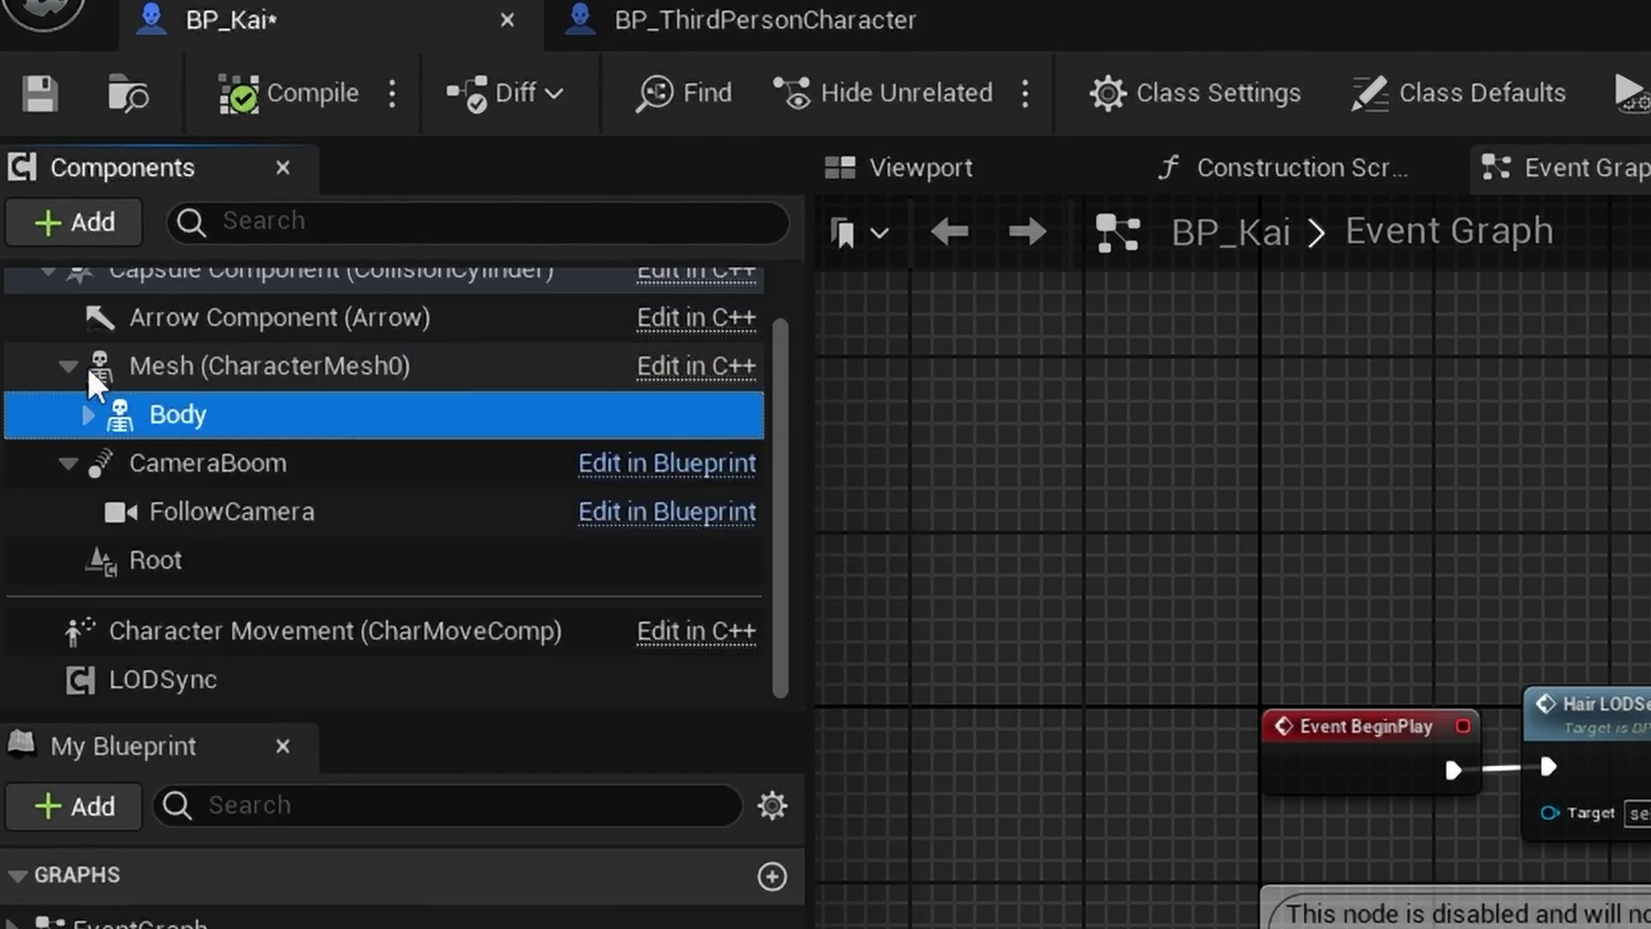
click(178, 557)
key(Delete)
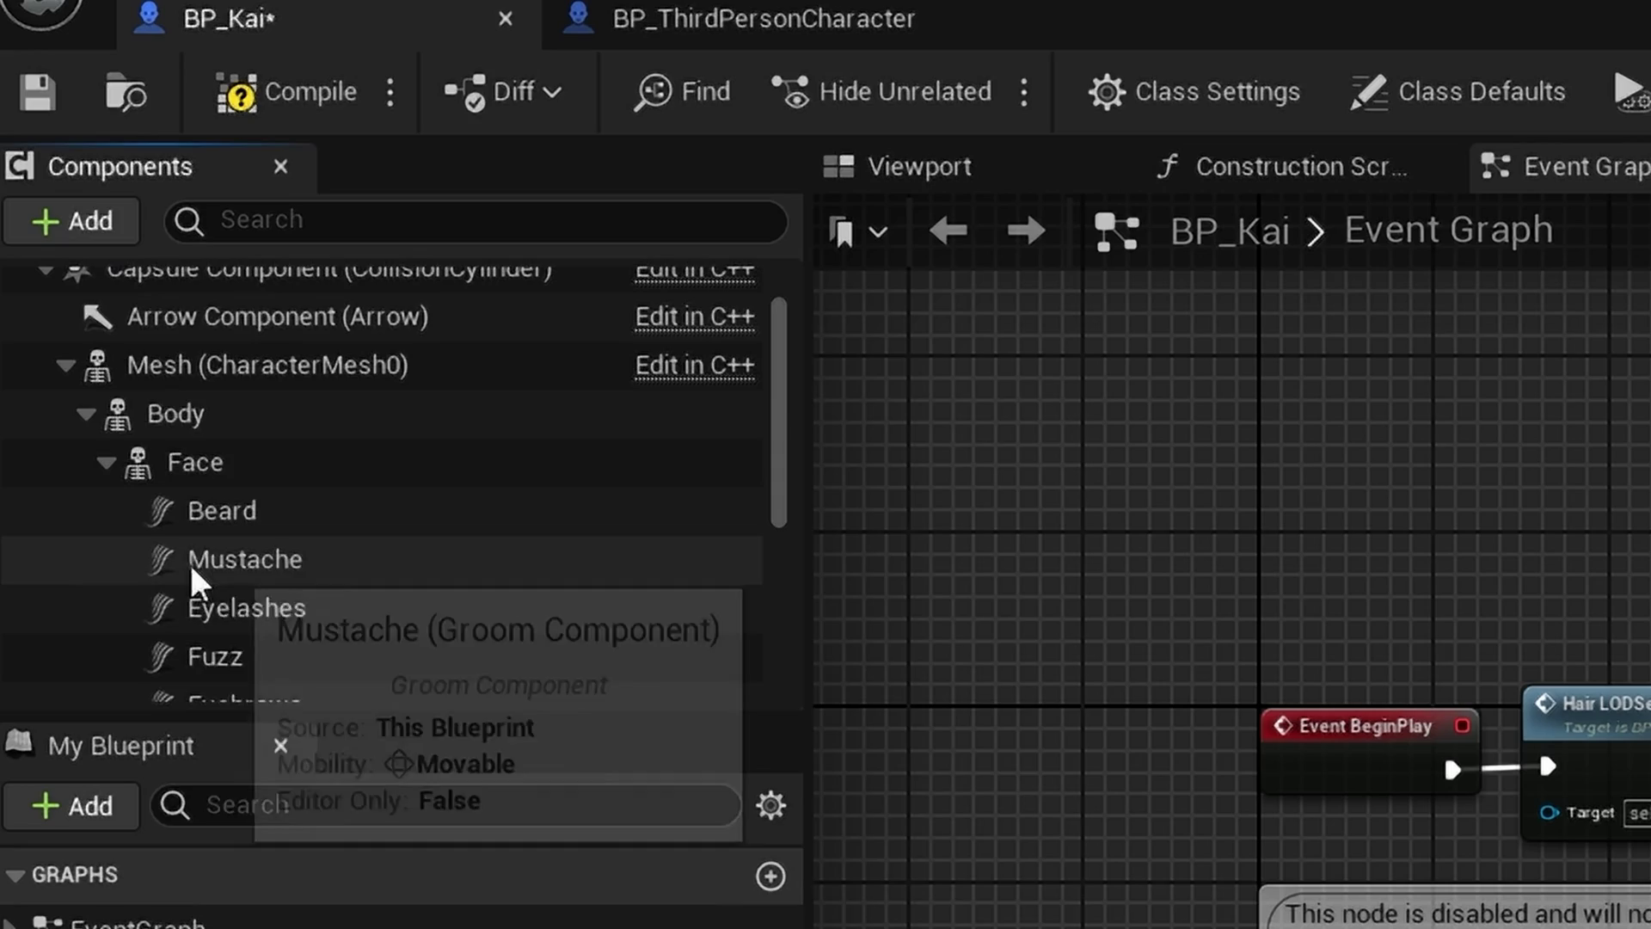
- Check the component hierarchy nested under Mesh (CharacterMesh0), then compile the BP_Kai blueprint
click(66, 365)
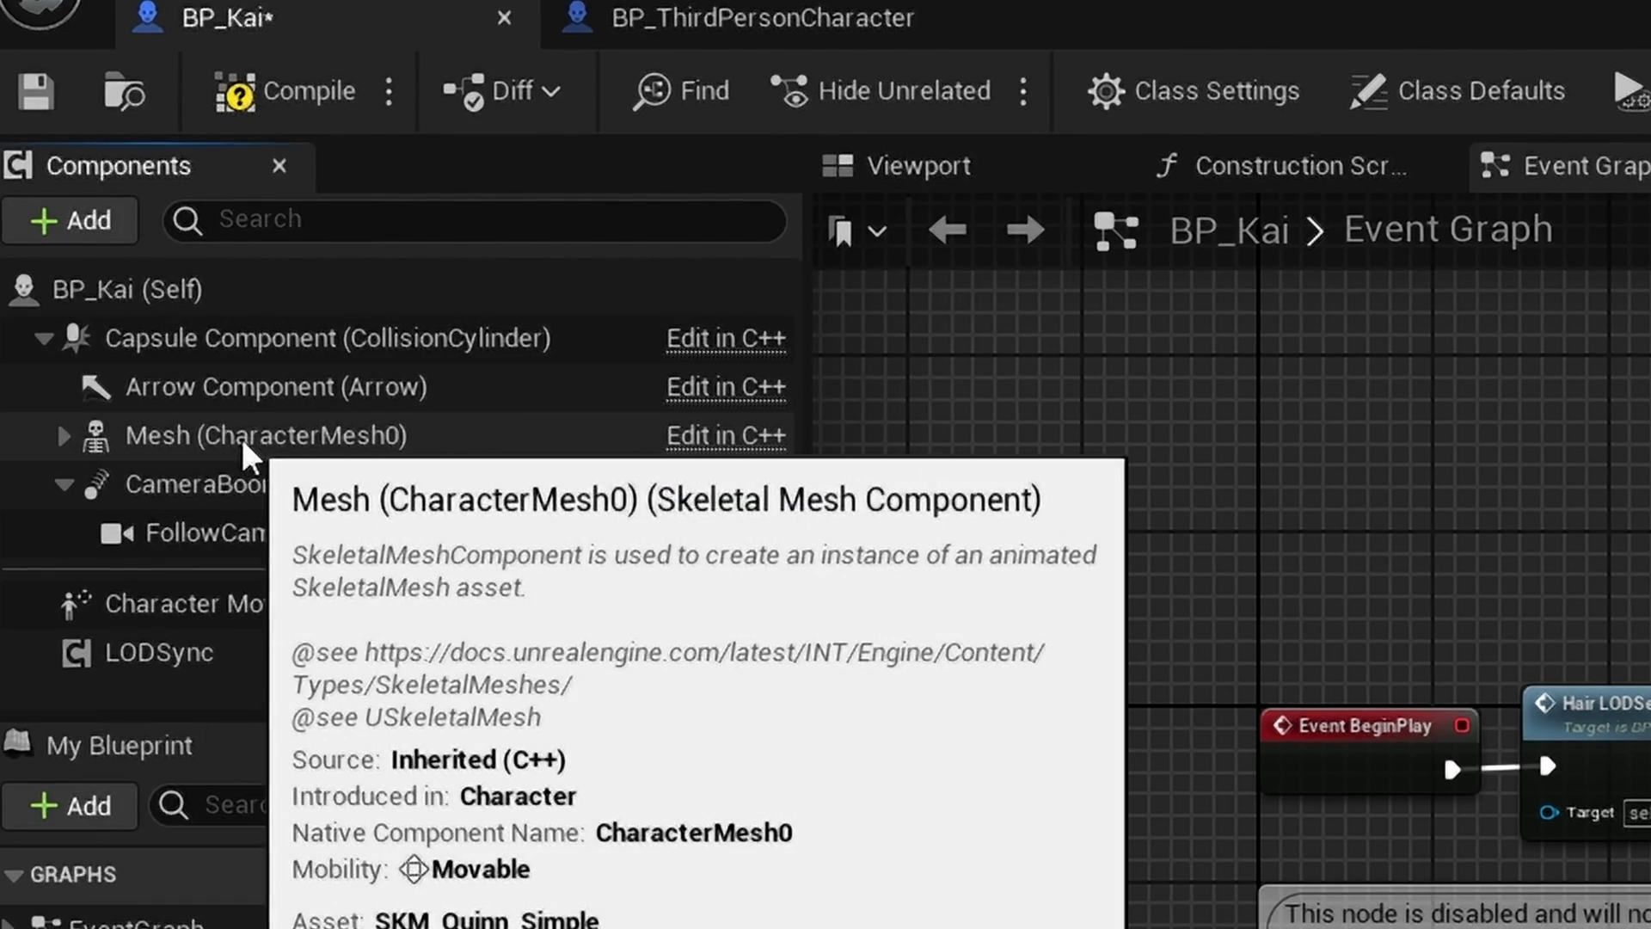
click(96, 436)
double_click(95, 434)
click(103, 485)
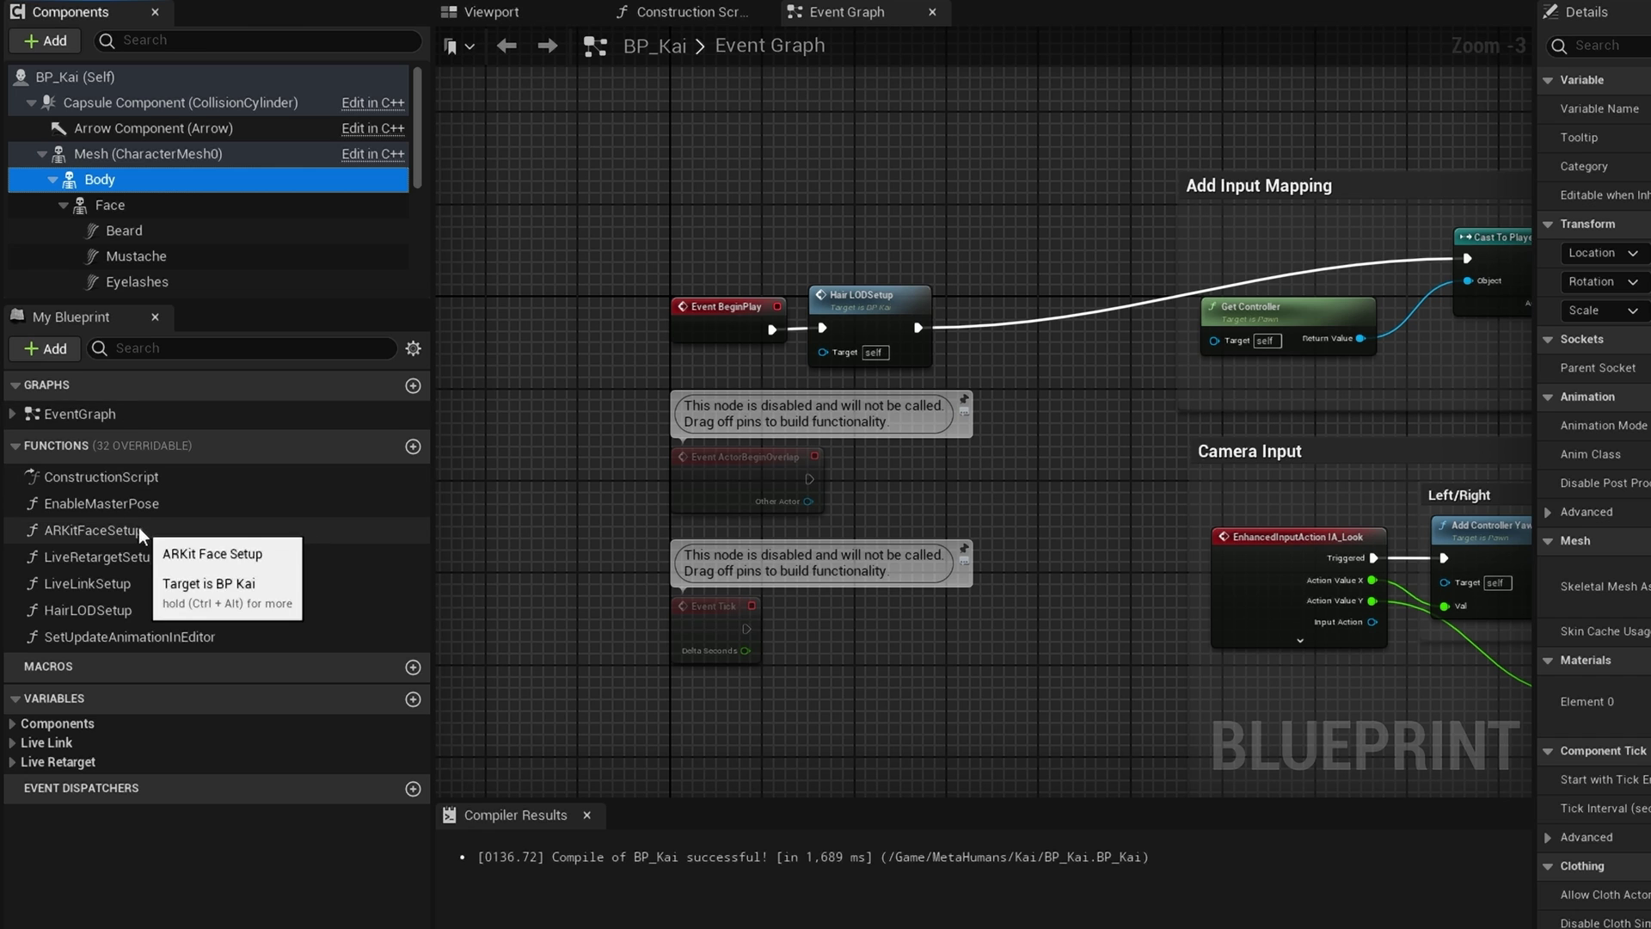
click(41, 153)
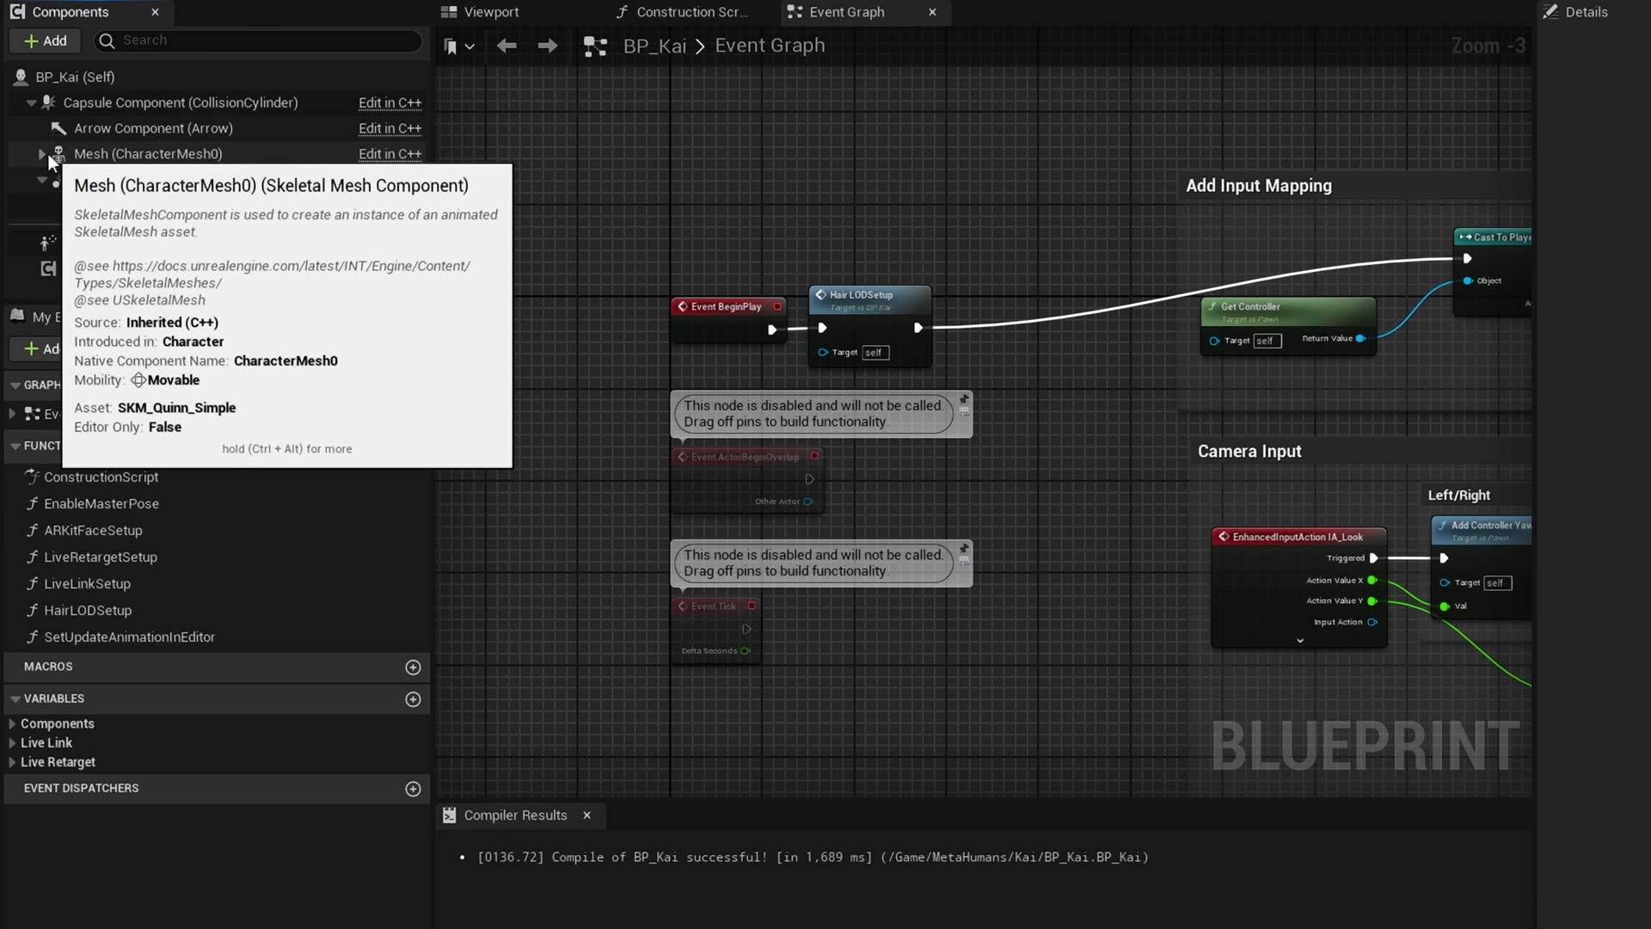
click(59, 78)
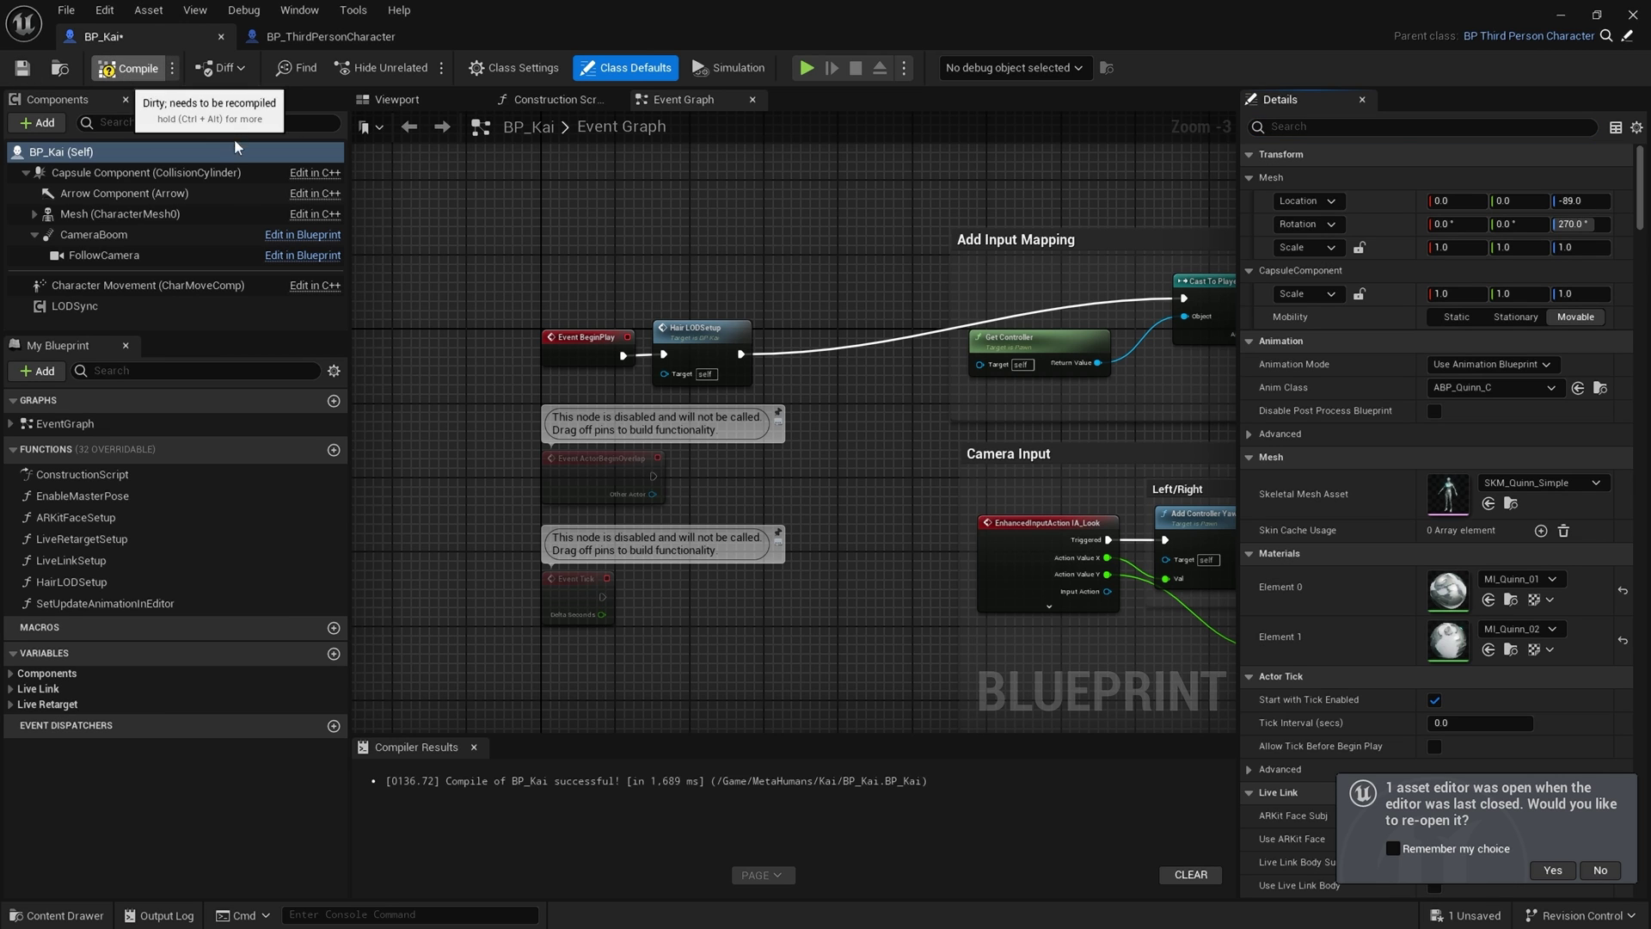
click(121, 74)
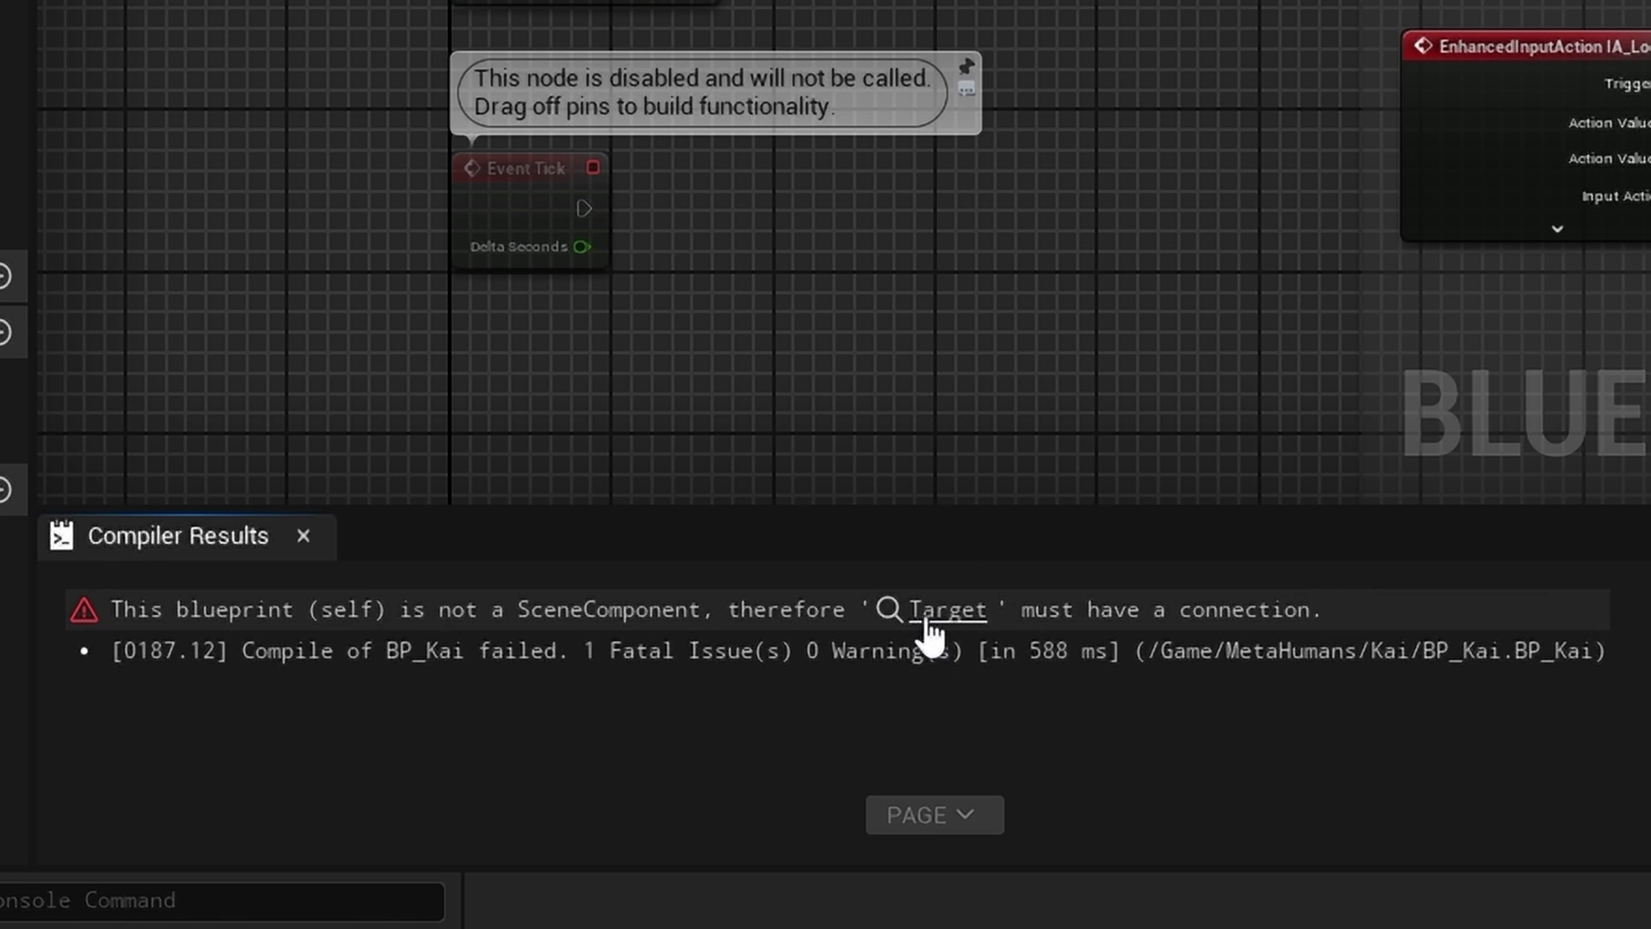
- Go to the Get Children Components node behind the compile error and connect a Mesh component reference to its Target
click(943, 615)
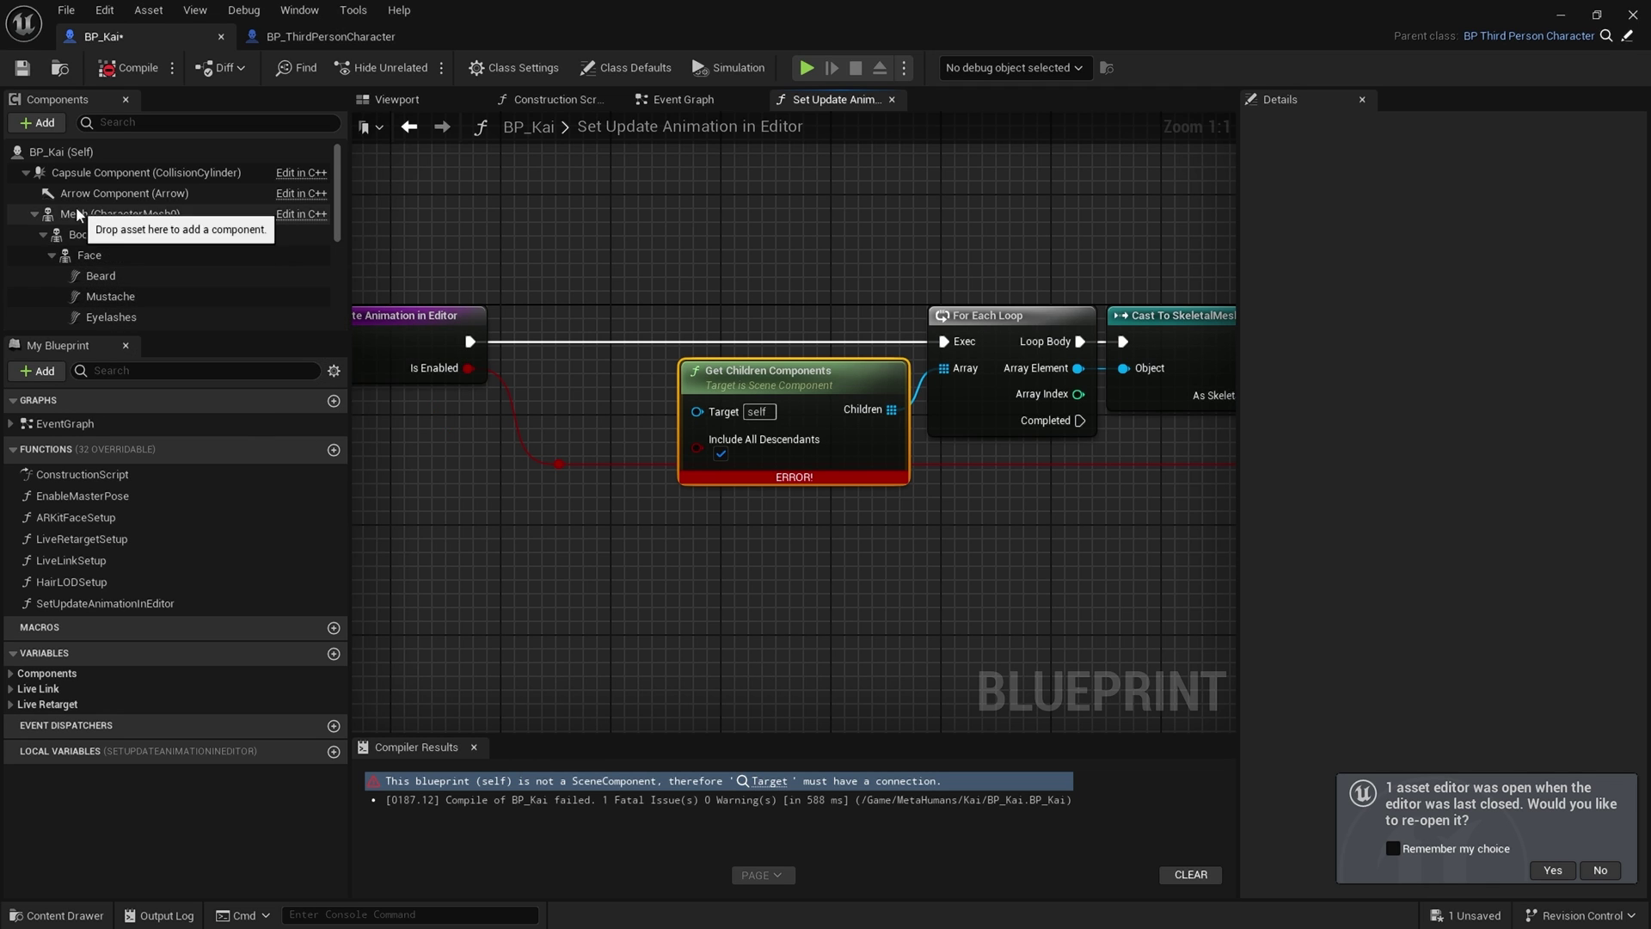
drag(121, 214, 546, 387)
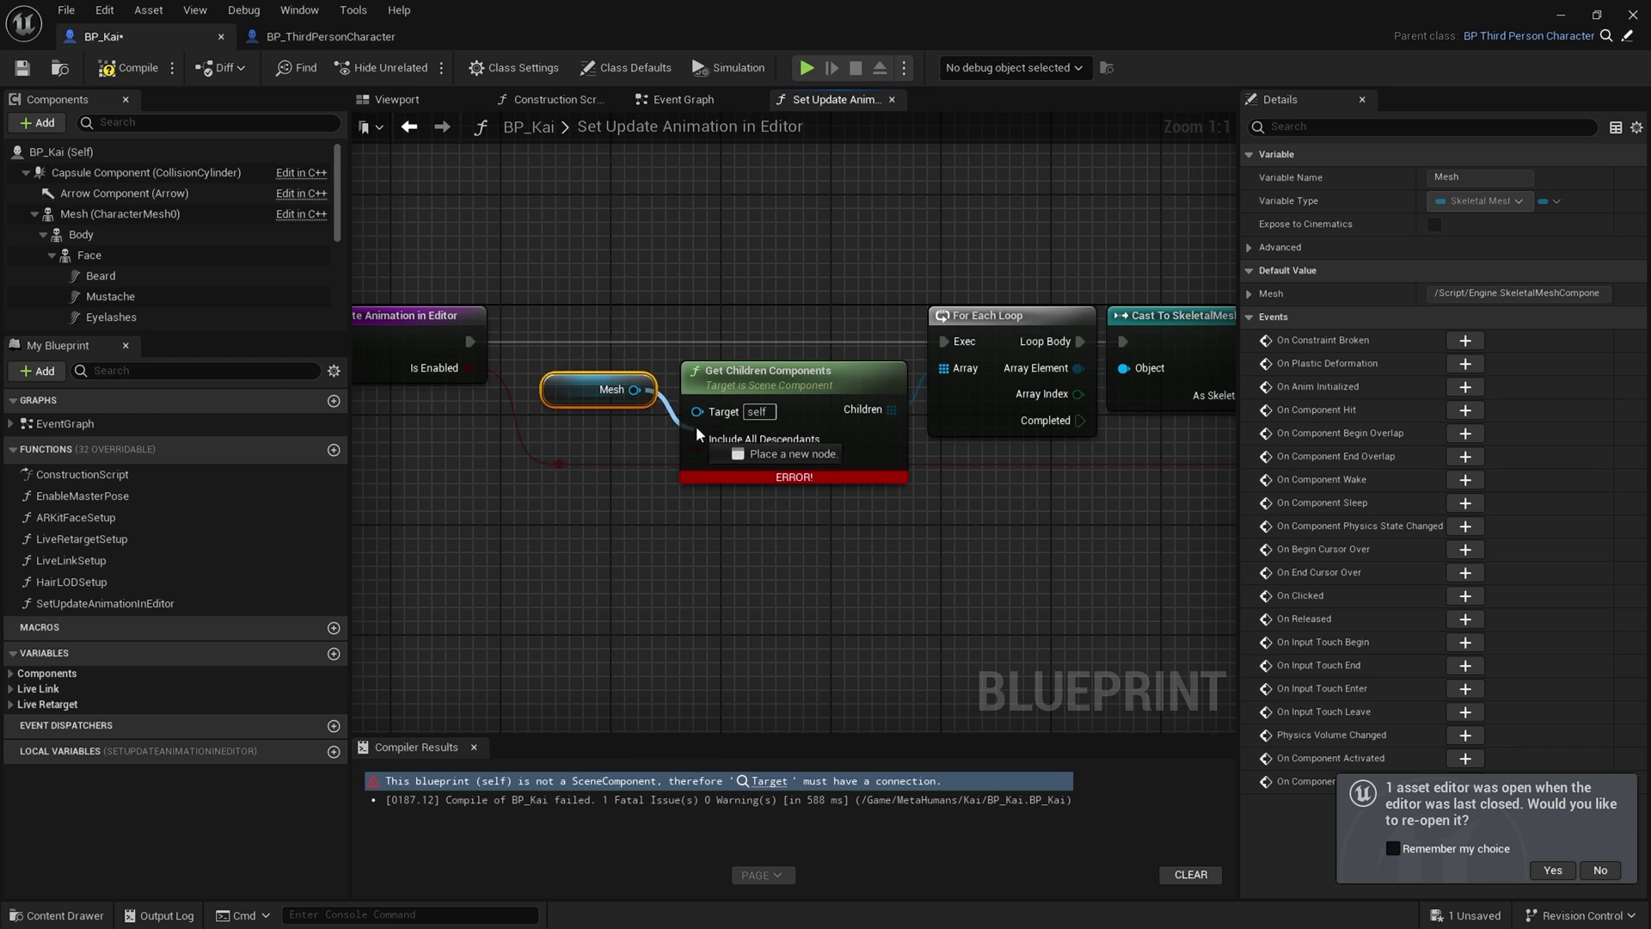
drag(695, 425, 703, 422)
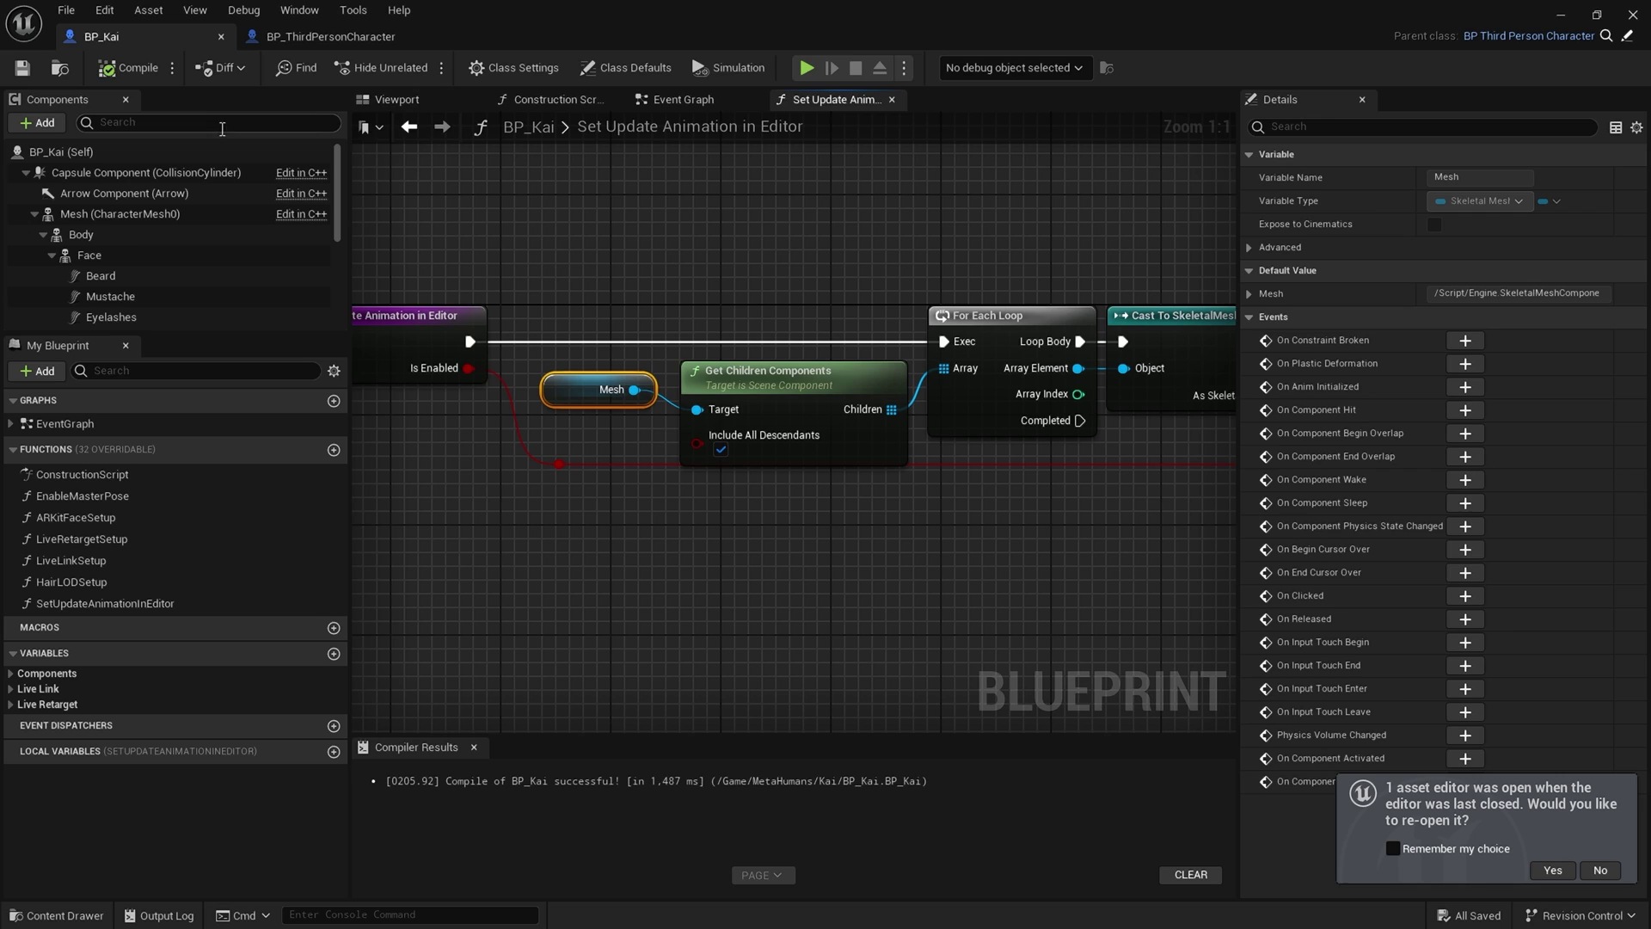
- Reset the Body component's location and rotation to zero so it aligns with its parent Mesh
click(405, 109)
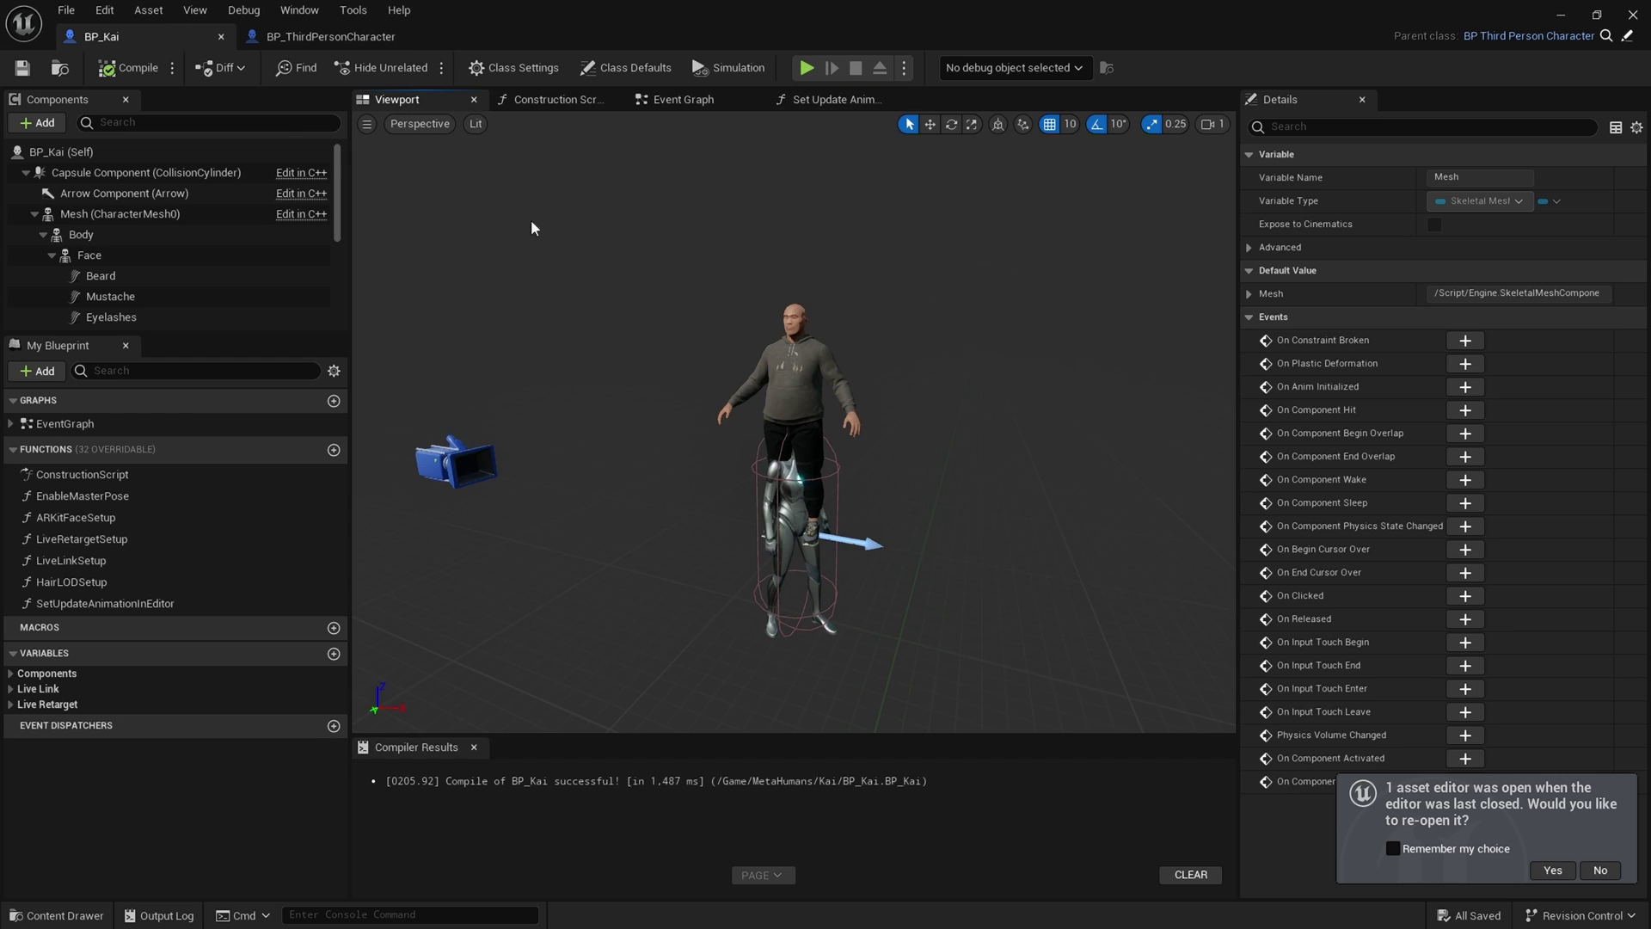
click(80, 236)
click(1623, 294)
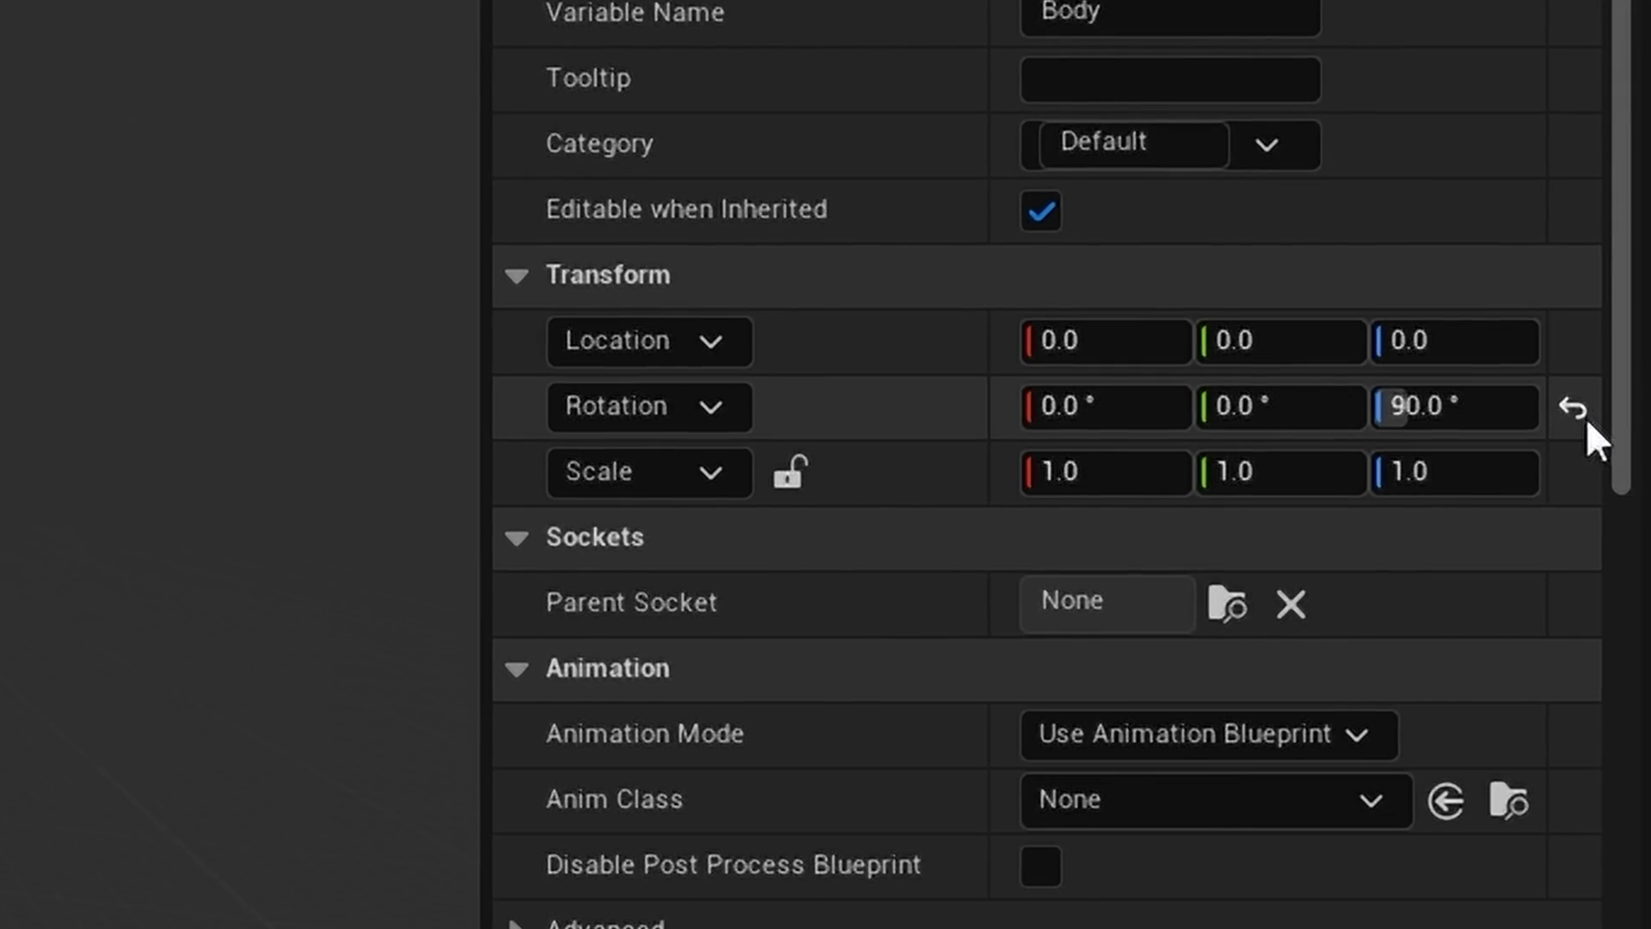
click(1622, 318)
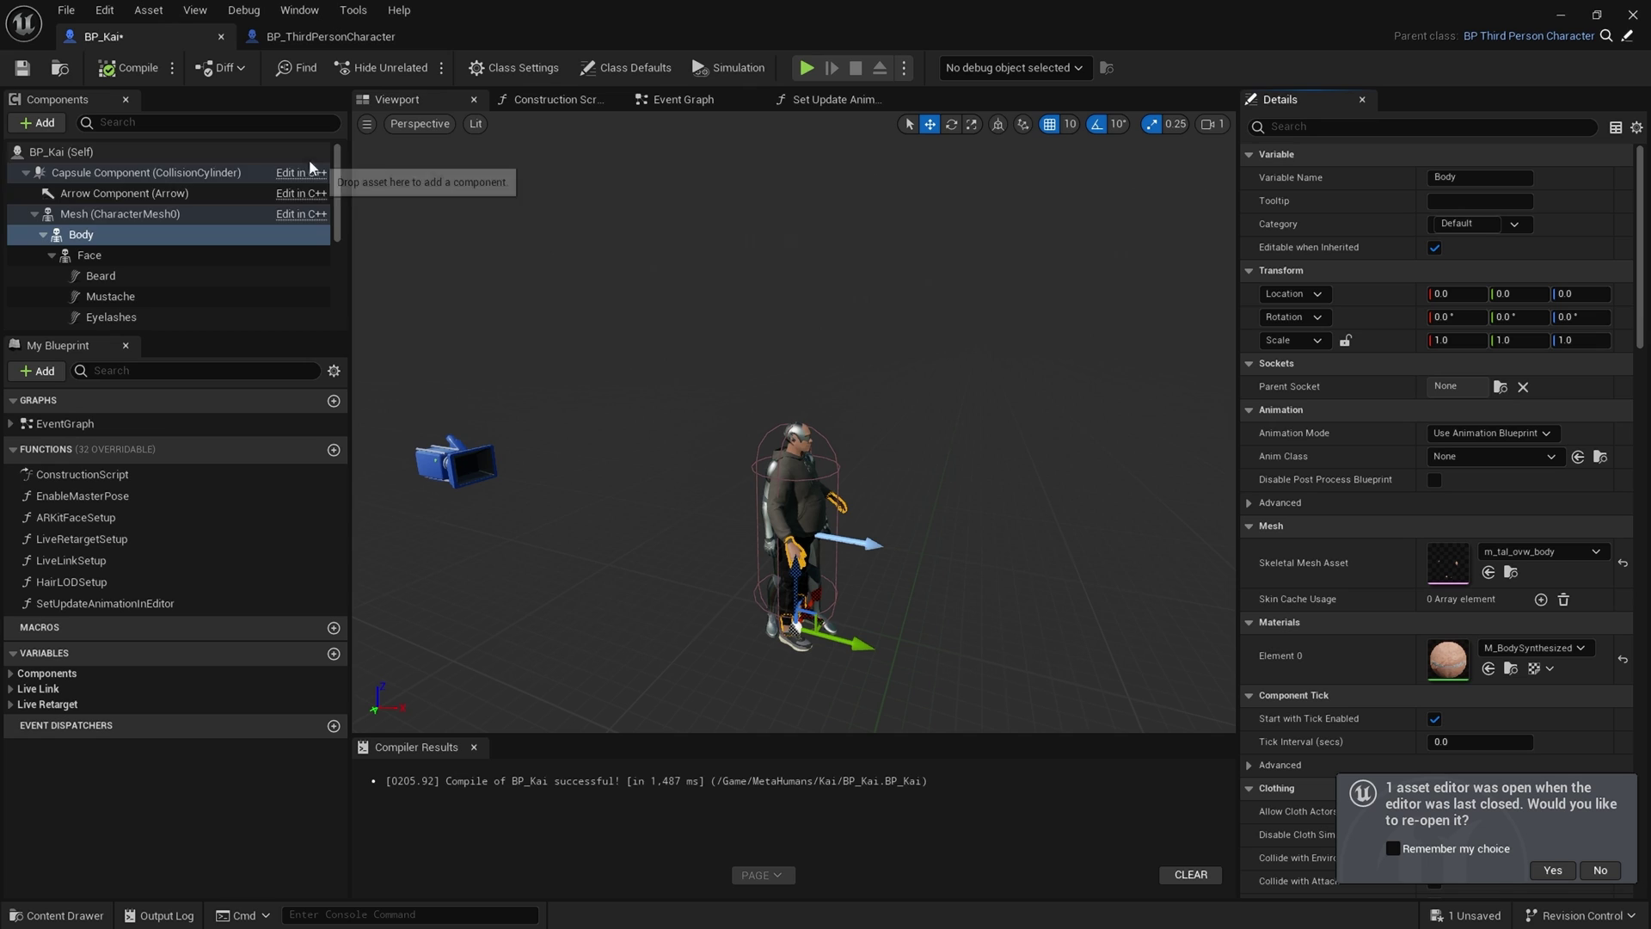
- Set the LODSync component's Num LODs to 1 and Forced LOD to 0, then compile the blueprint
drag(337, 172, 340, 293)
click(323, 317)
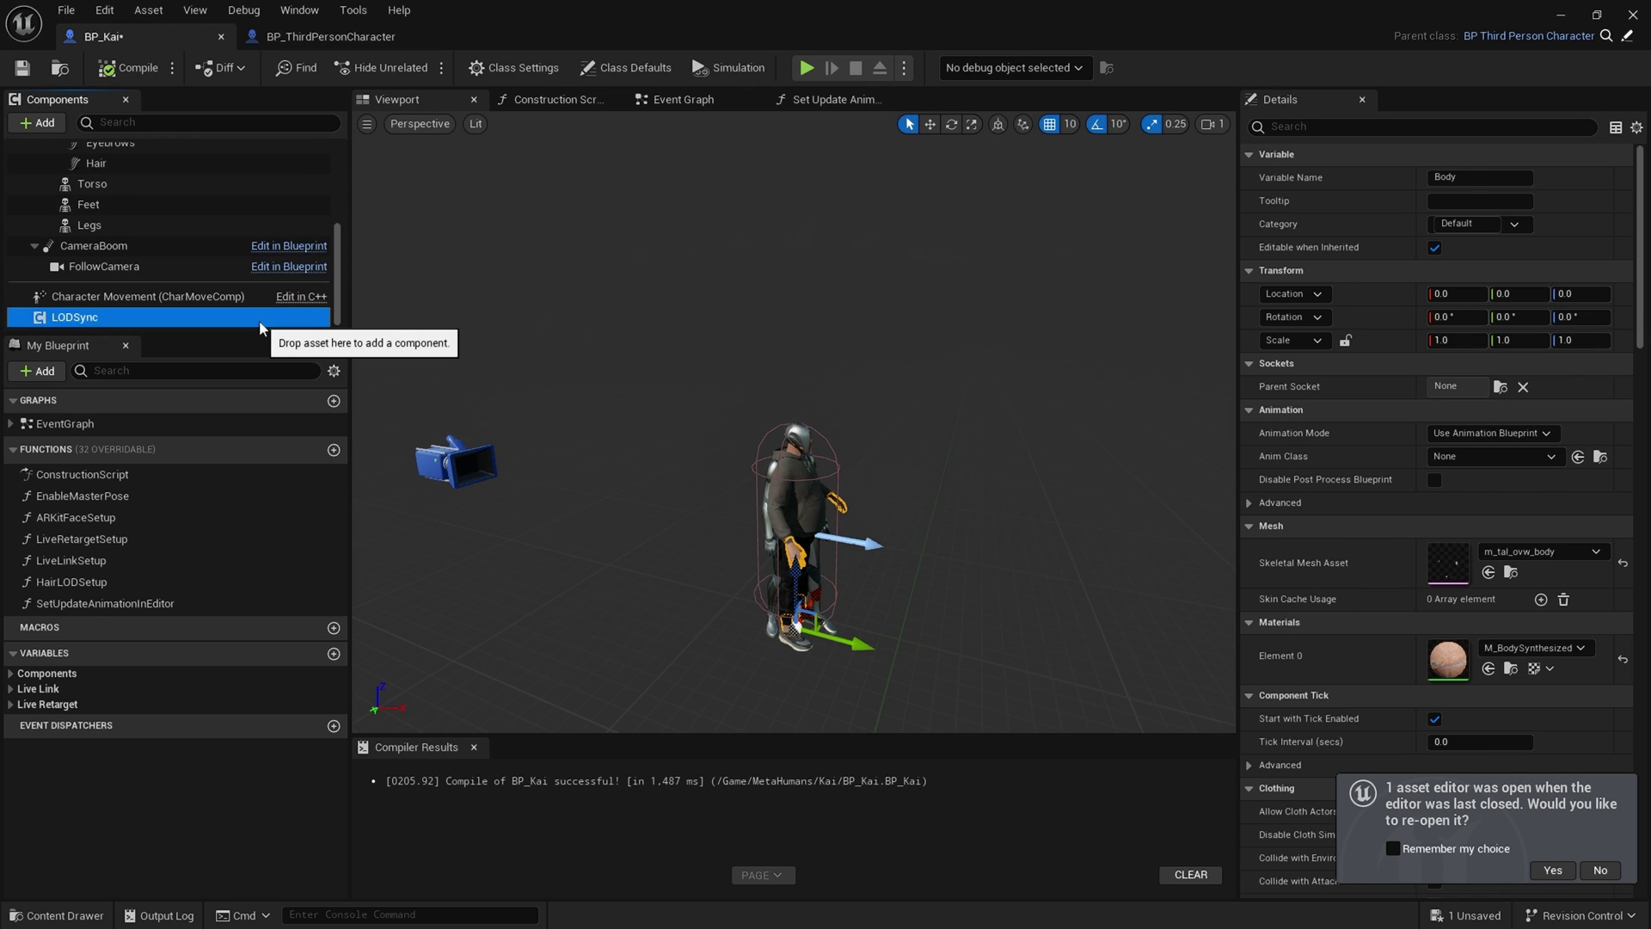
click(1452, 339)
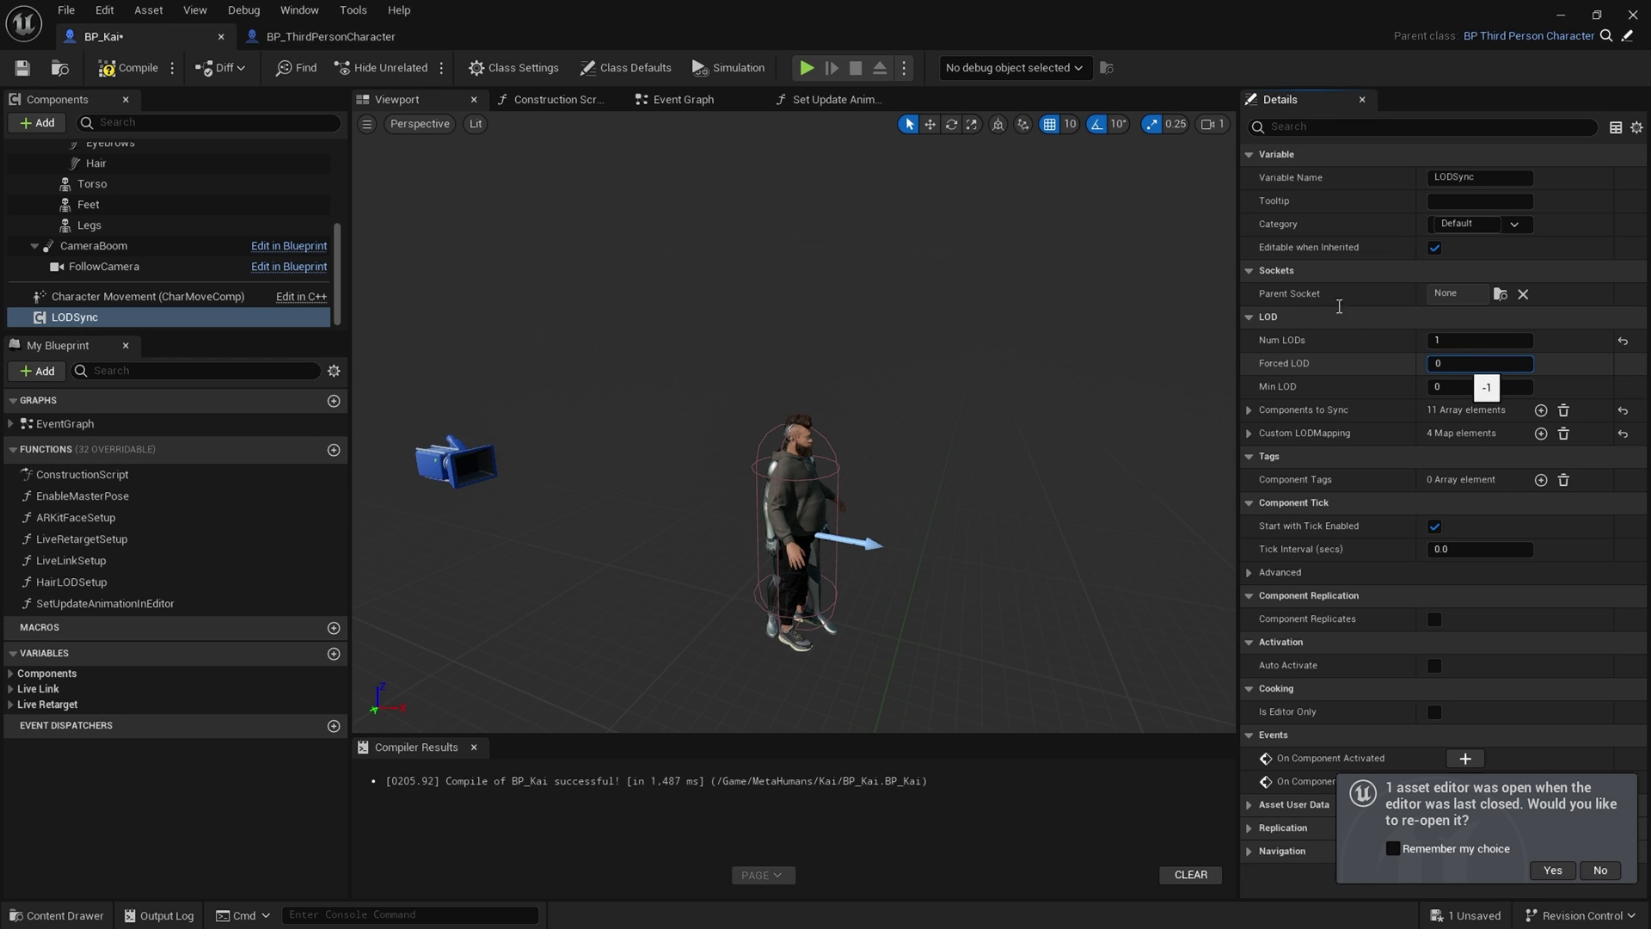
click(127, 68)
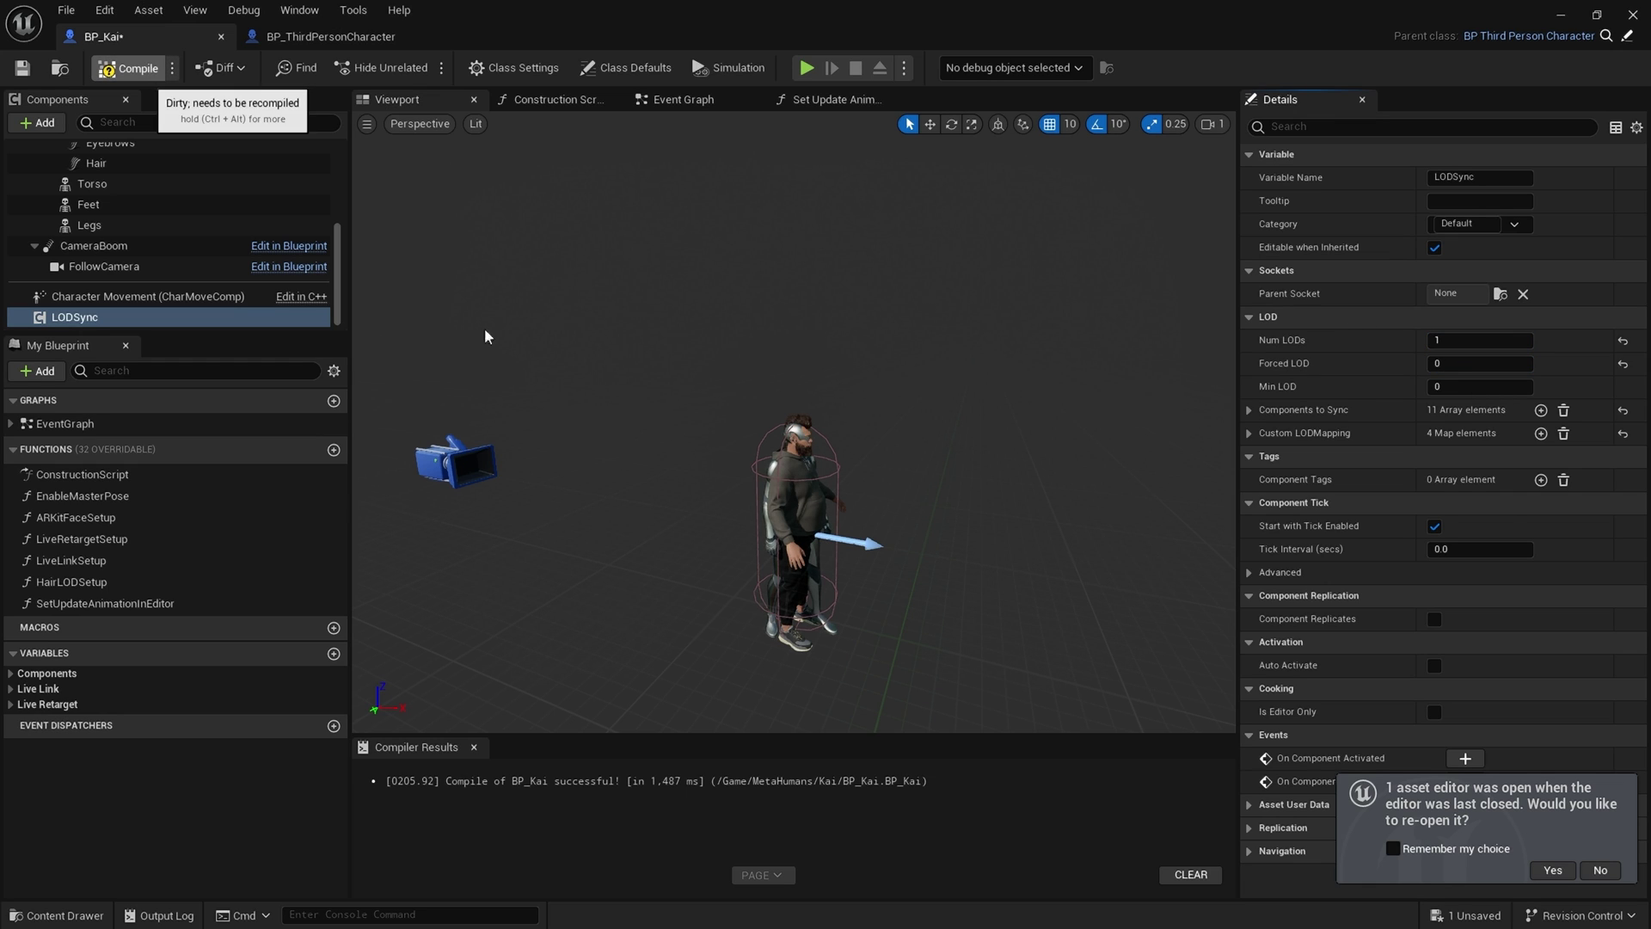
- Enable the default value of the UseLiveRetargetMode variable in the Live Retarget category, then compile the blueprint
mouse_move(699, 544)
right_down()
mouse_move(711, 504)
mouse_move(703, 539)
right_up()
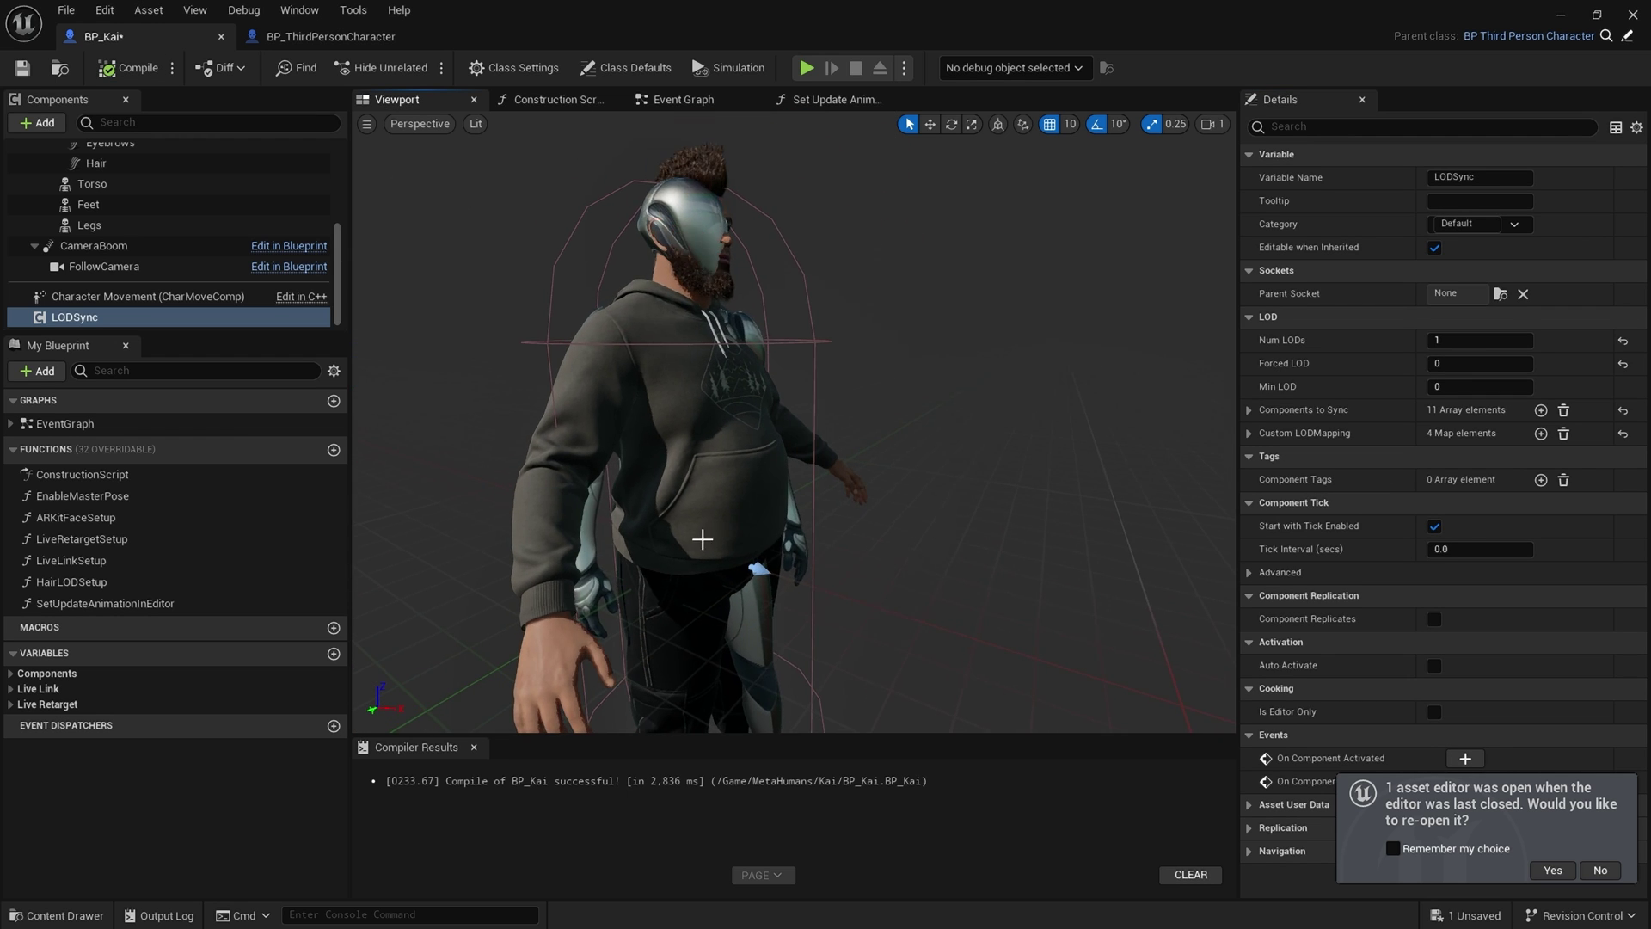
scroll(344, 176, up, 3)
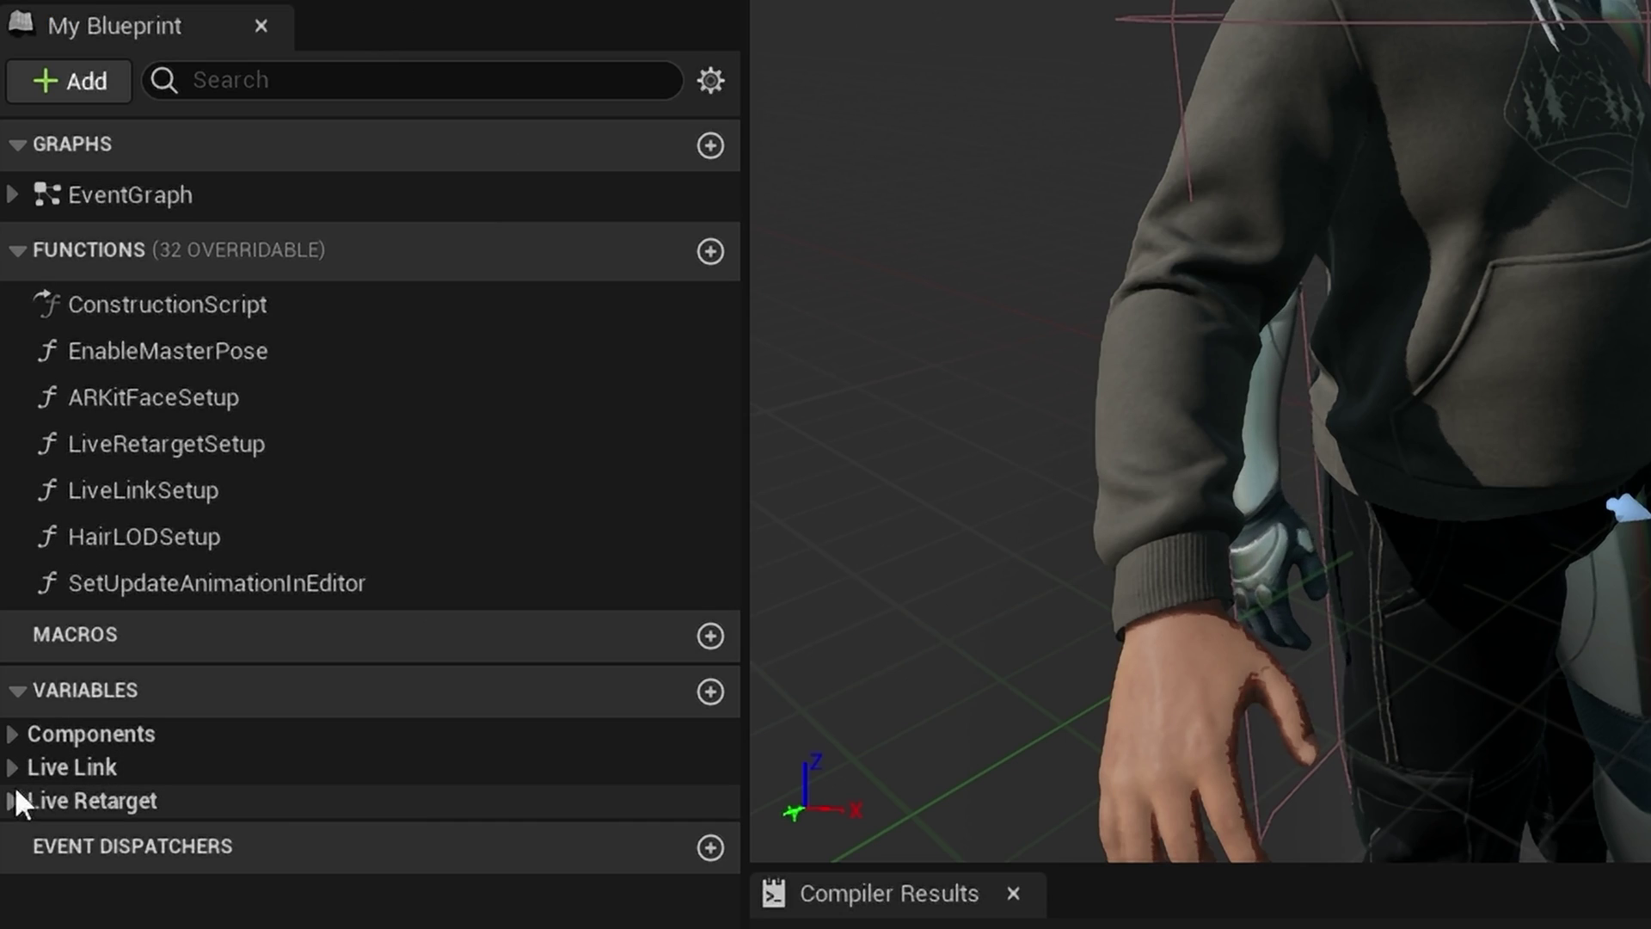
click(17, 804)
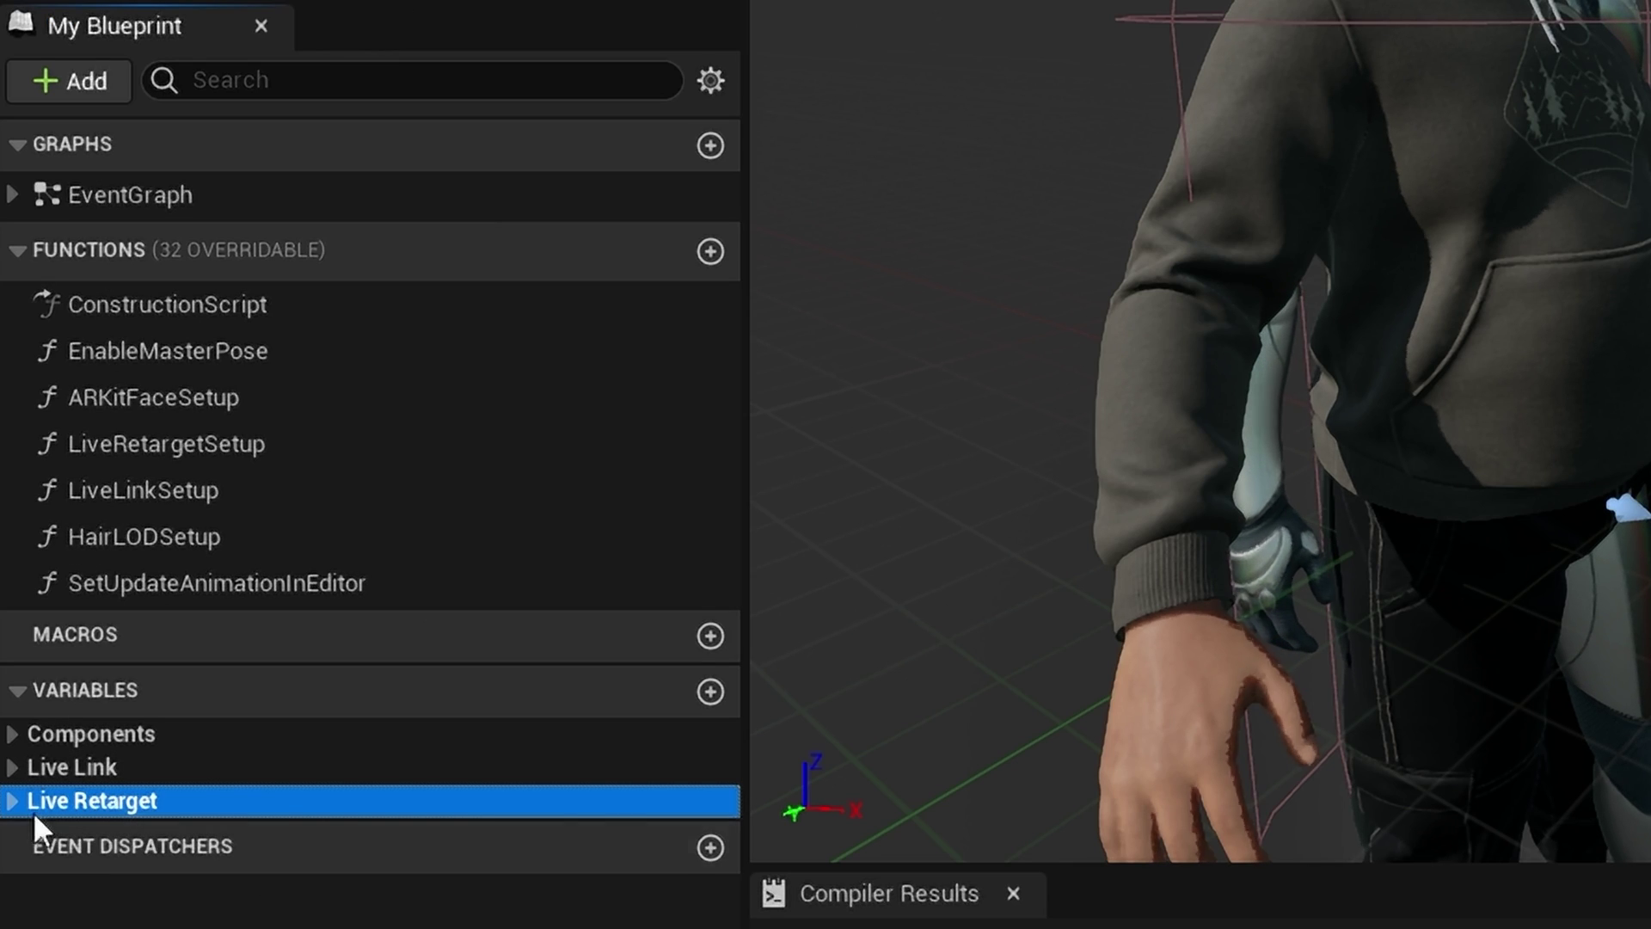
click(14, 800)
click(90, 840)
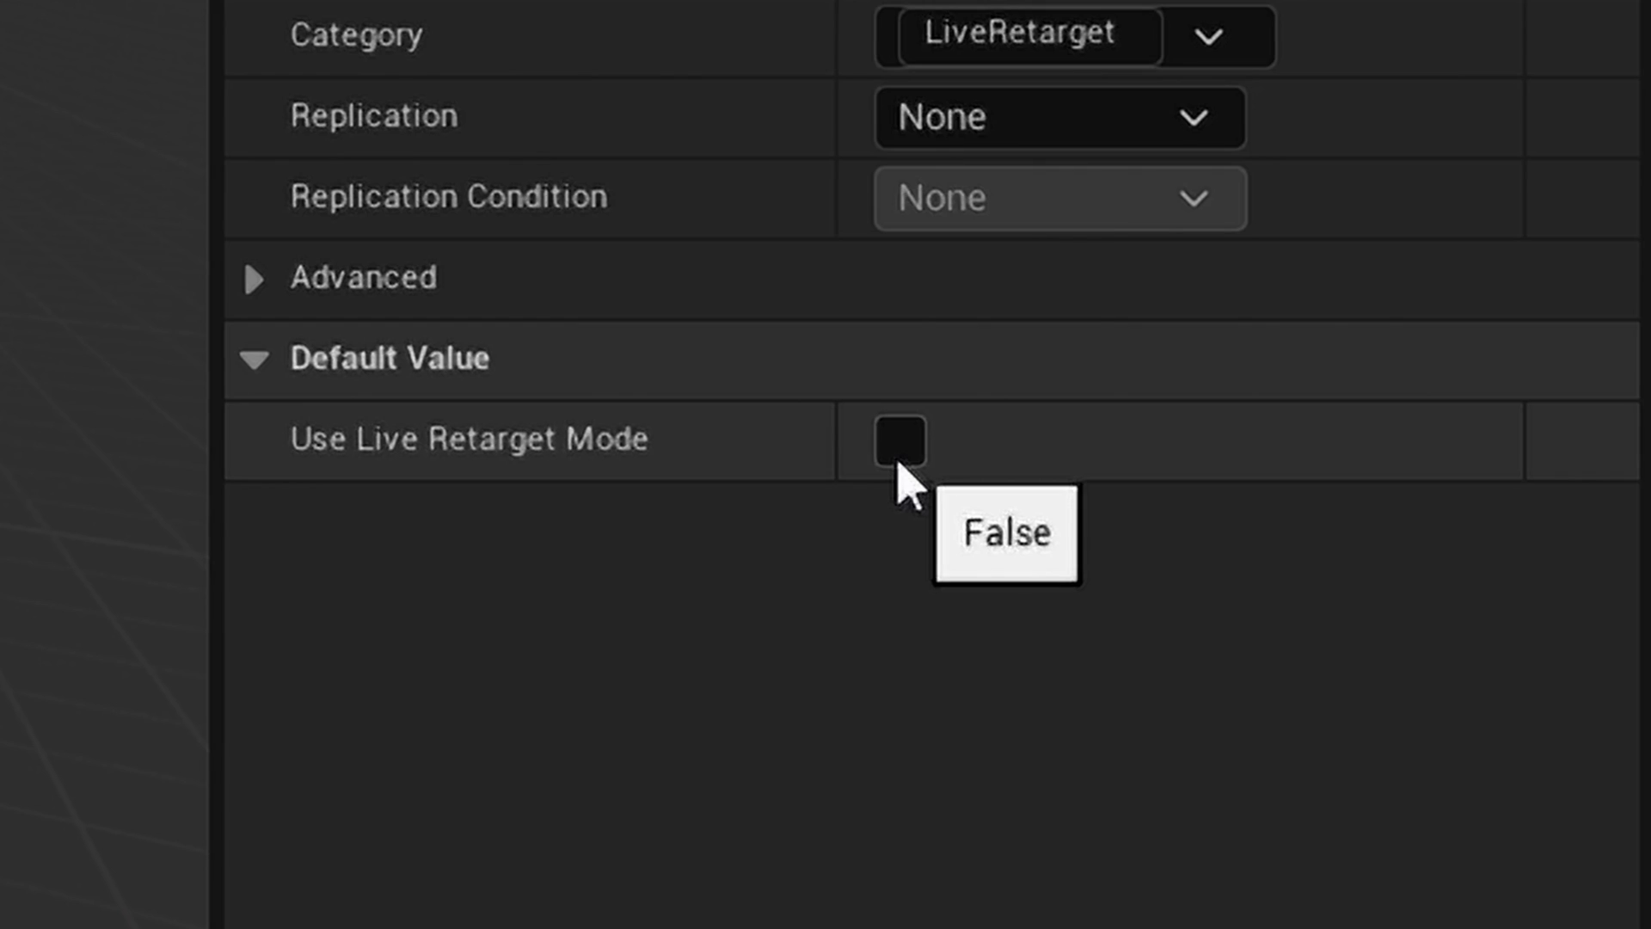
click(910, 454)
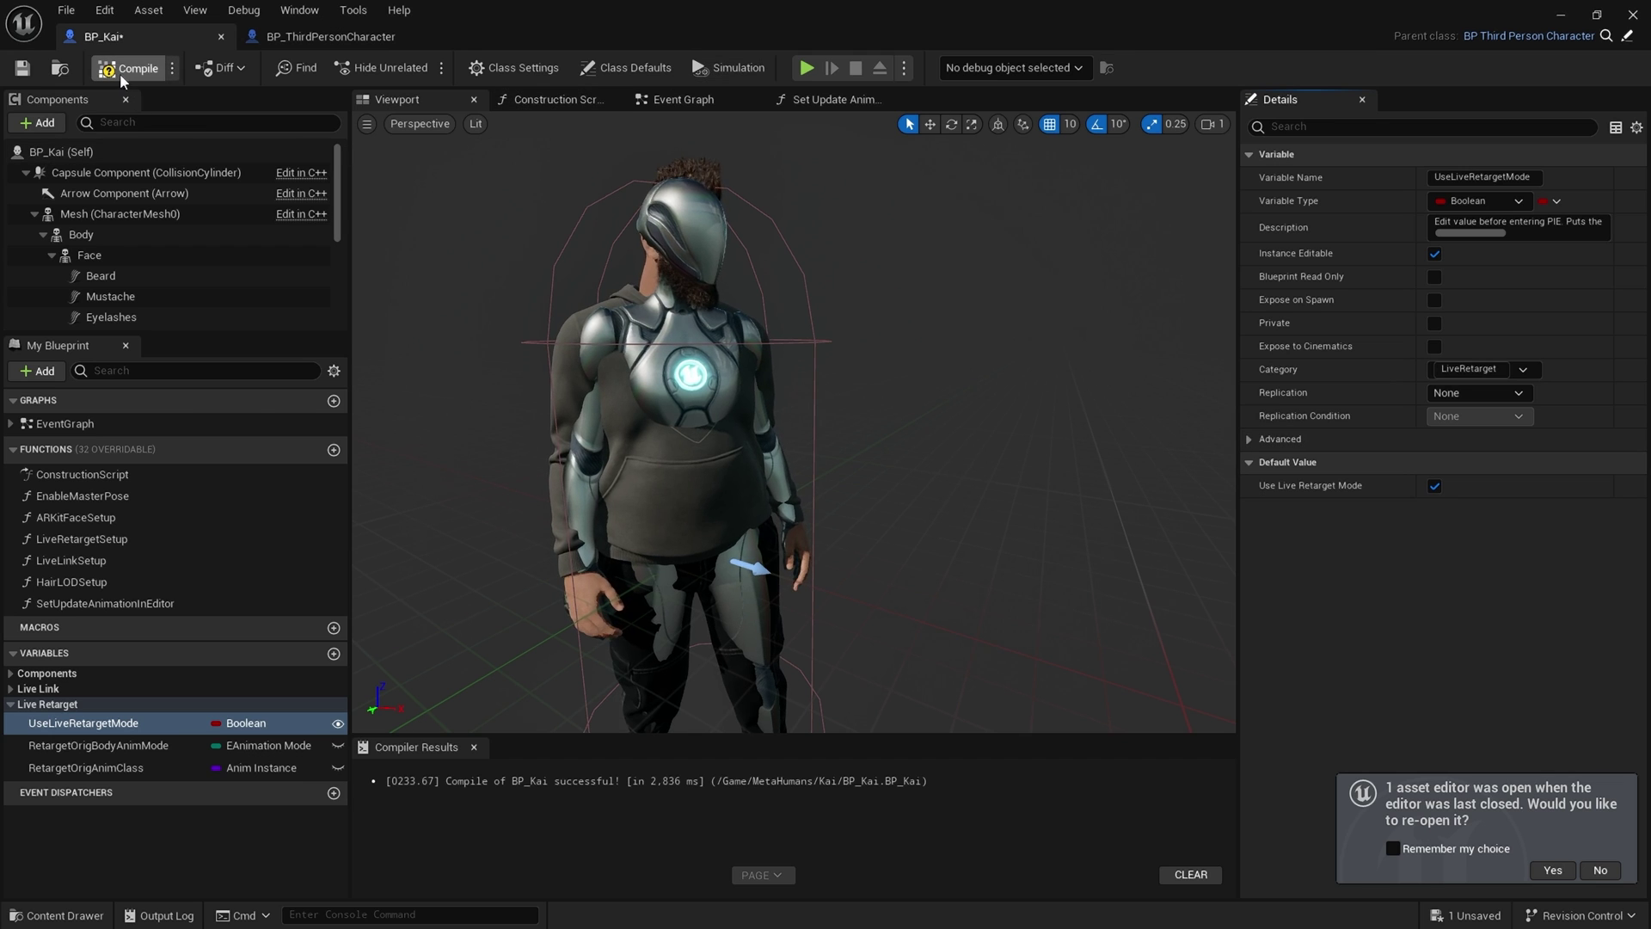
click(120, 74)
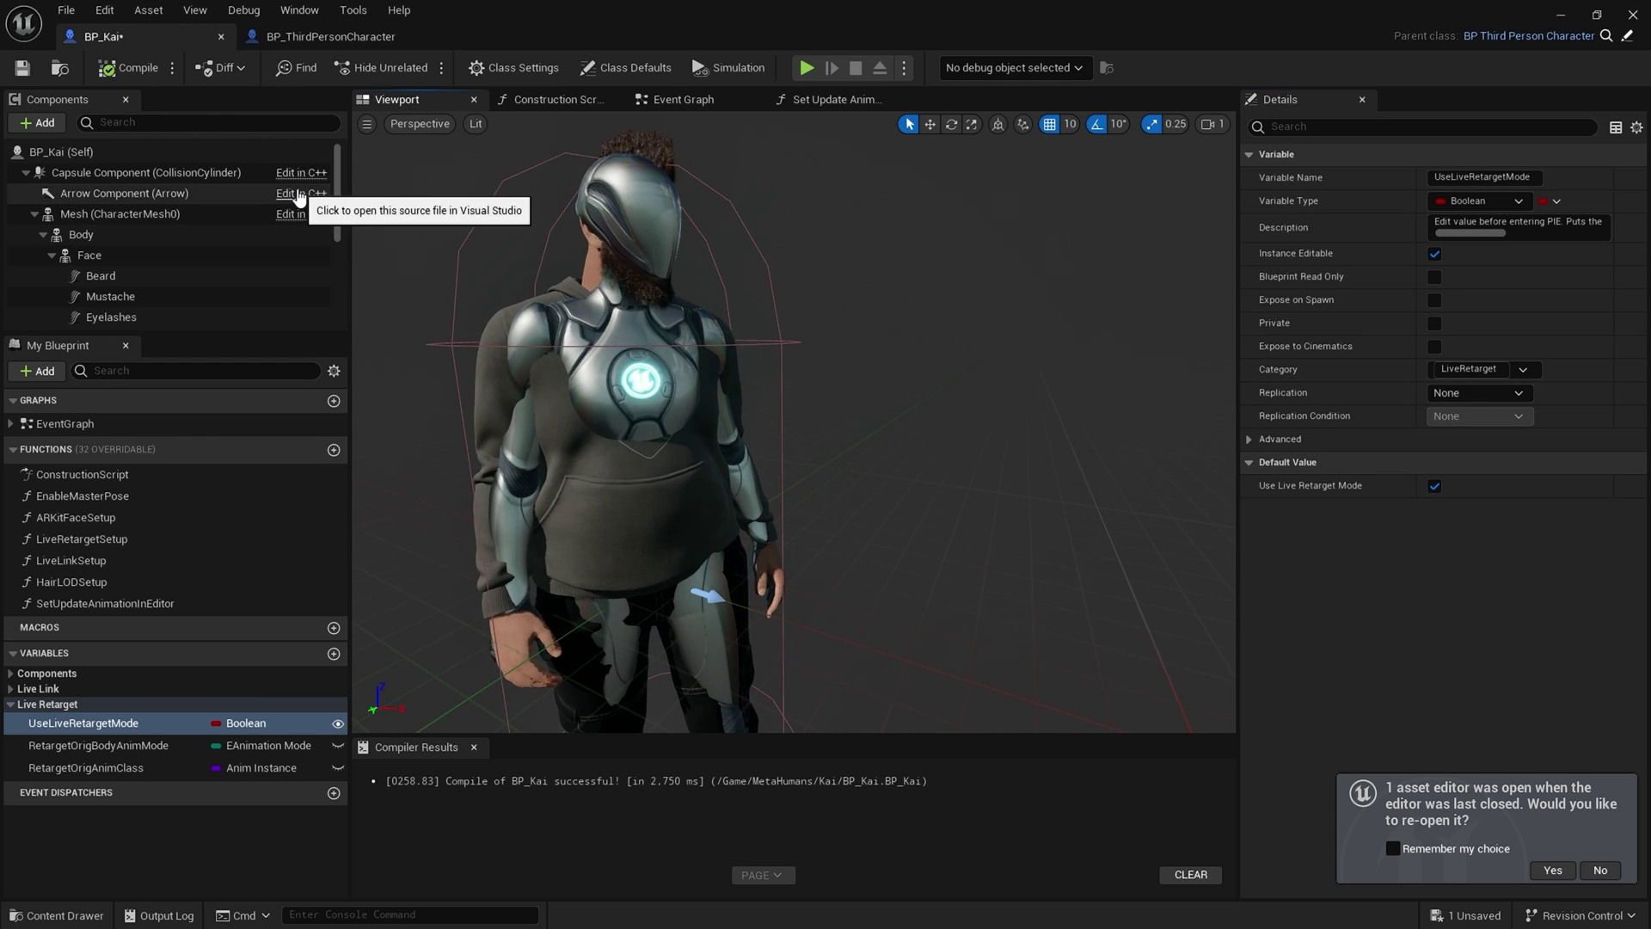
- Turn off Visible for Mesh (CharacterMesh0) and set its Visibility Based Anim Tick Option to Always Tick Pose and Refresh Bones
click(112, 215)
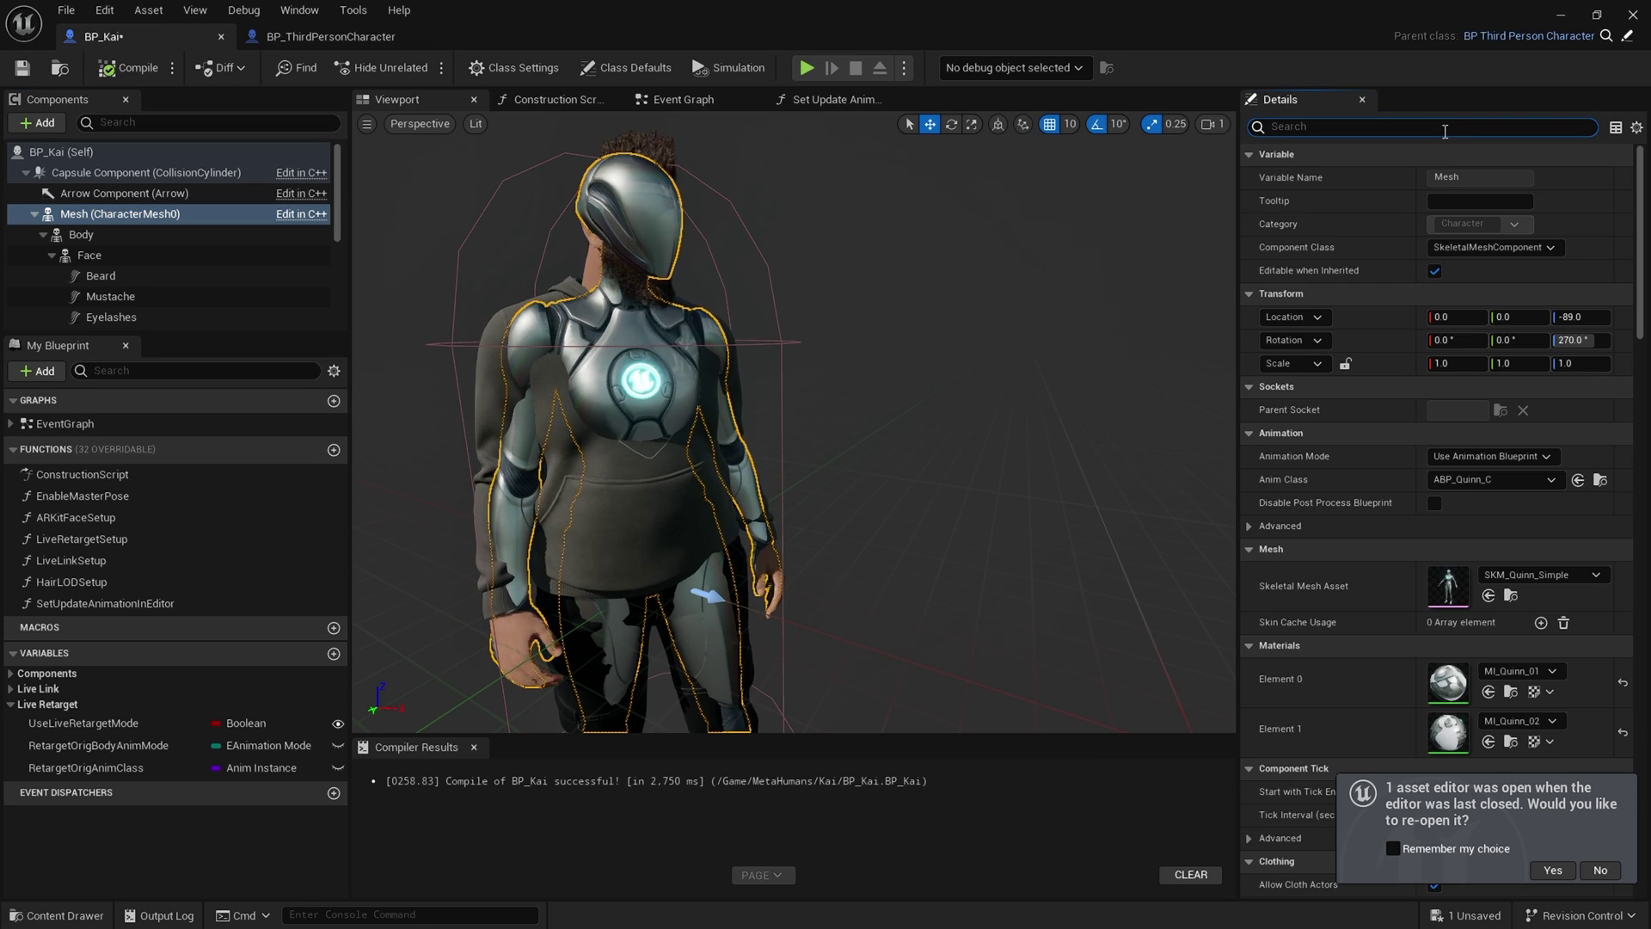
click(1445, 127)
text(vis)
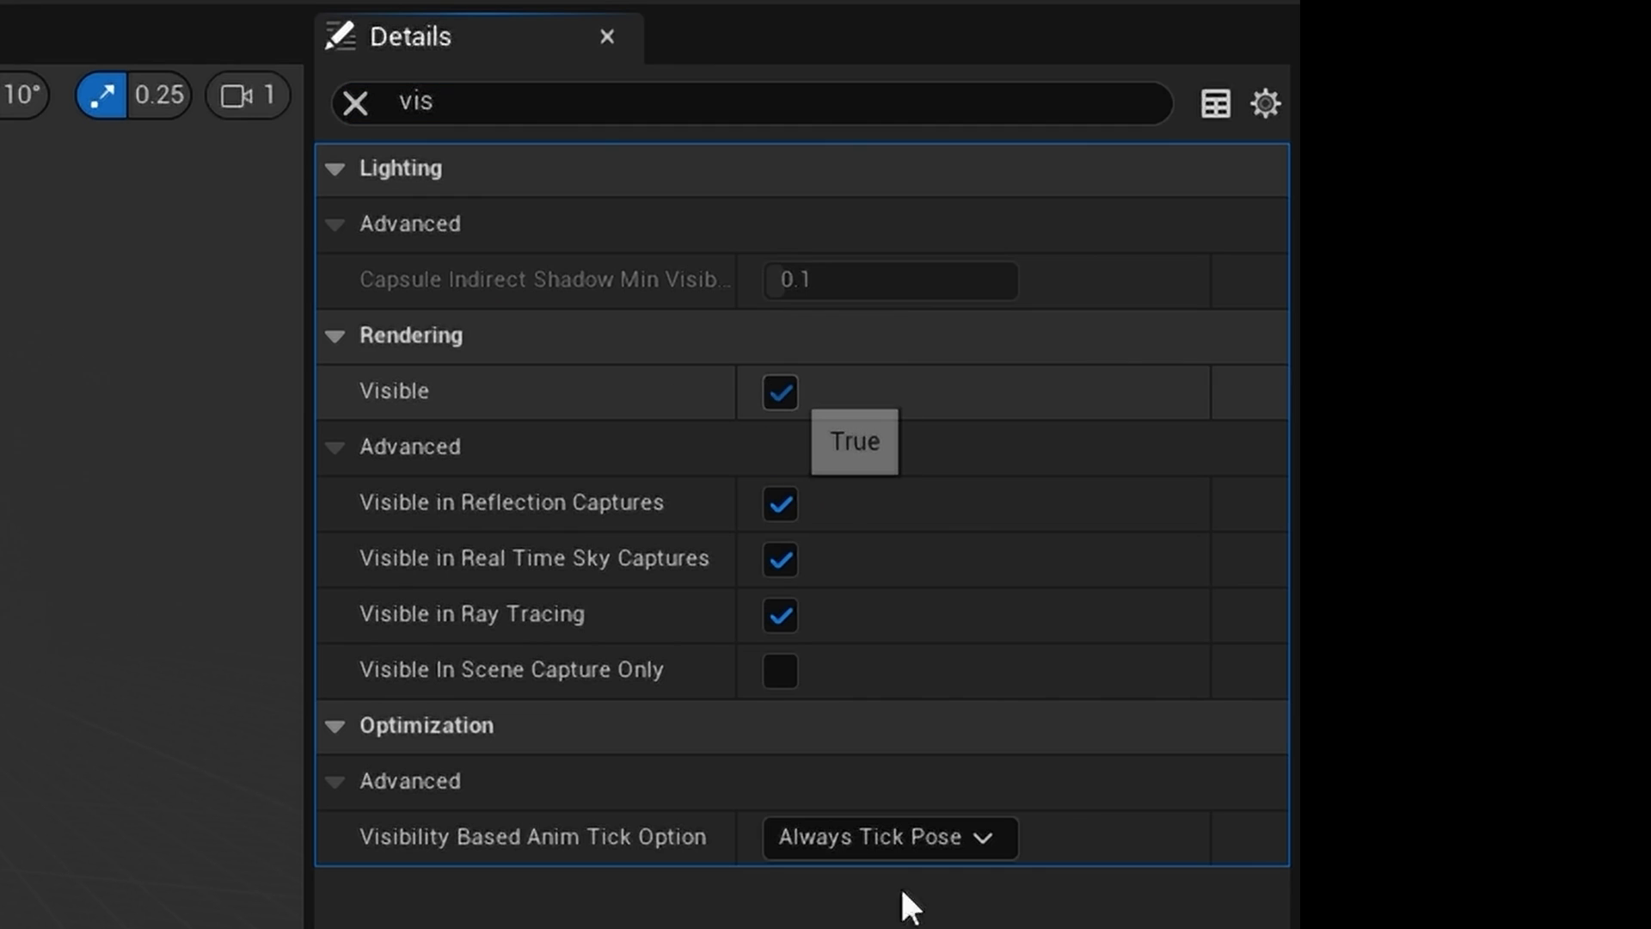
click(780, 392)
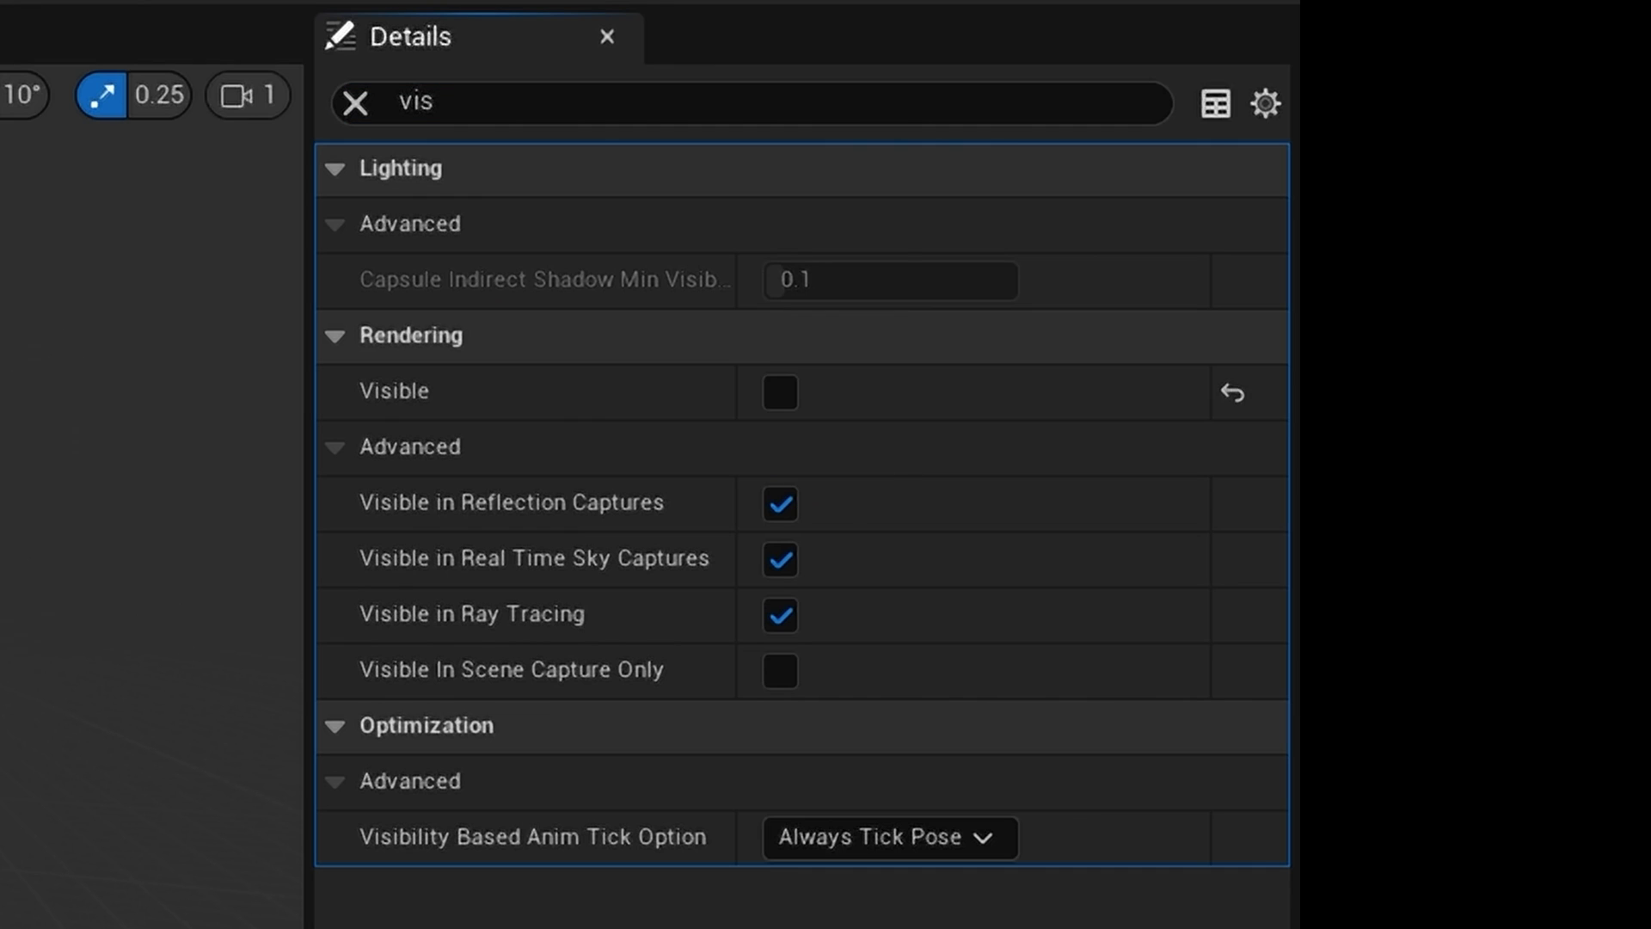
click(864, 854)
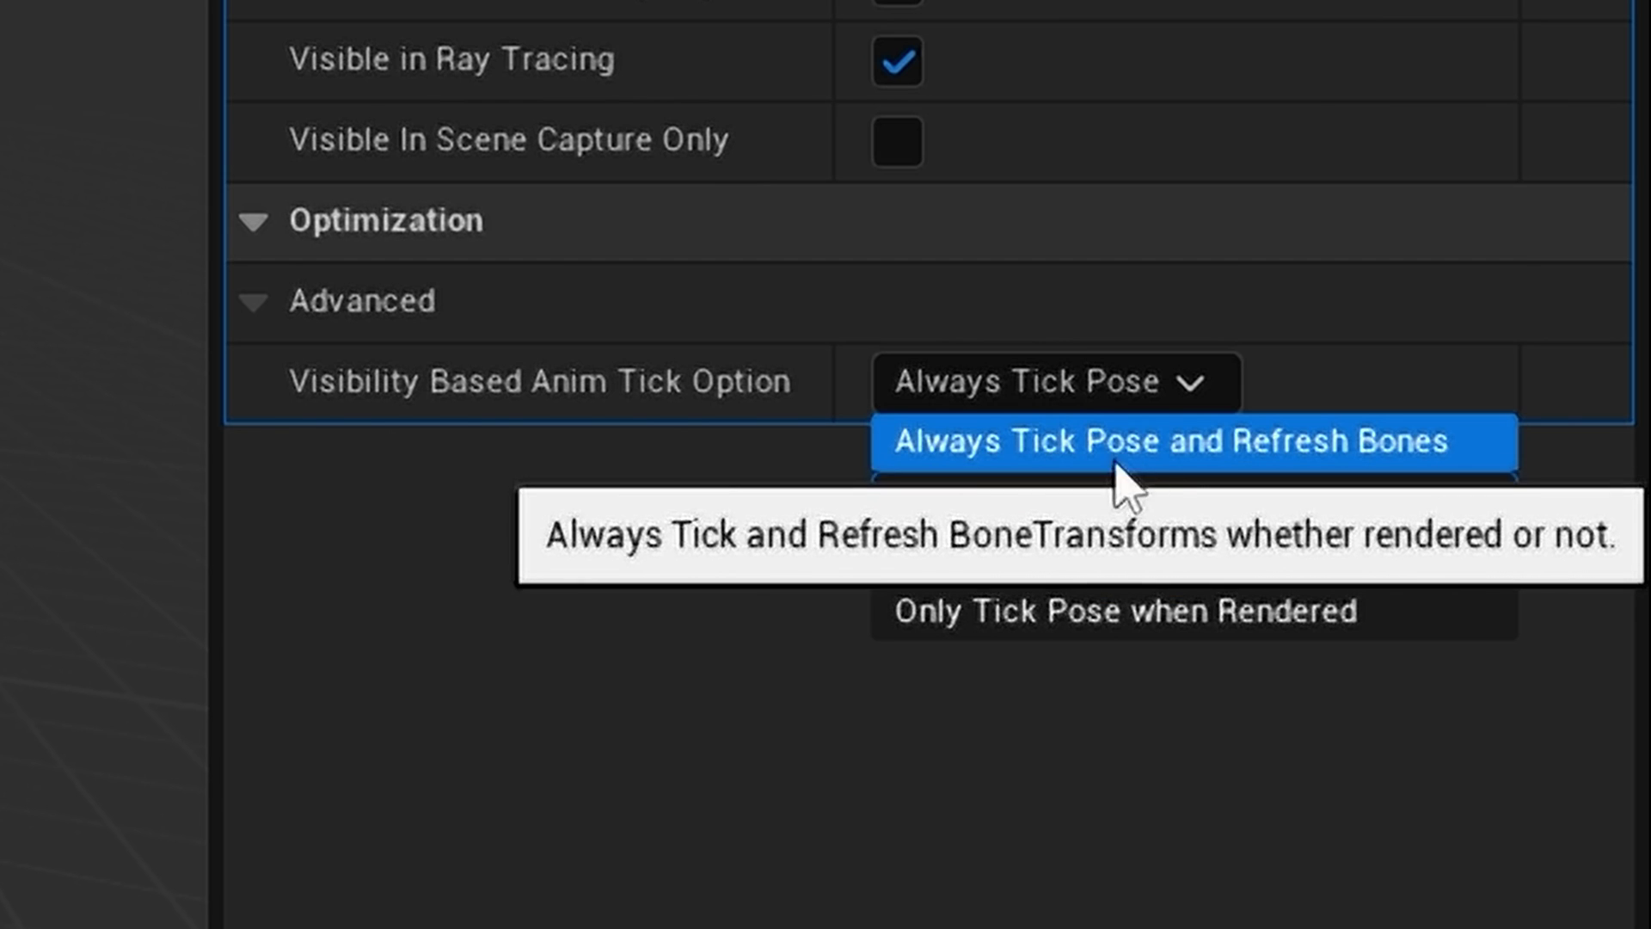
click(1277, 451)
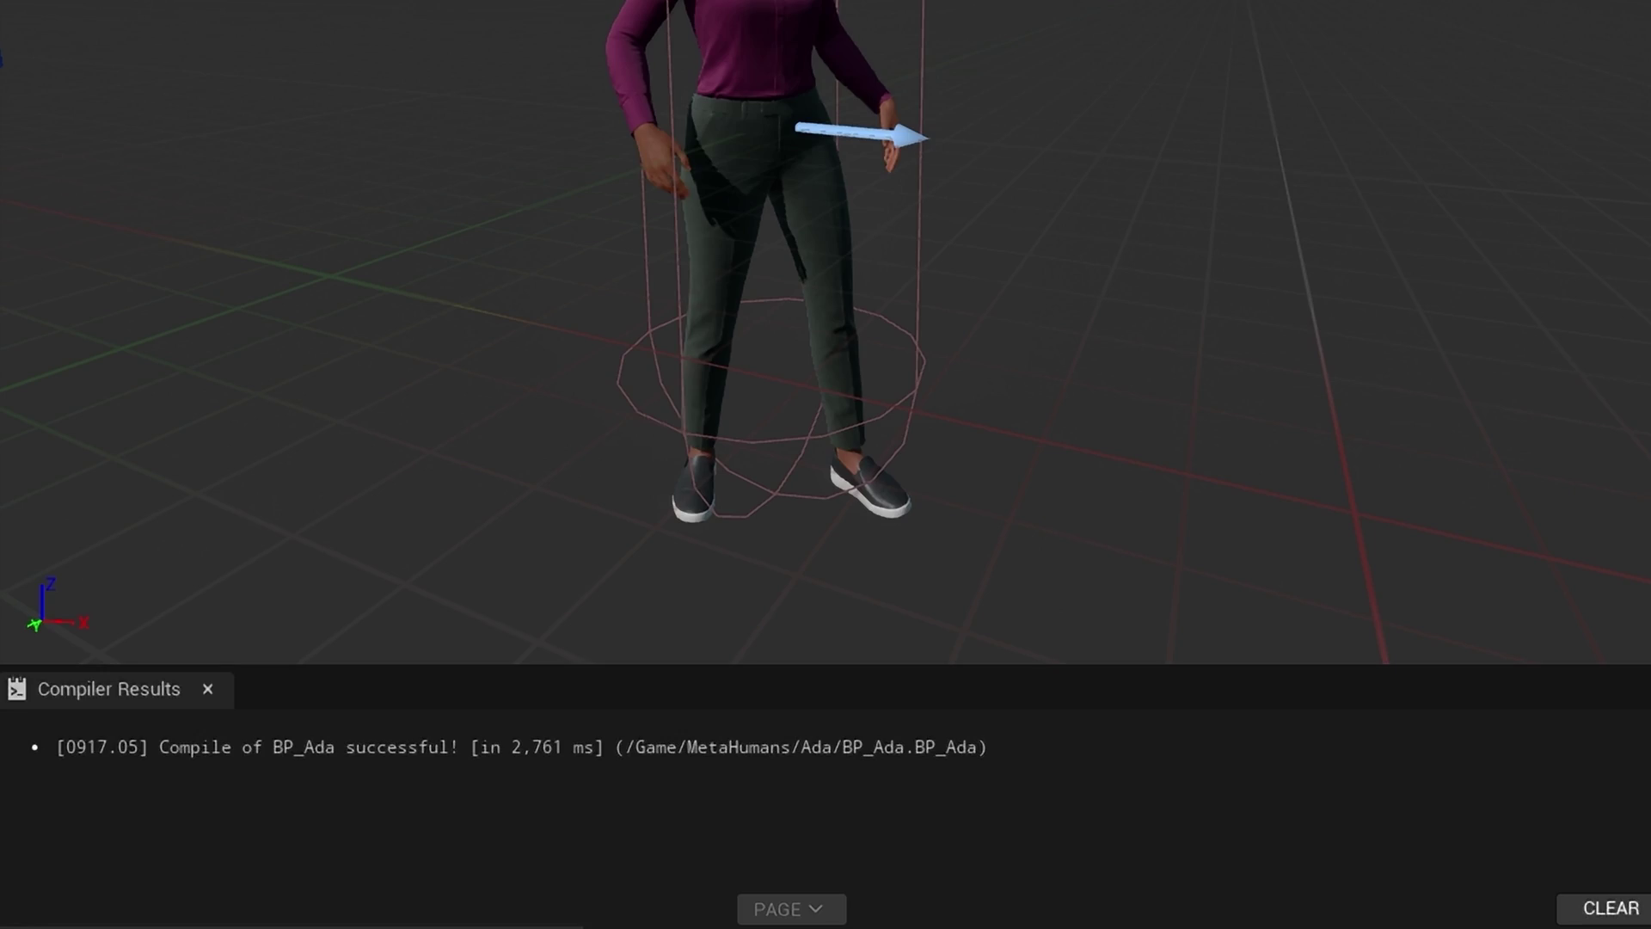
- Duplicate the RTG_metahuman_base_skel_AnimBP animation blueprint in the MetaHumans/Common/Common folder
key(ctrl+space)
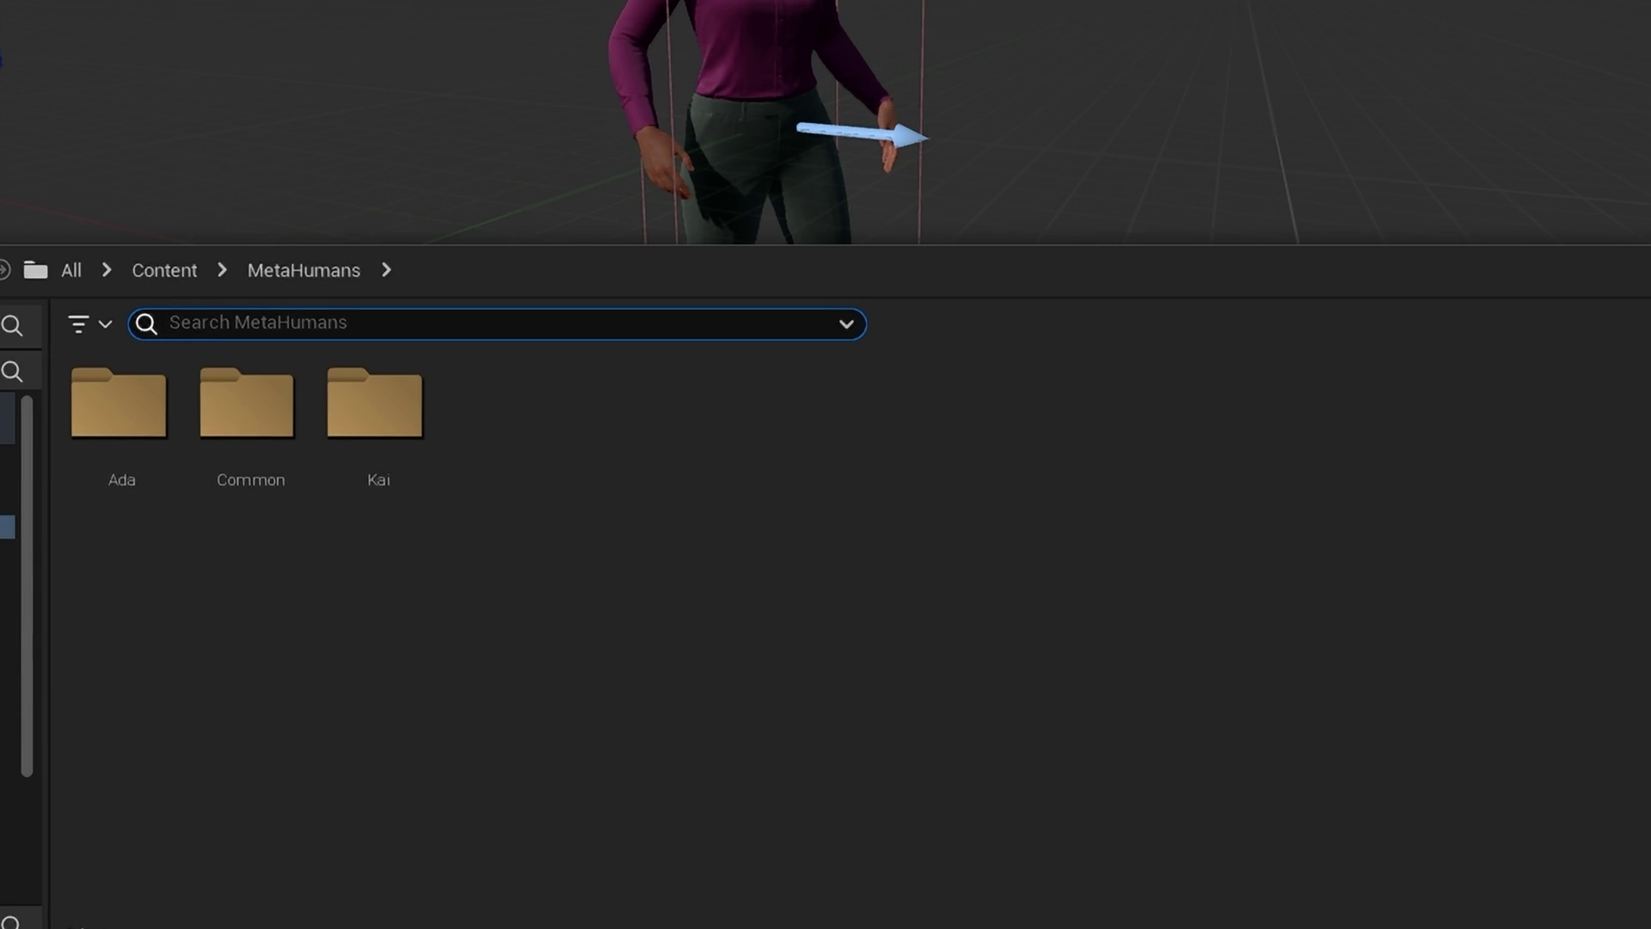
double_click(252, 460)
double_click(84, 458)
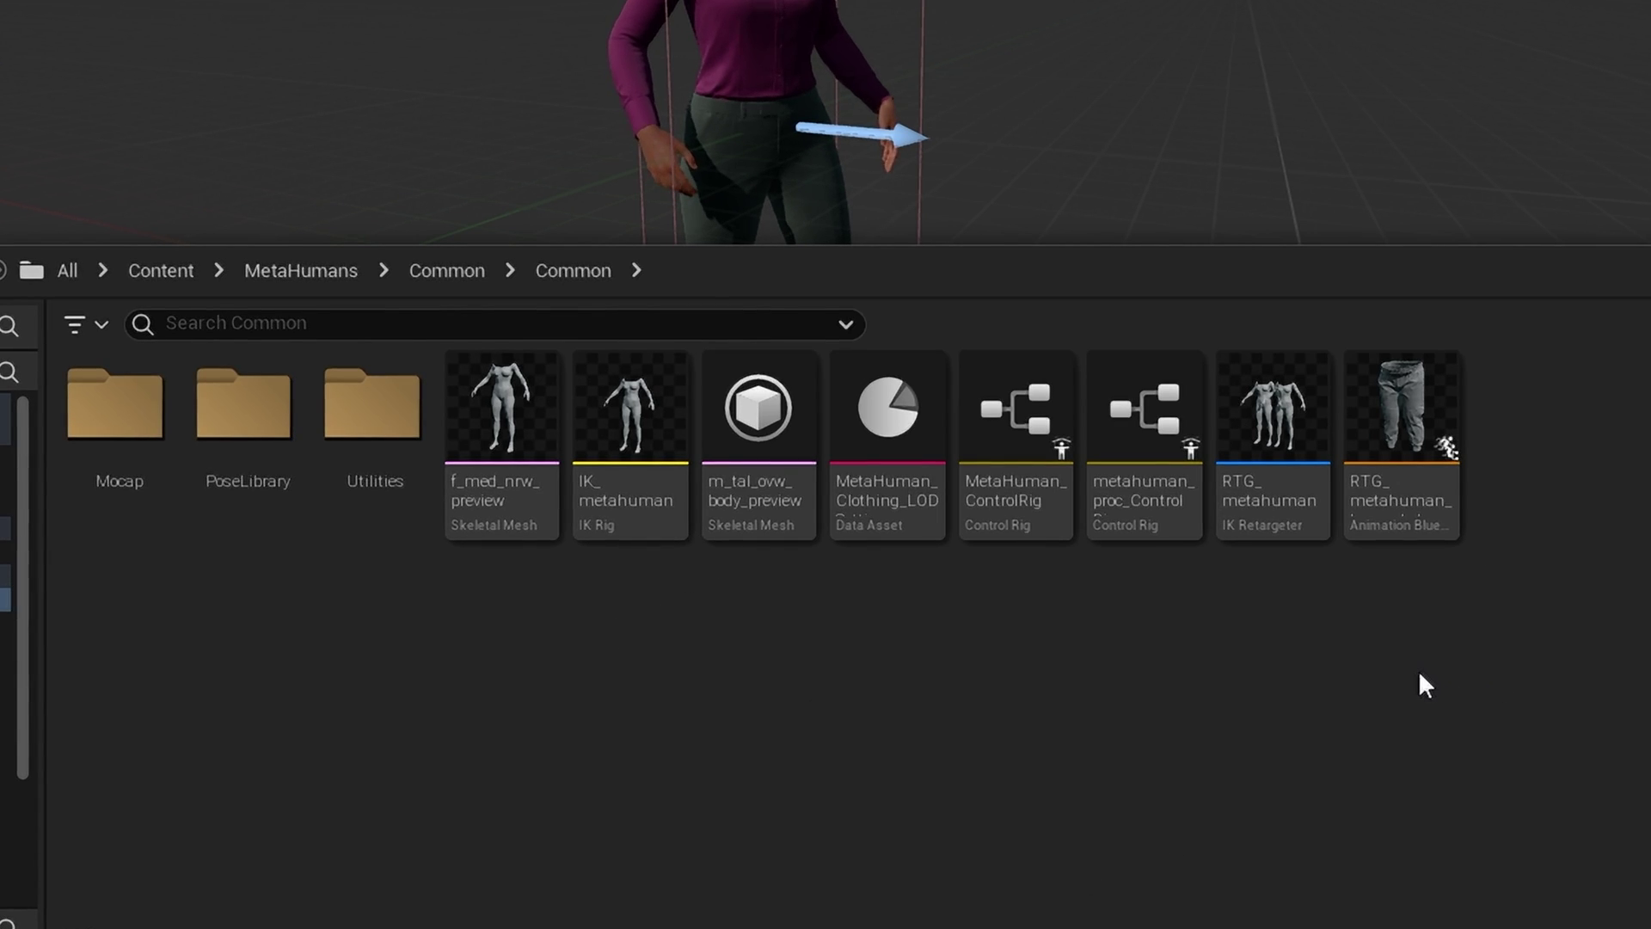
mouse_move(1399, 514)
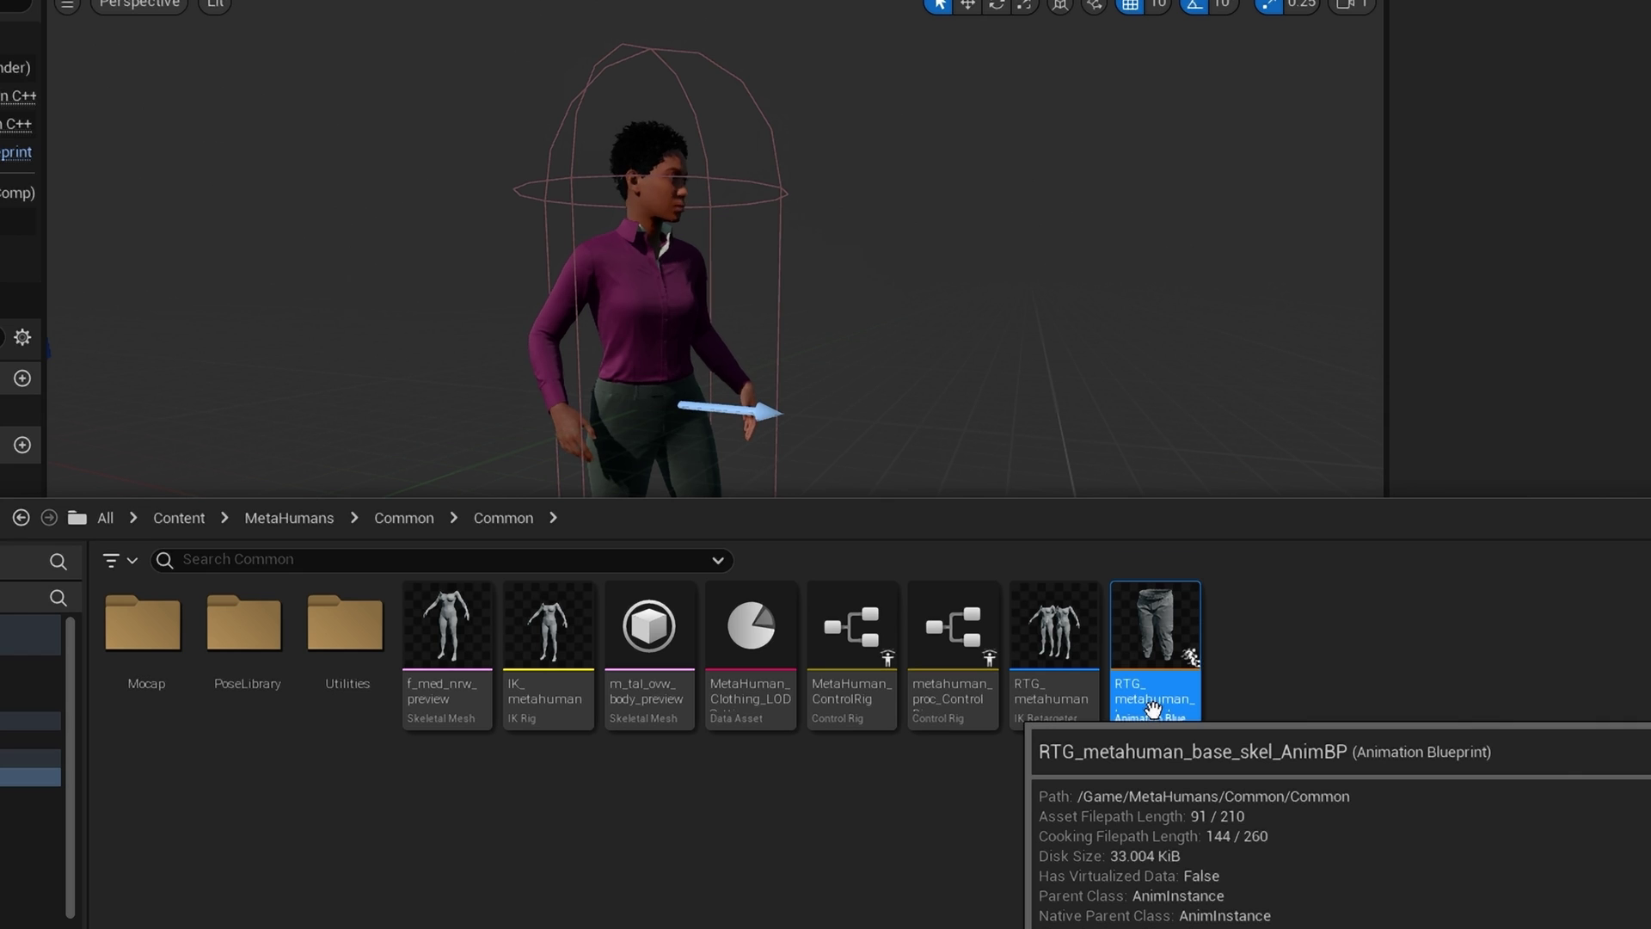
right_click(1152, 710)
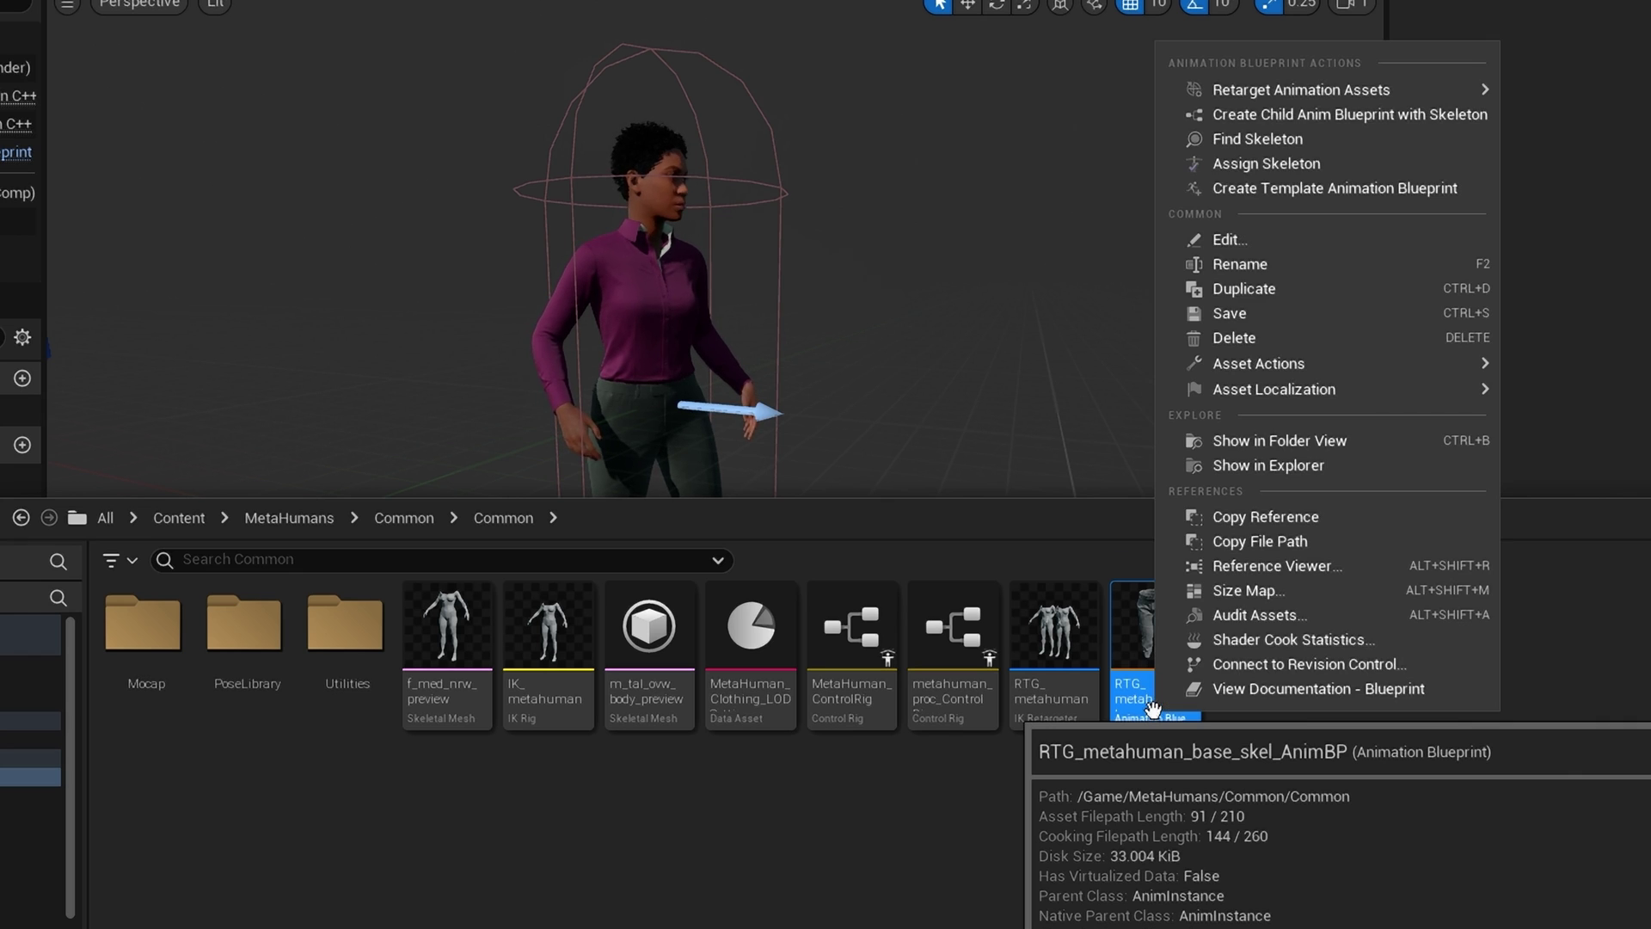
click(1283, 288)
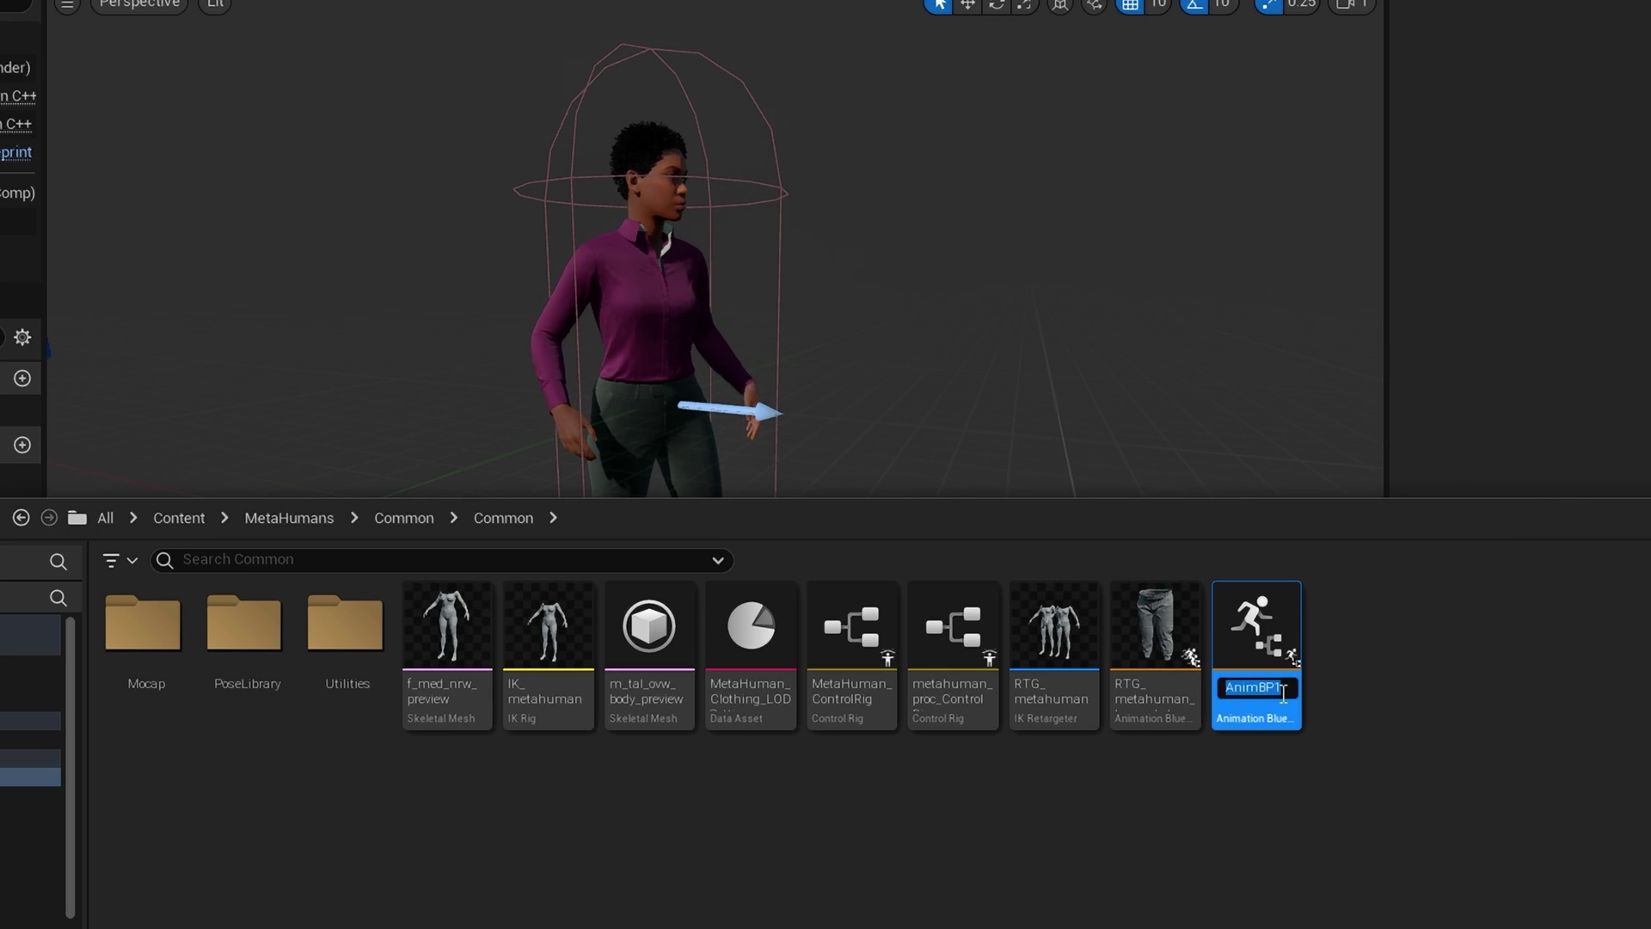
click(1284, 688)
key(BackSpace)
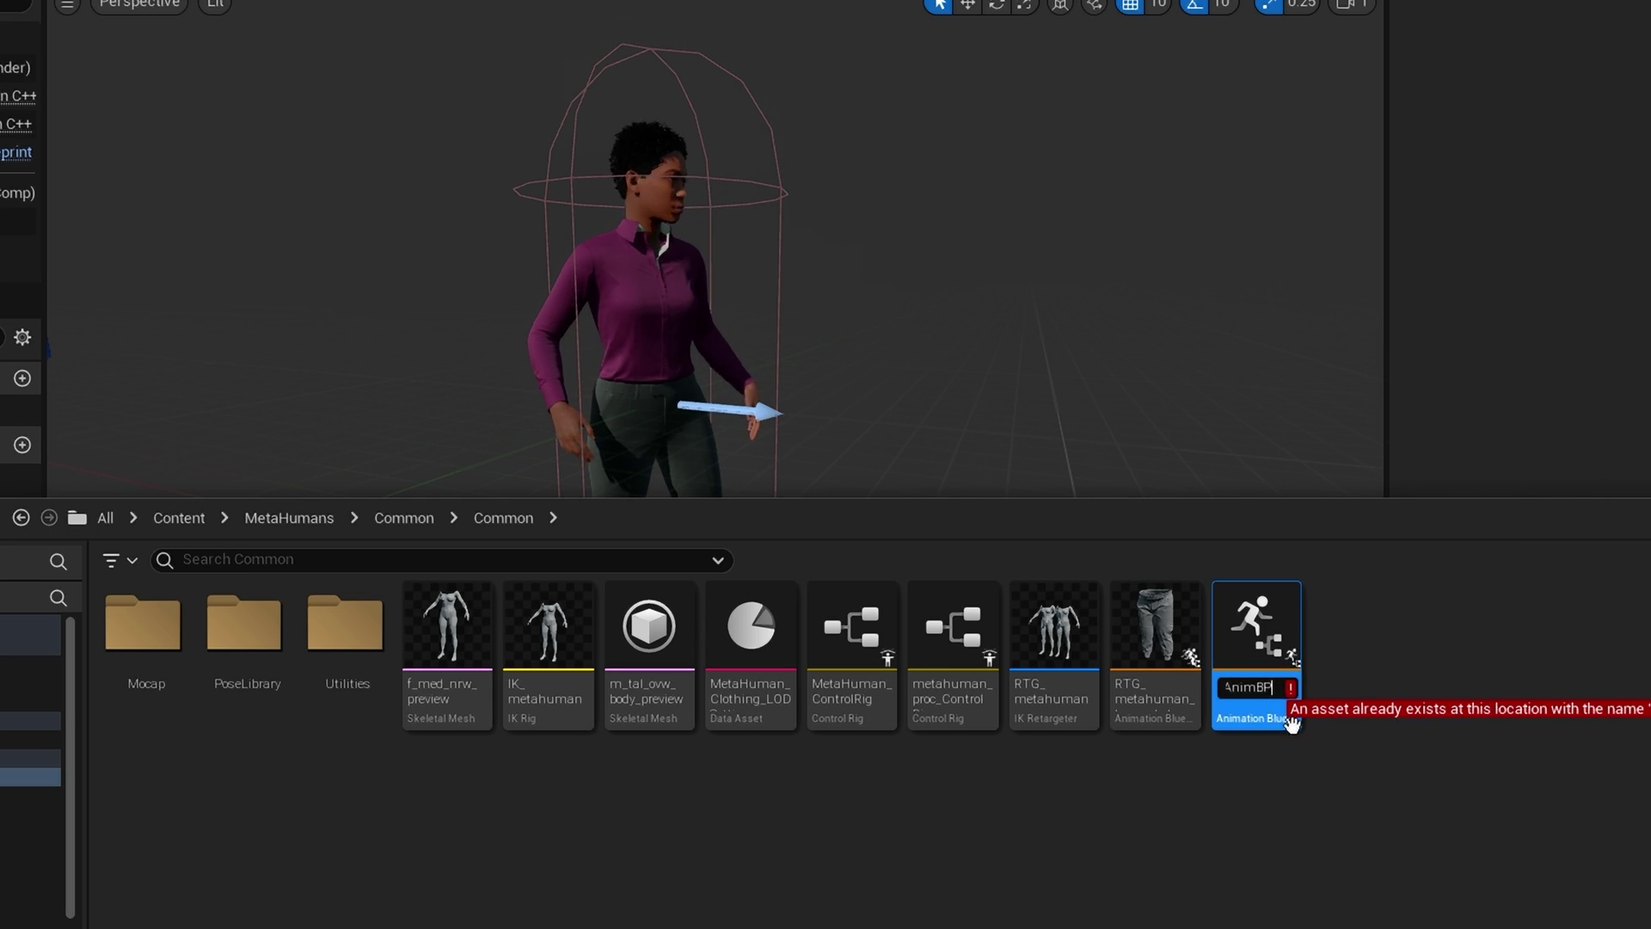
text(V2)
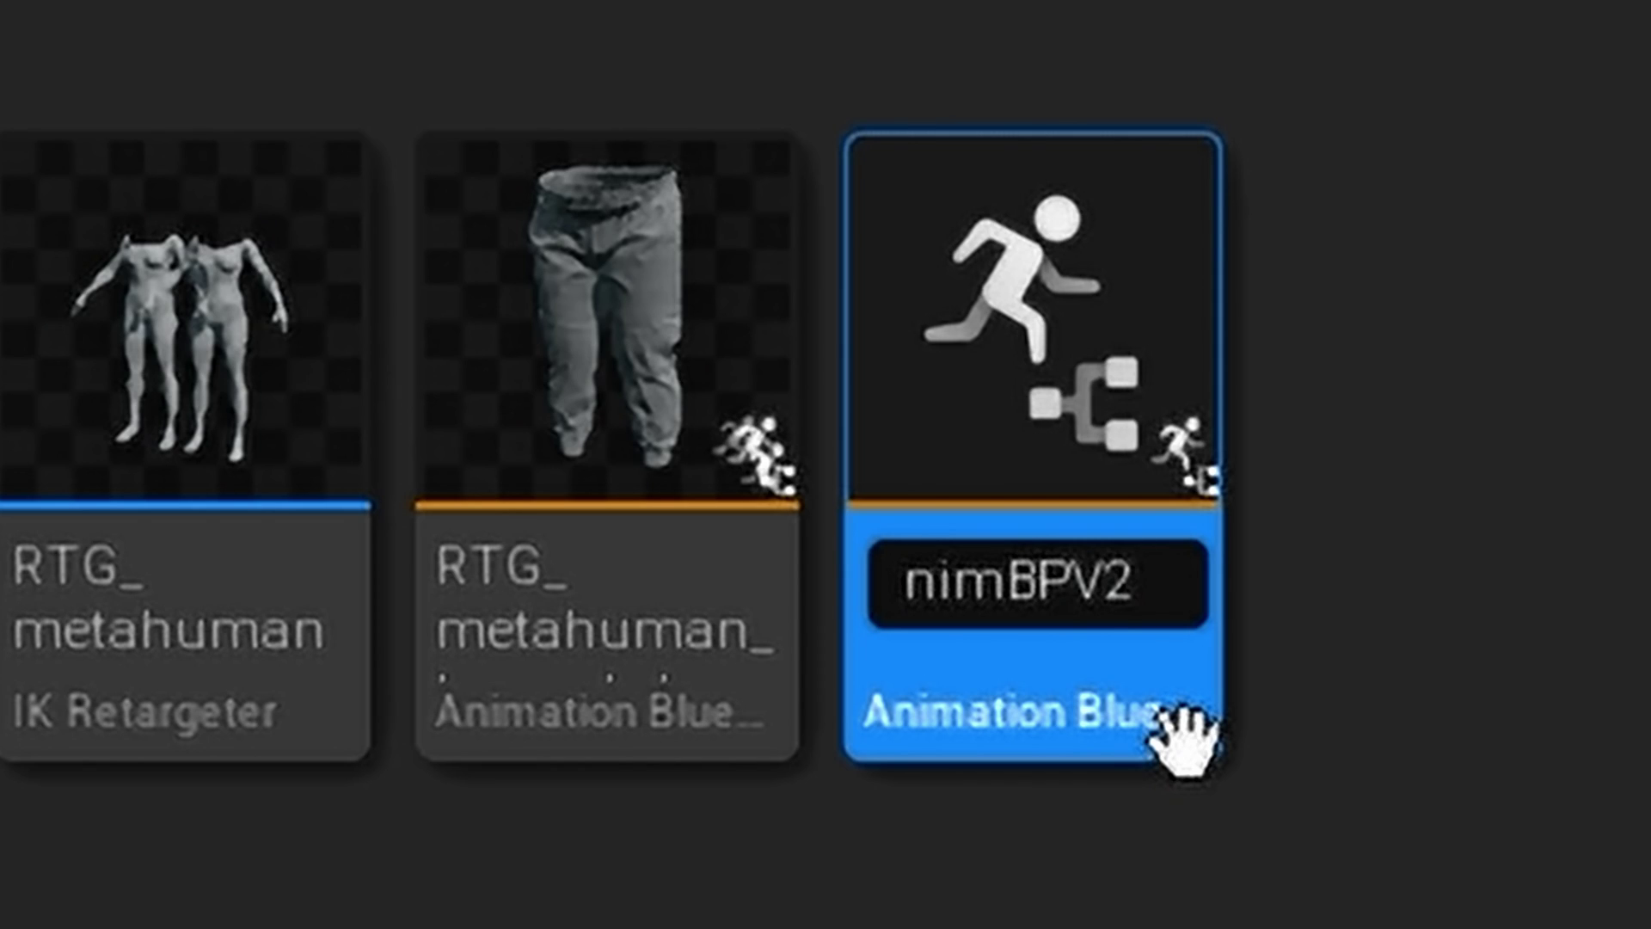
- Rename the duplicated animation blueprint as RTG_UE5_MH
key(ctrl+a)
key(ctrl+v)
key(BackSpace)
key(BackSpace)
key(BackSpace)
key(BackSpace)
key(BackSpace)
key(BackSpace)
key(BackSpace)
key(BackSpace)
key(BackSpace)
key(BackSpace)
key(BackSpace)
key(BackSpace)
key(BackSpace)
key(BackSpace)
key(BackSpace)
key(BackSpace)
key(BackSpace)
key(BackSpace)
key(BackSpace)
key(BackSpace)
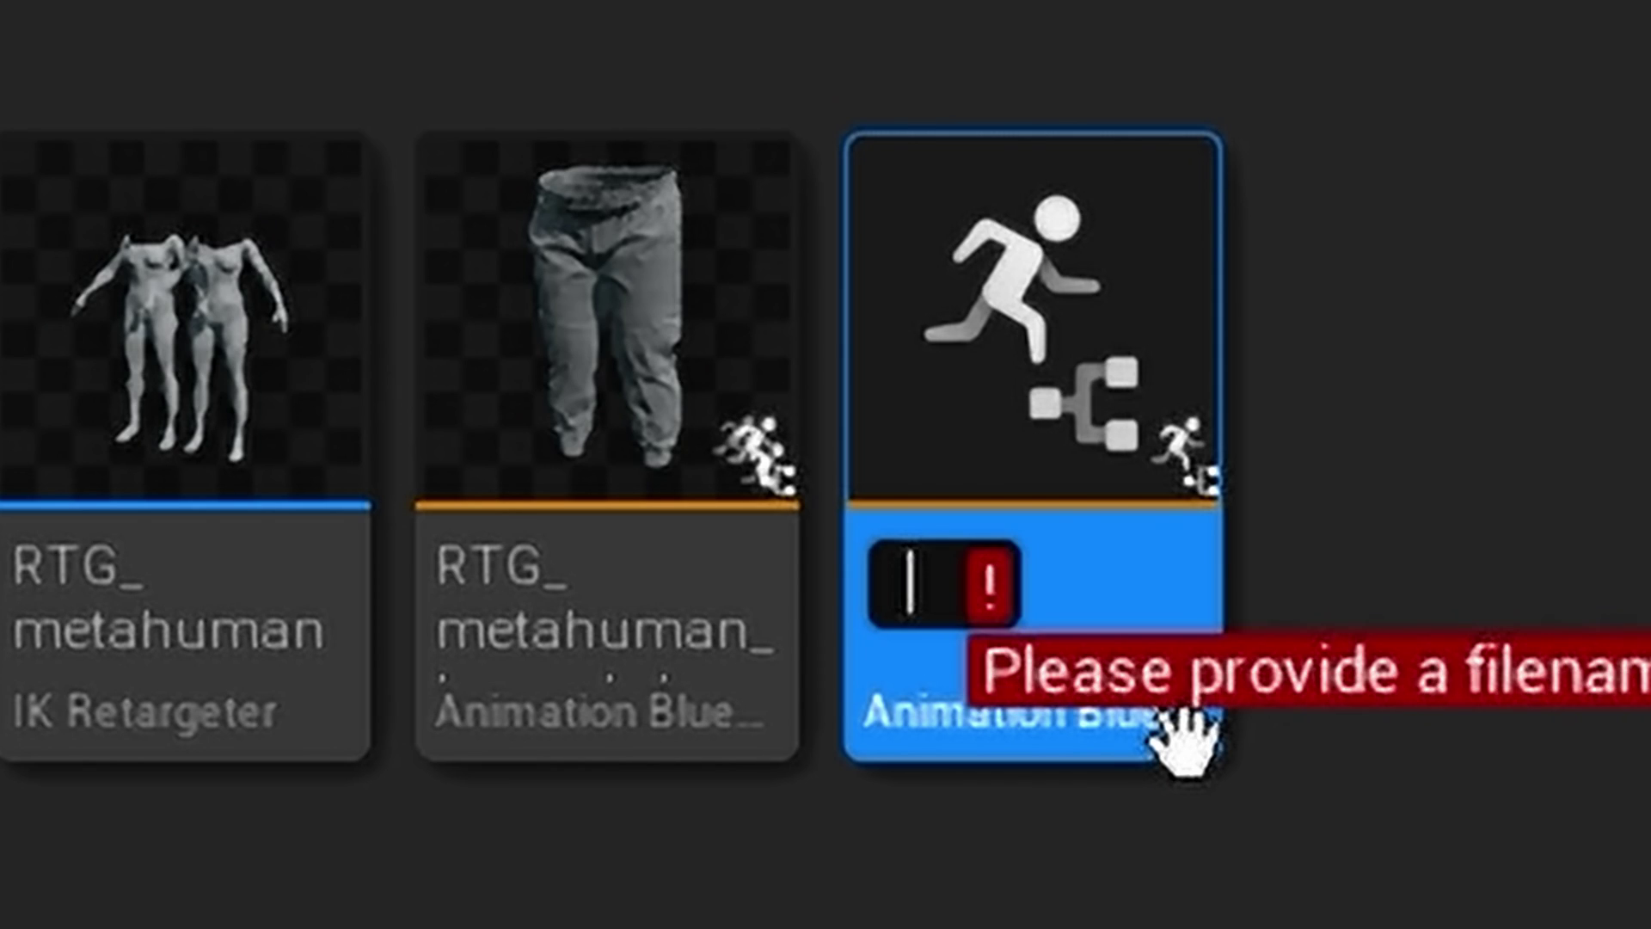
text(RT)
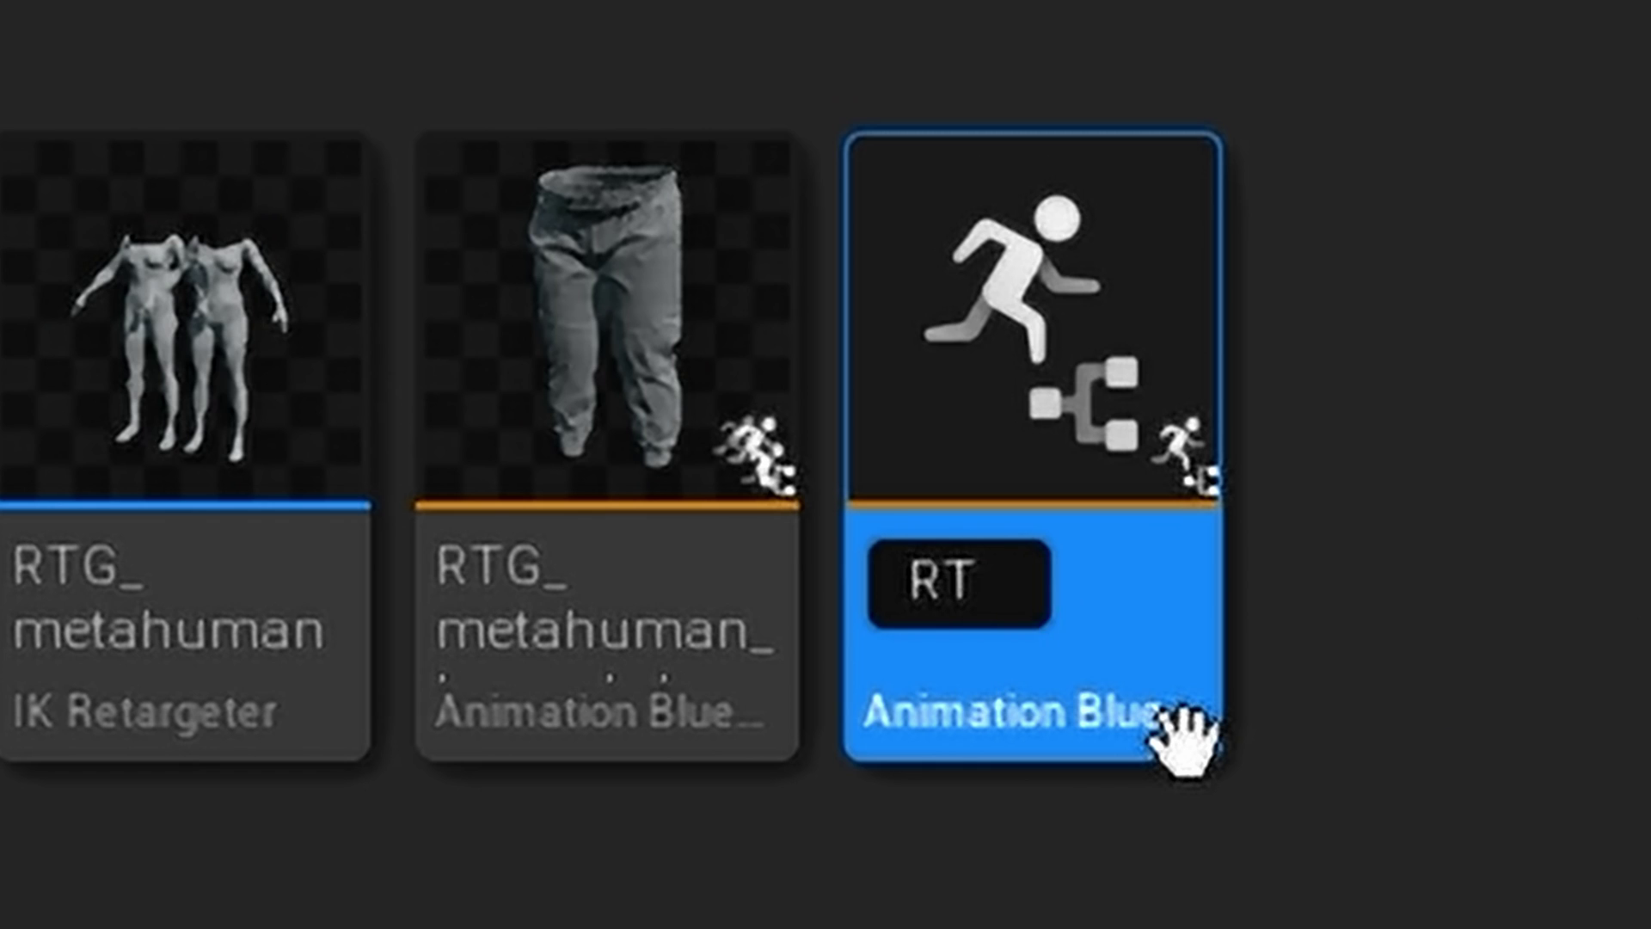
text(G_UE5)
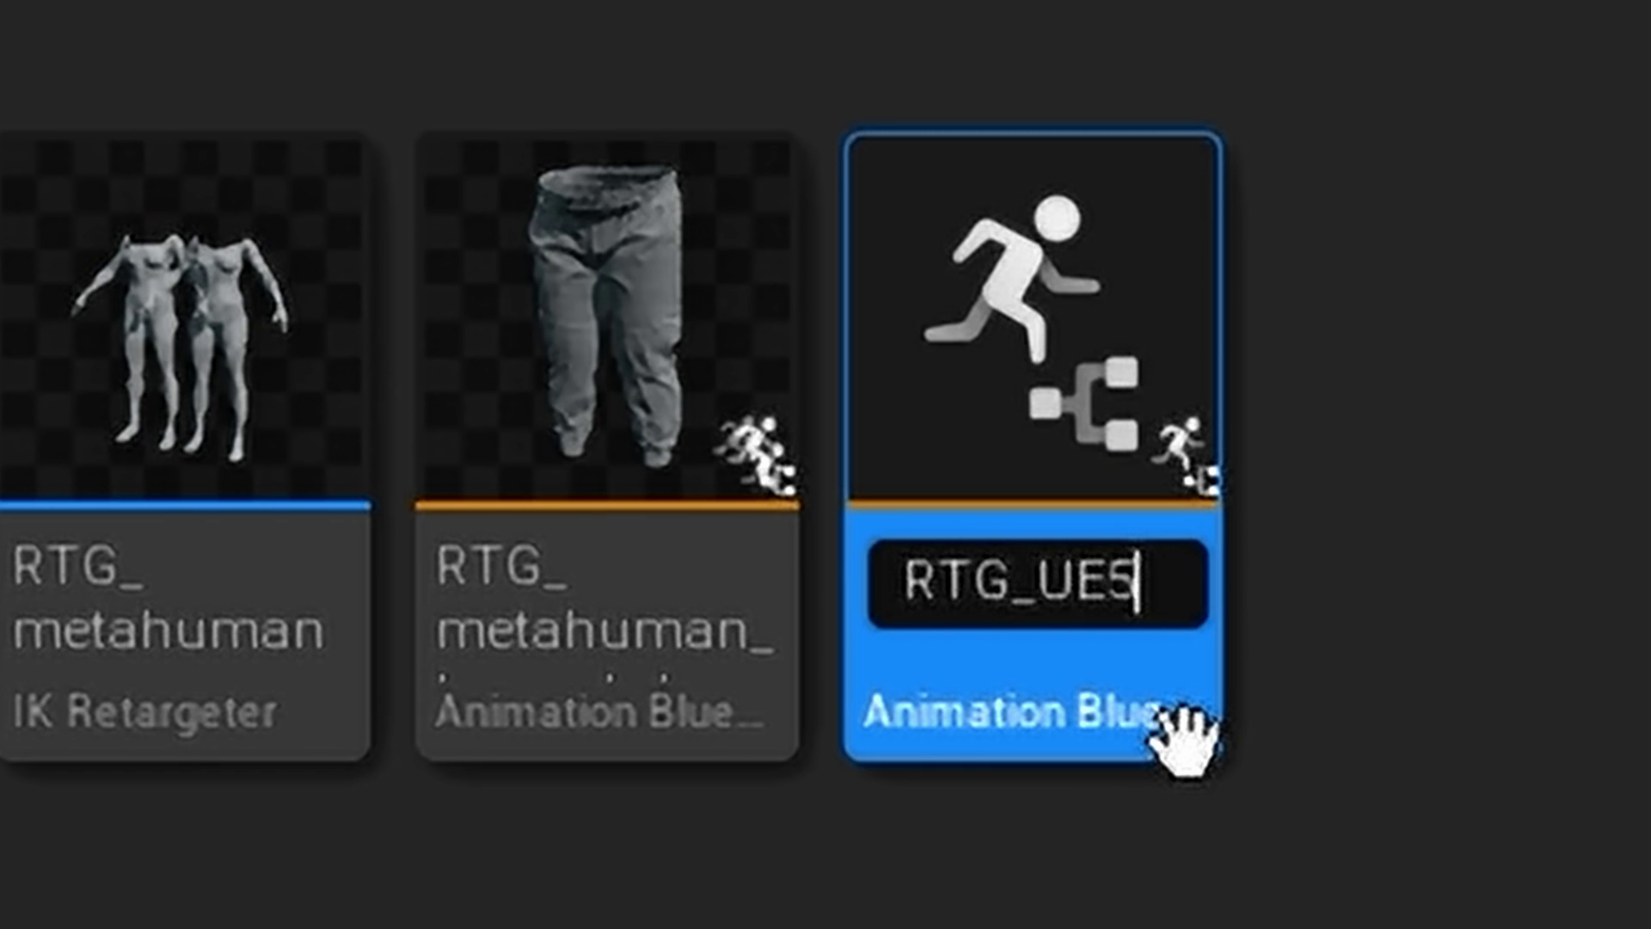
text(_MH)
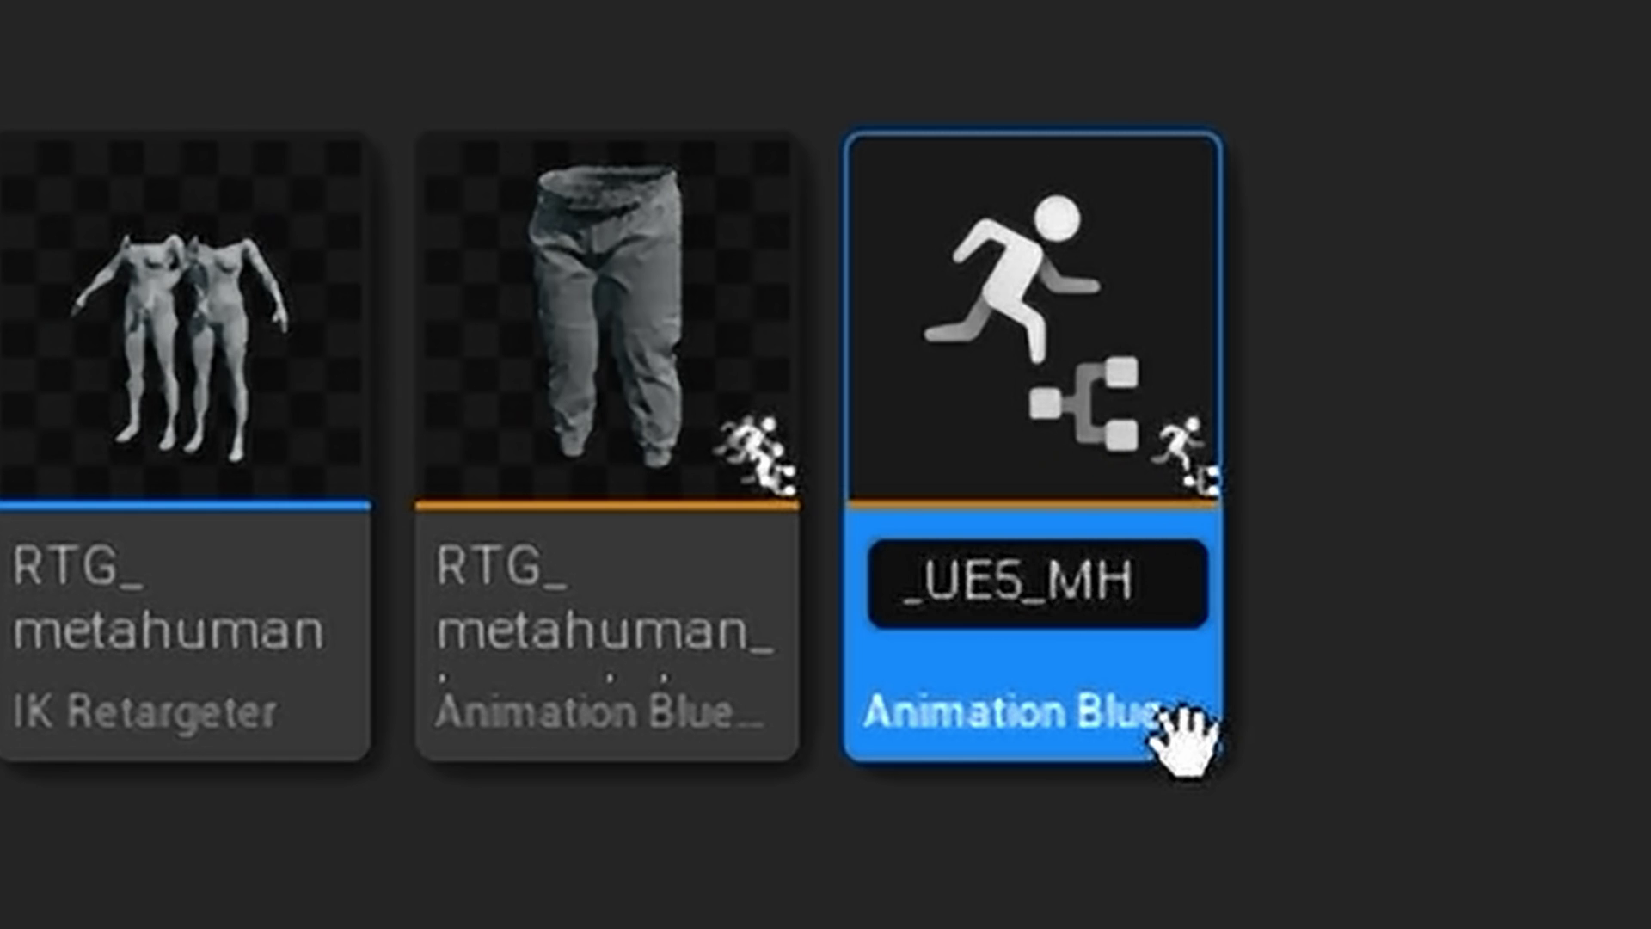
key(Return)
- Create an IK Retargeter asset named IKR_UE5_MH in the MetaHumans/Common/Common folder
right_click(1273, 722)
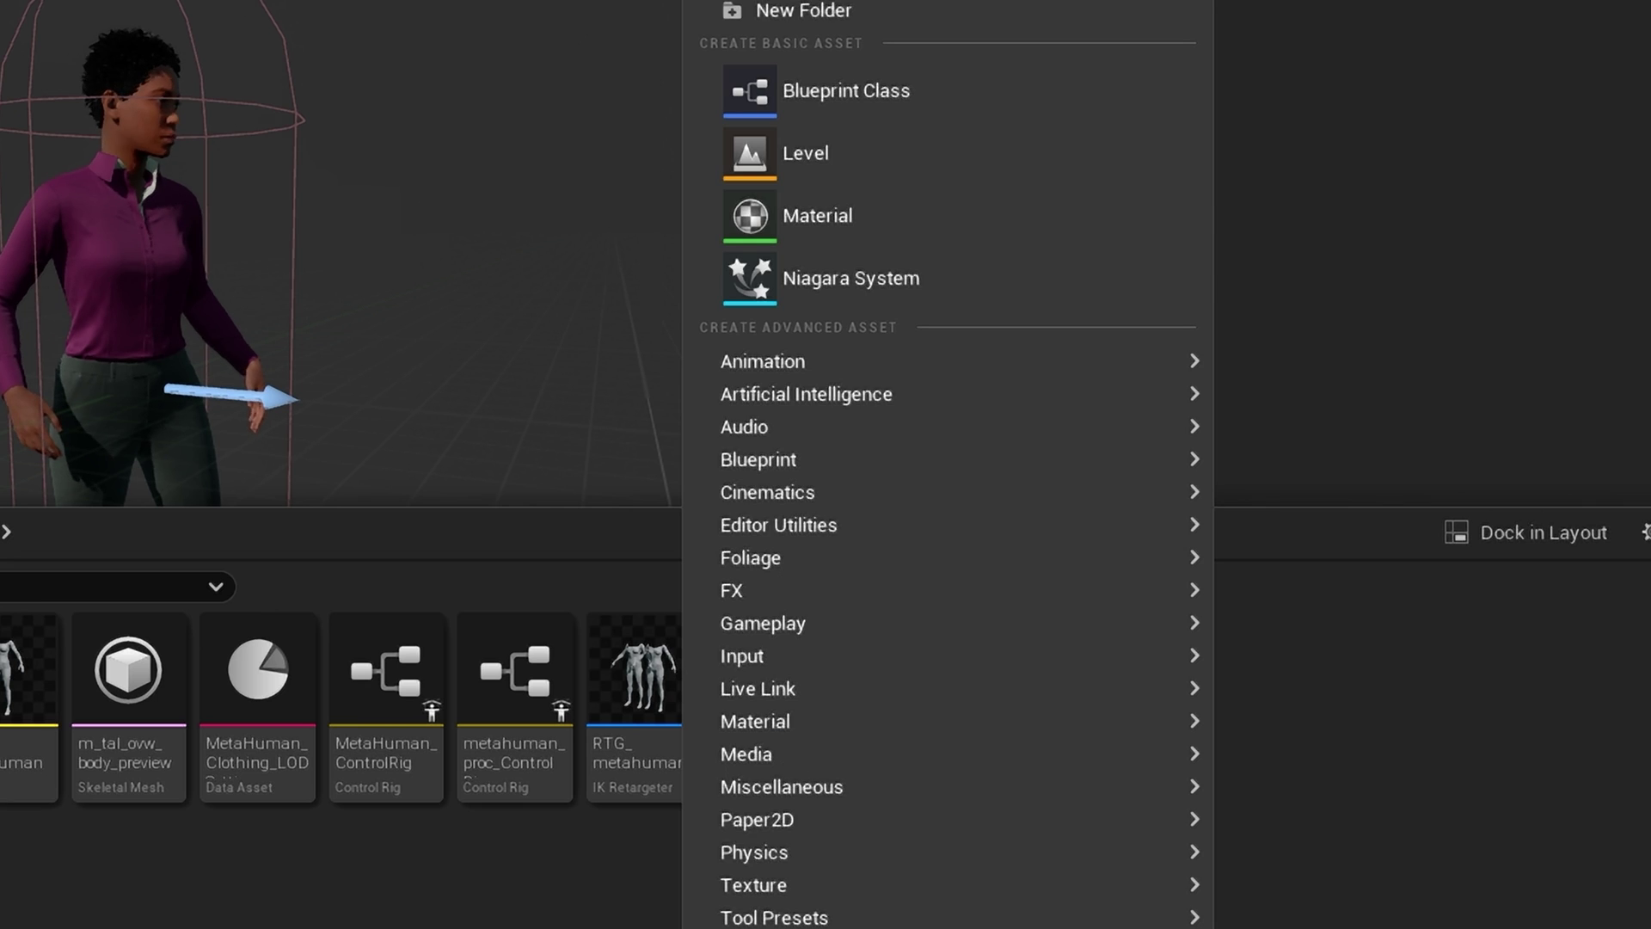
mouse_move(1022, 359)
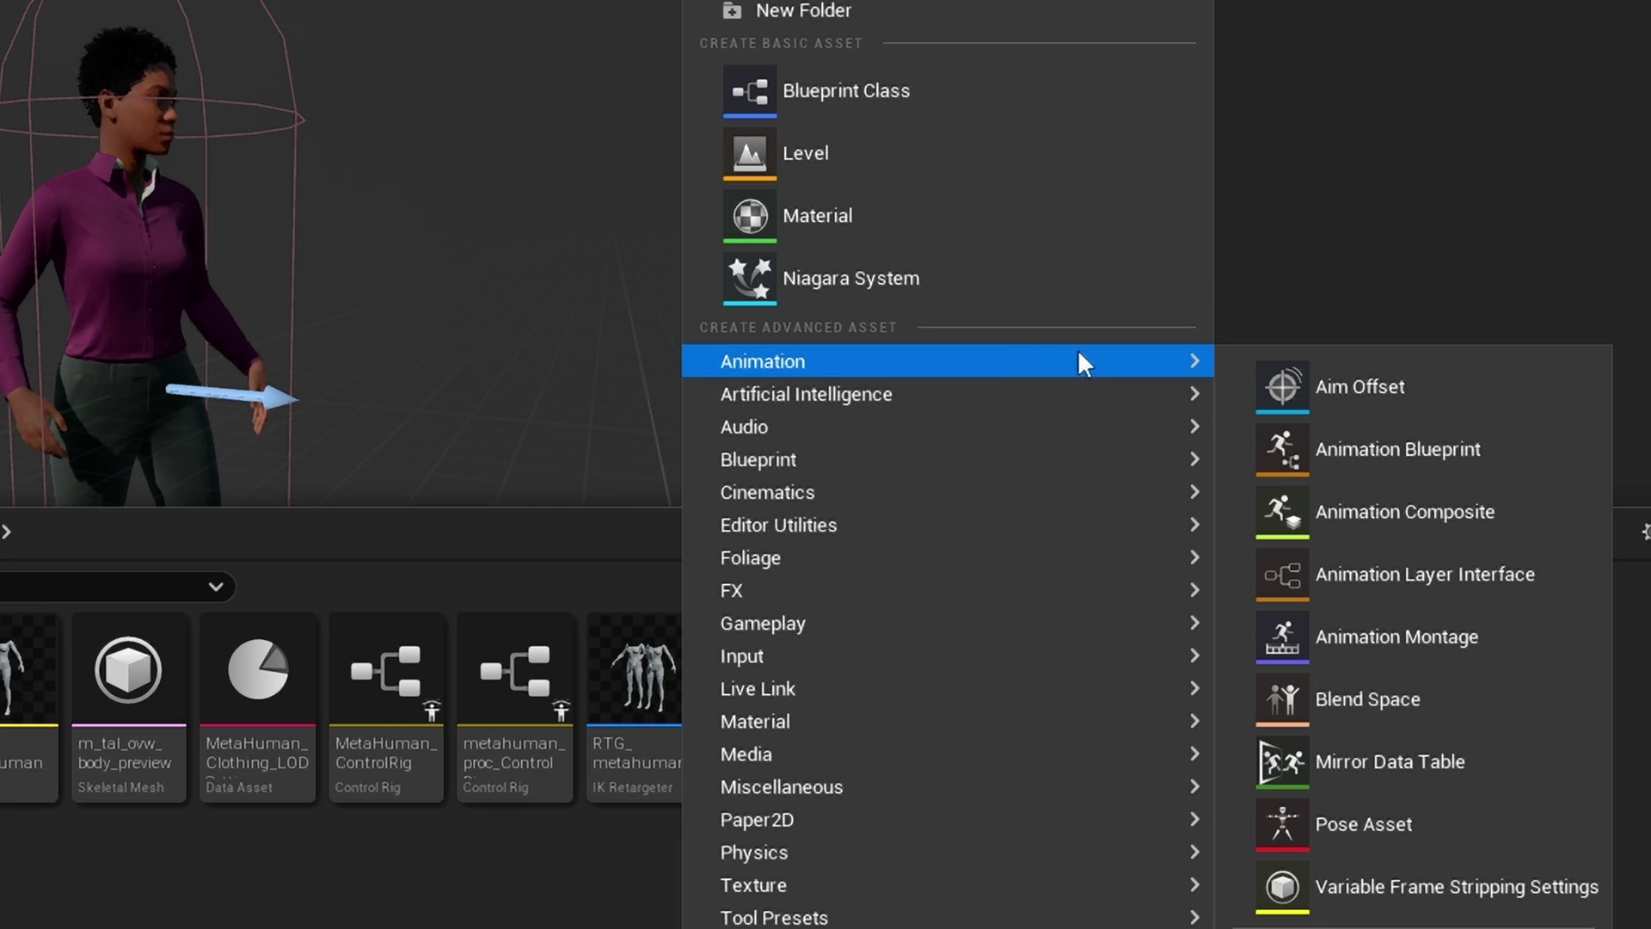
mouse_move(1409, 928)
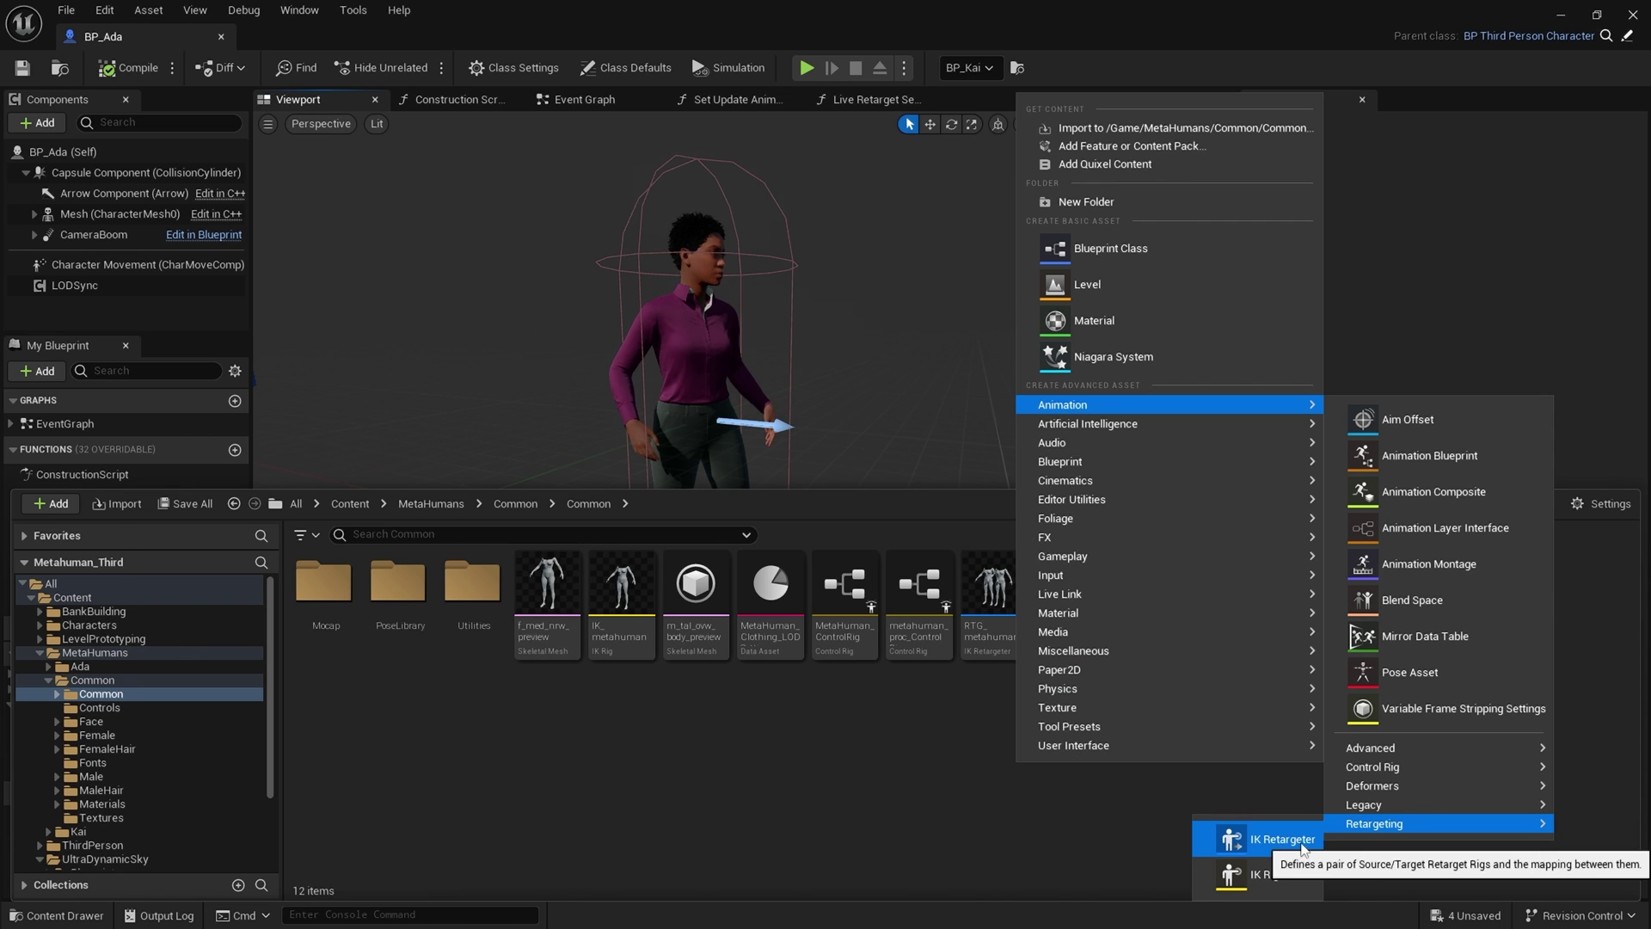
click(1281, 838)
key(BackSpace)
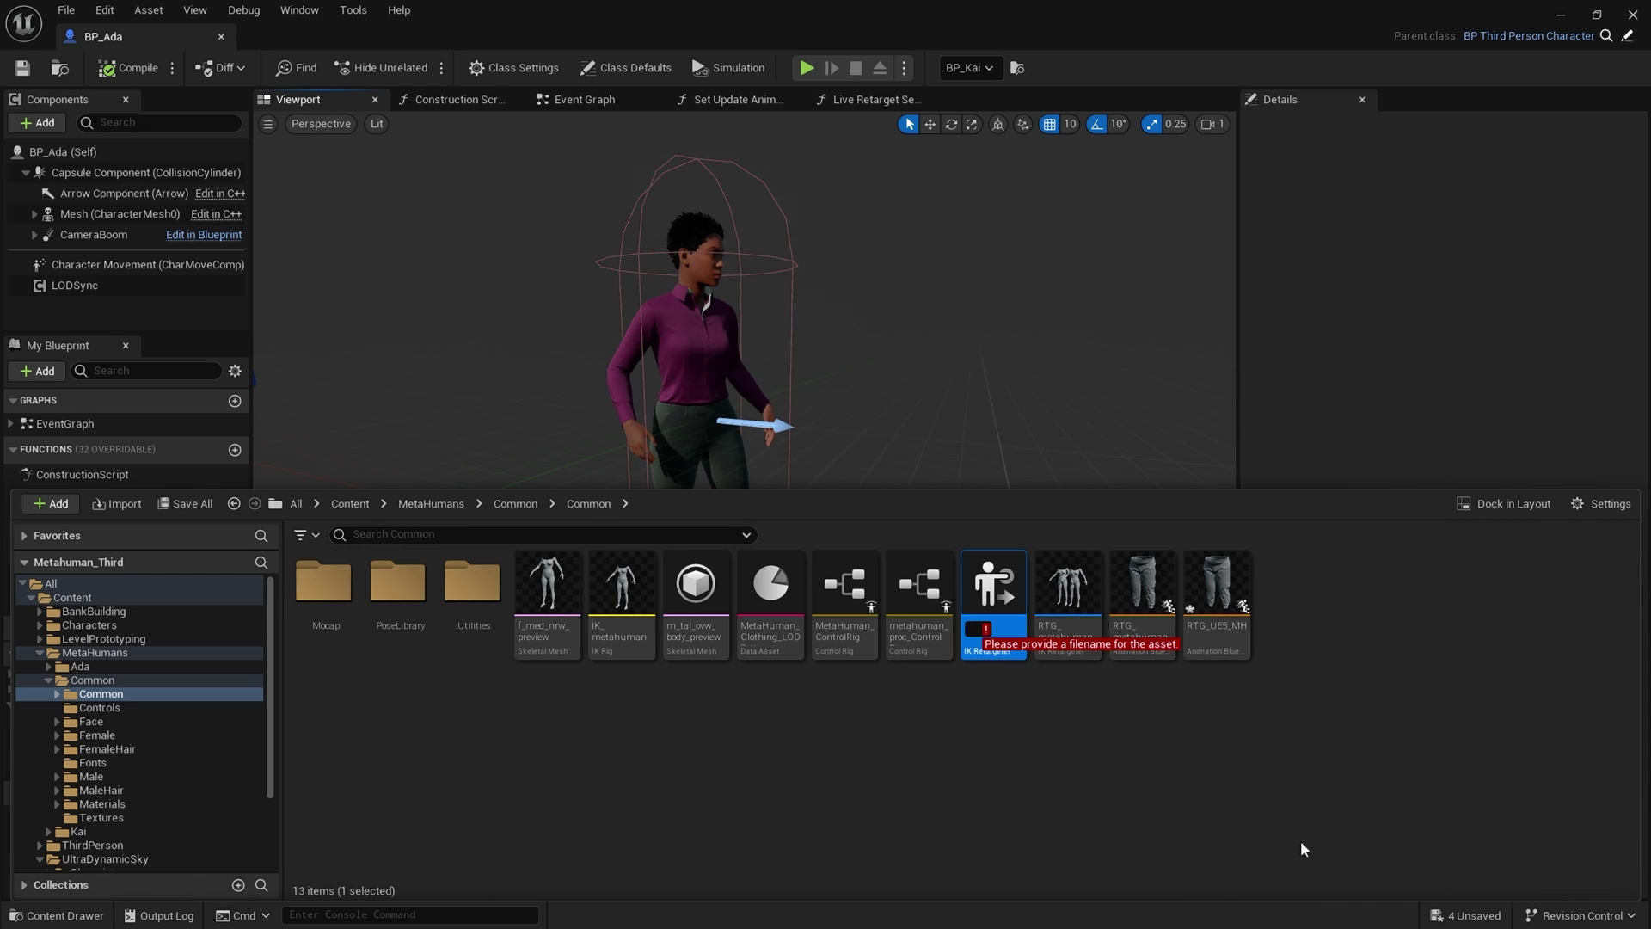
text(UE5_MH)
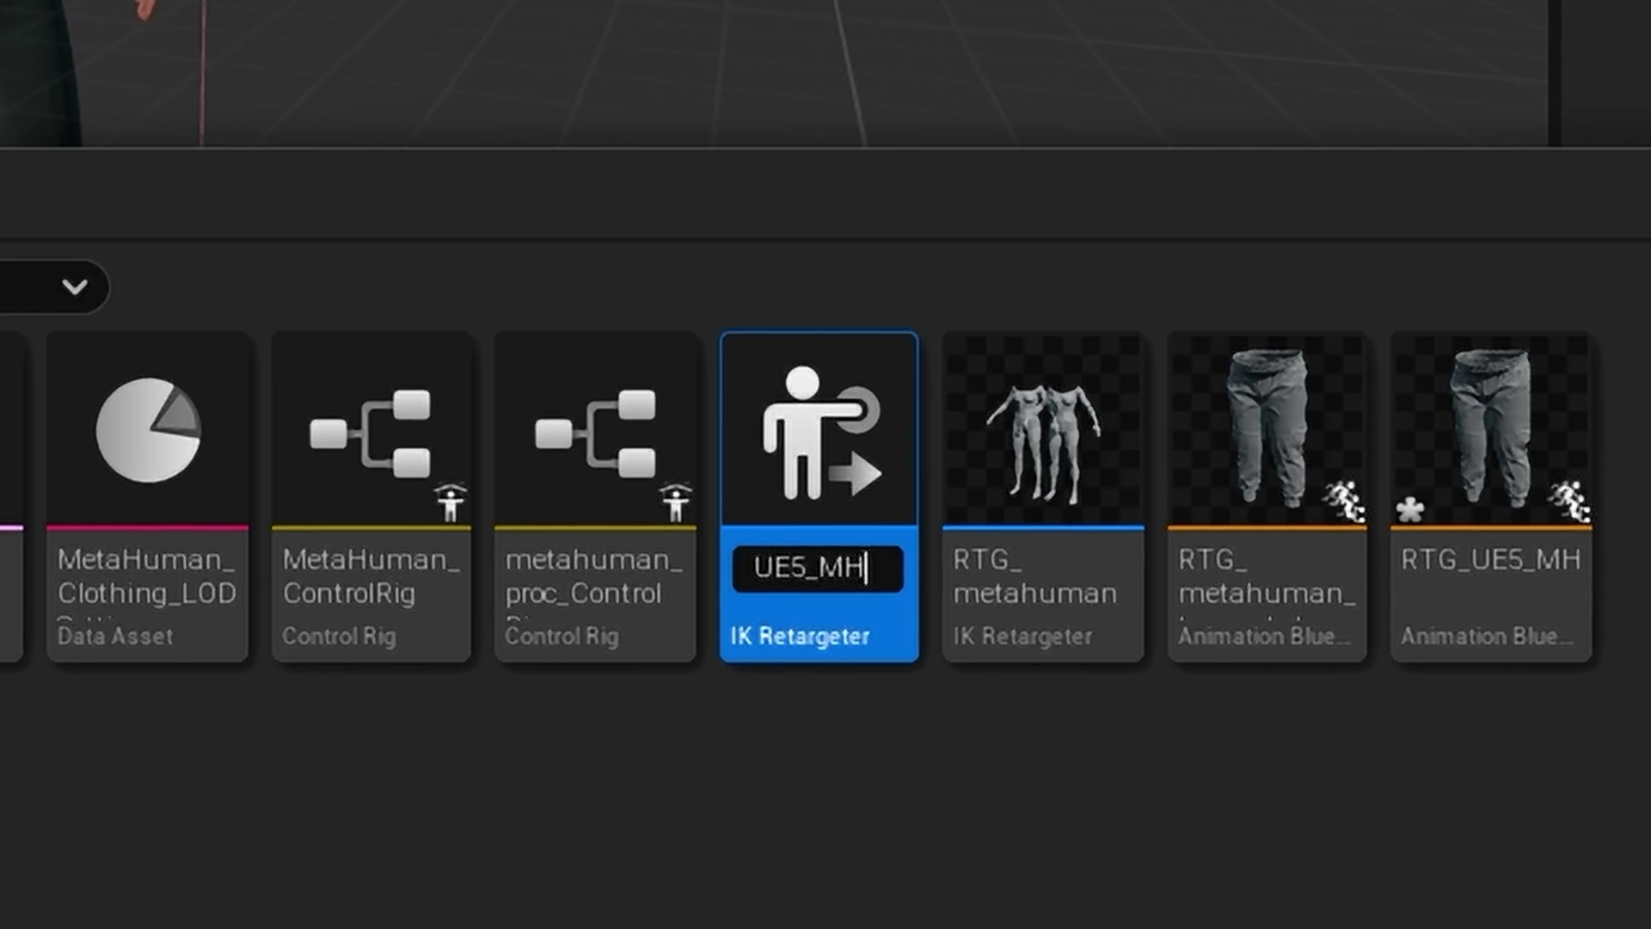
click(754, 568)
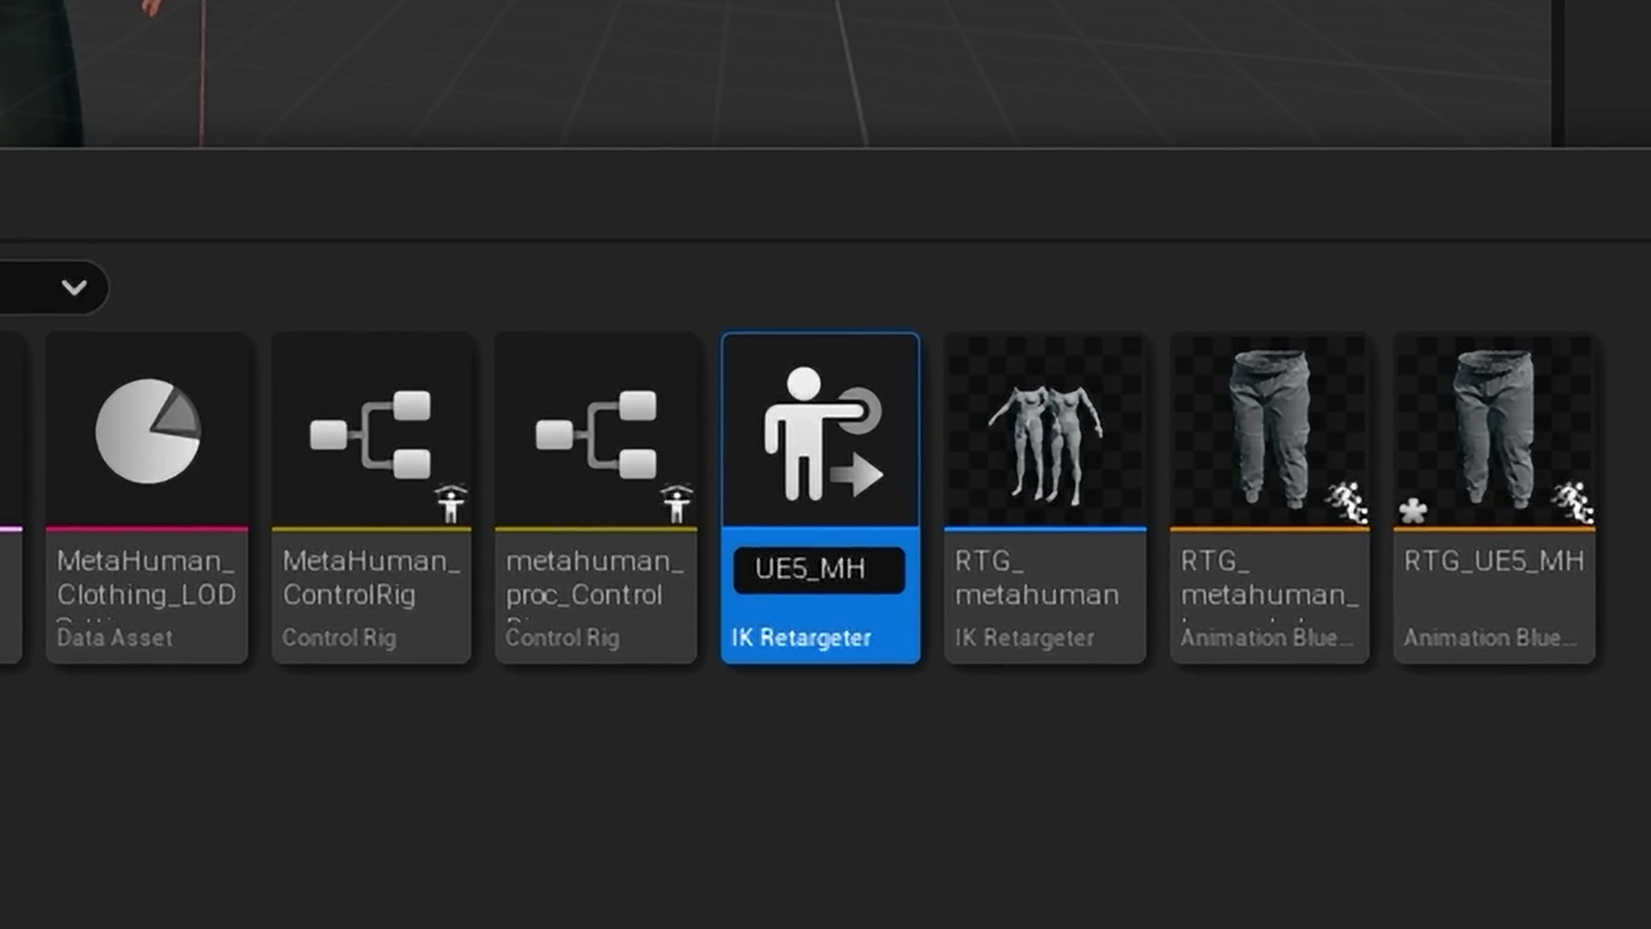
text(IKR_)
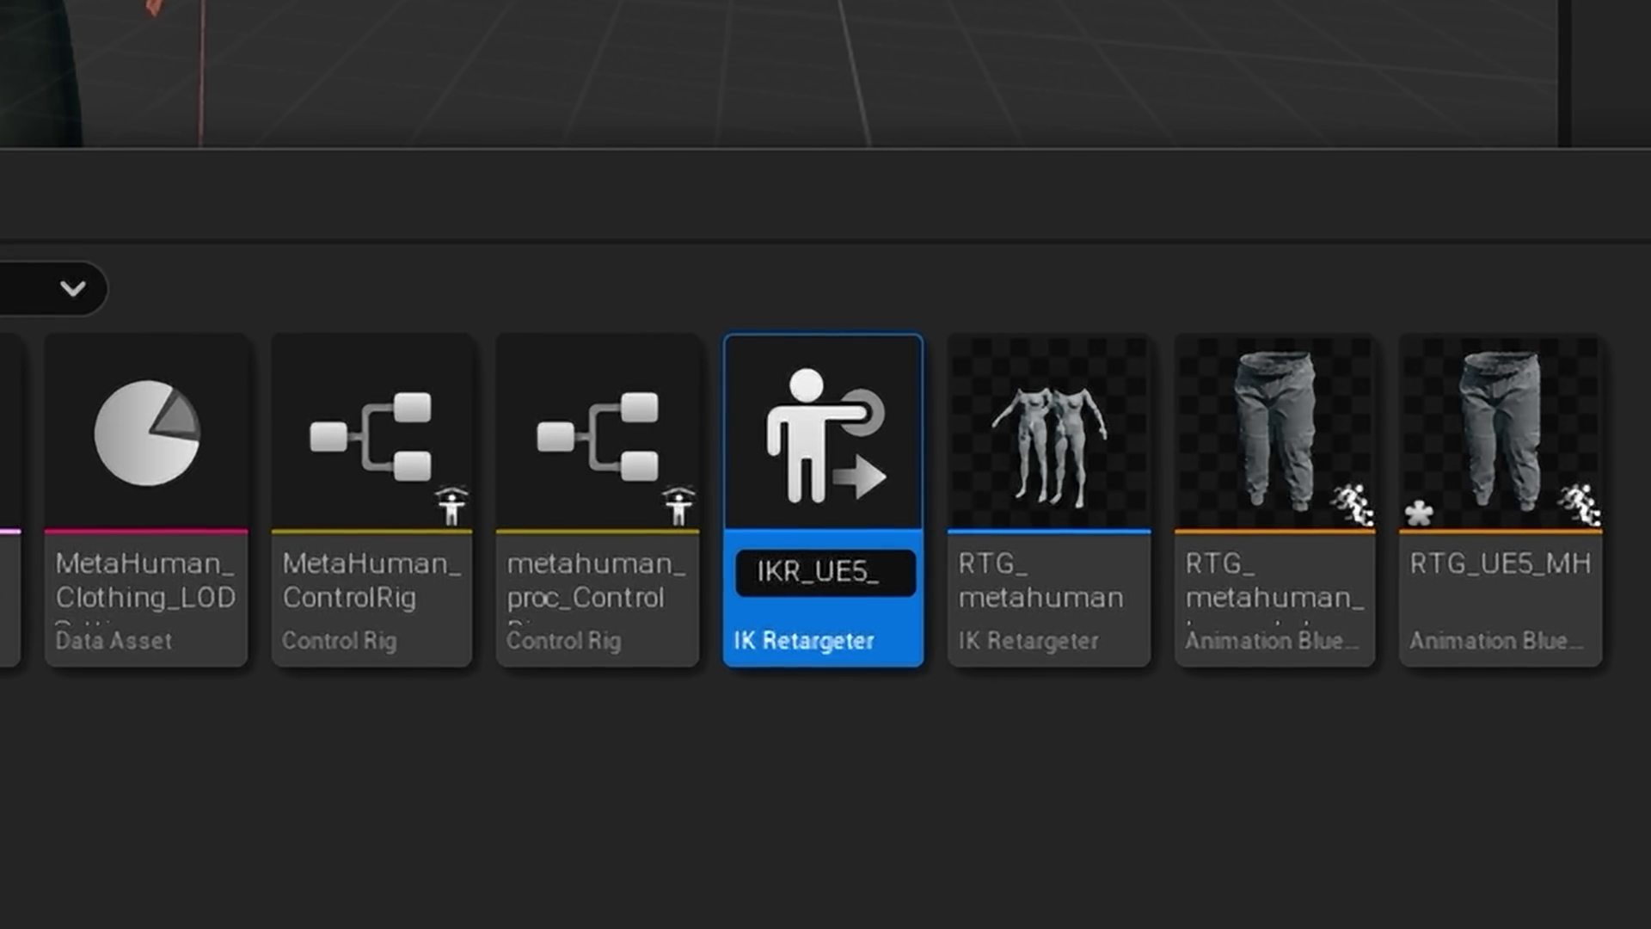
key(Return)
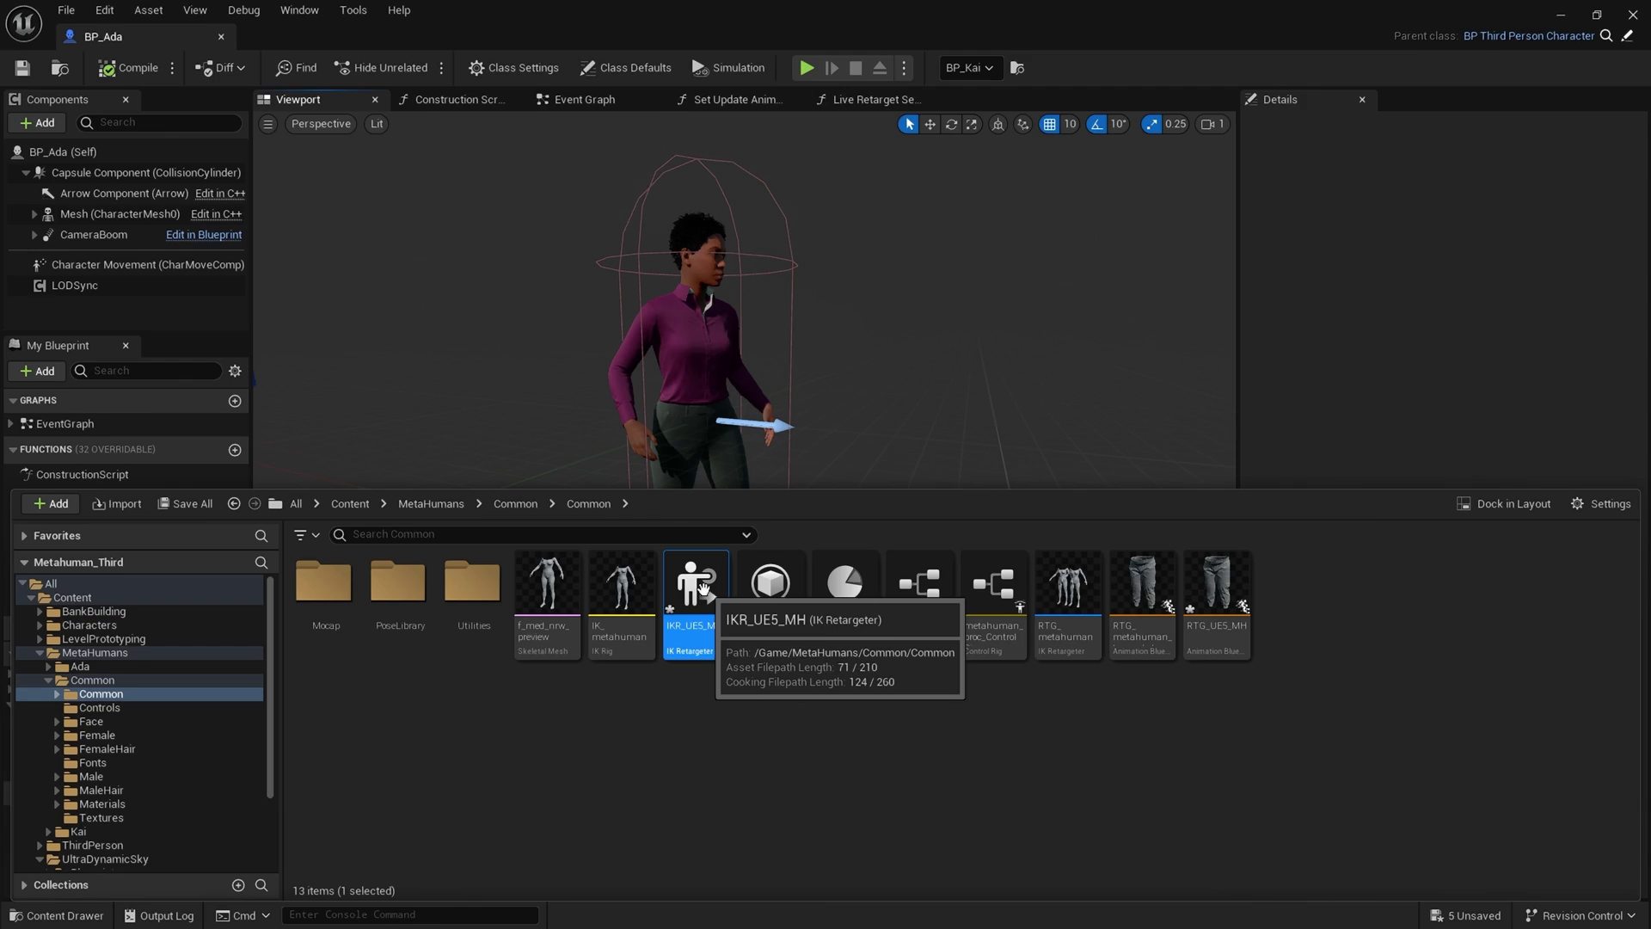
- Open IKR_UE5_MH and set its Source IKRig Asset to IK_Mannequin and its Source Preview Mesh to SKM_Quinn_Simple
double_click(799, 654)
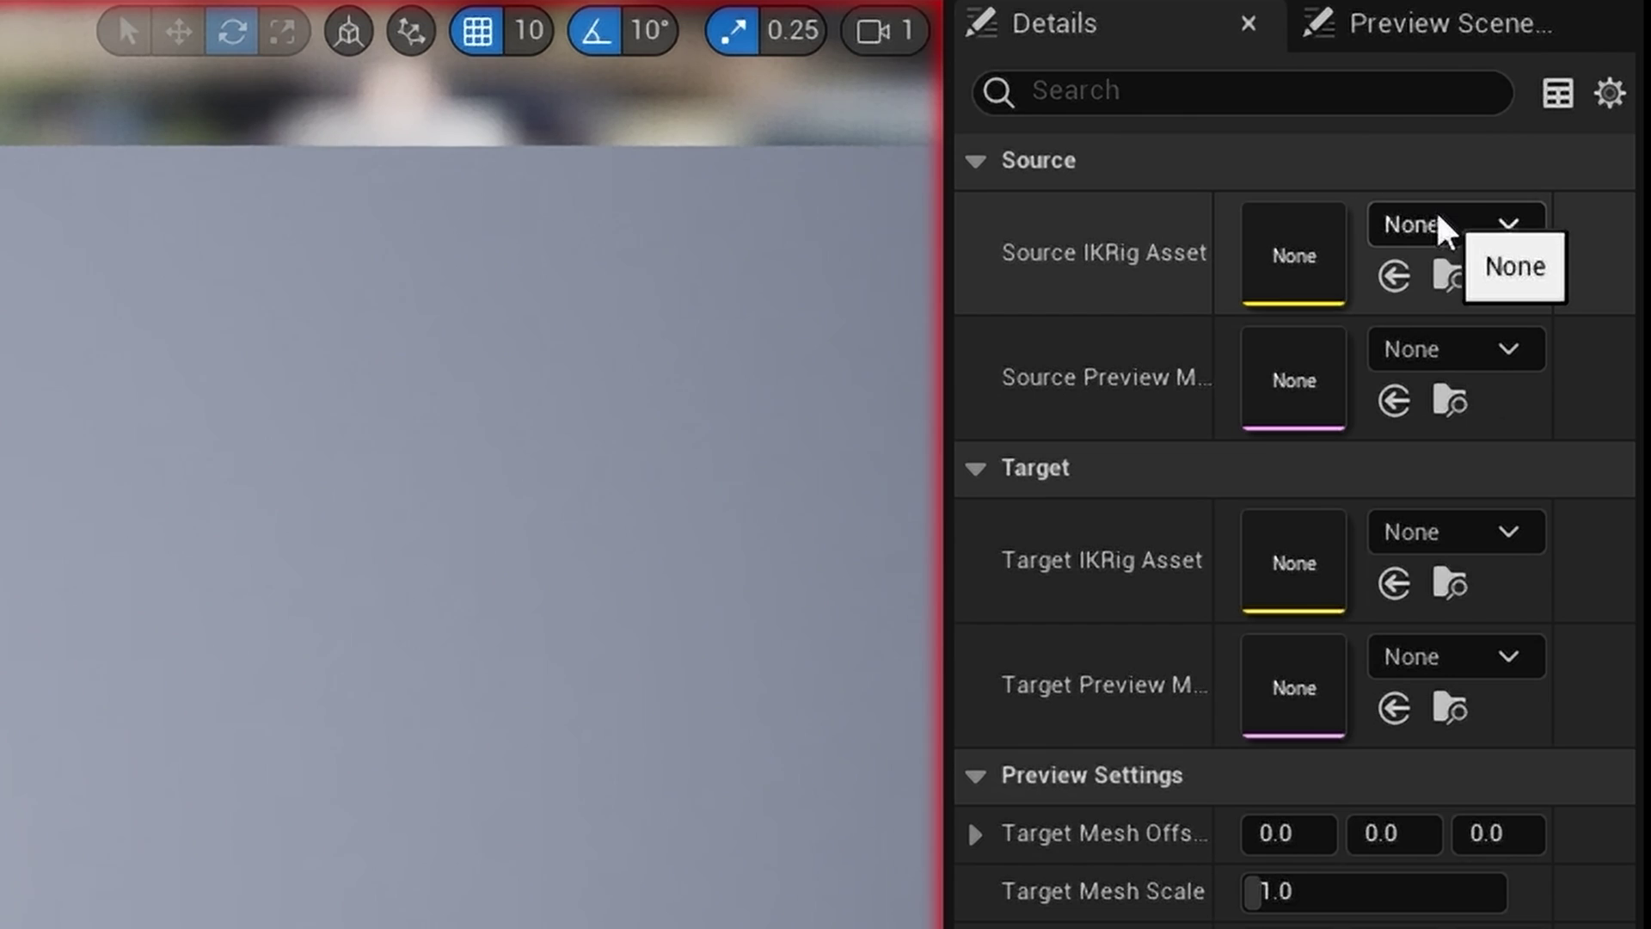
click(1442, 225)
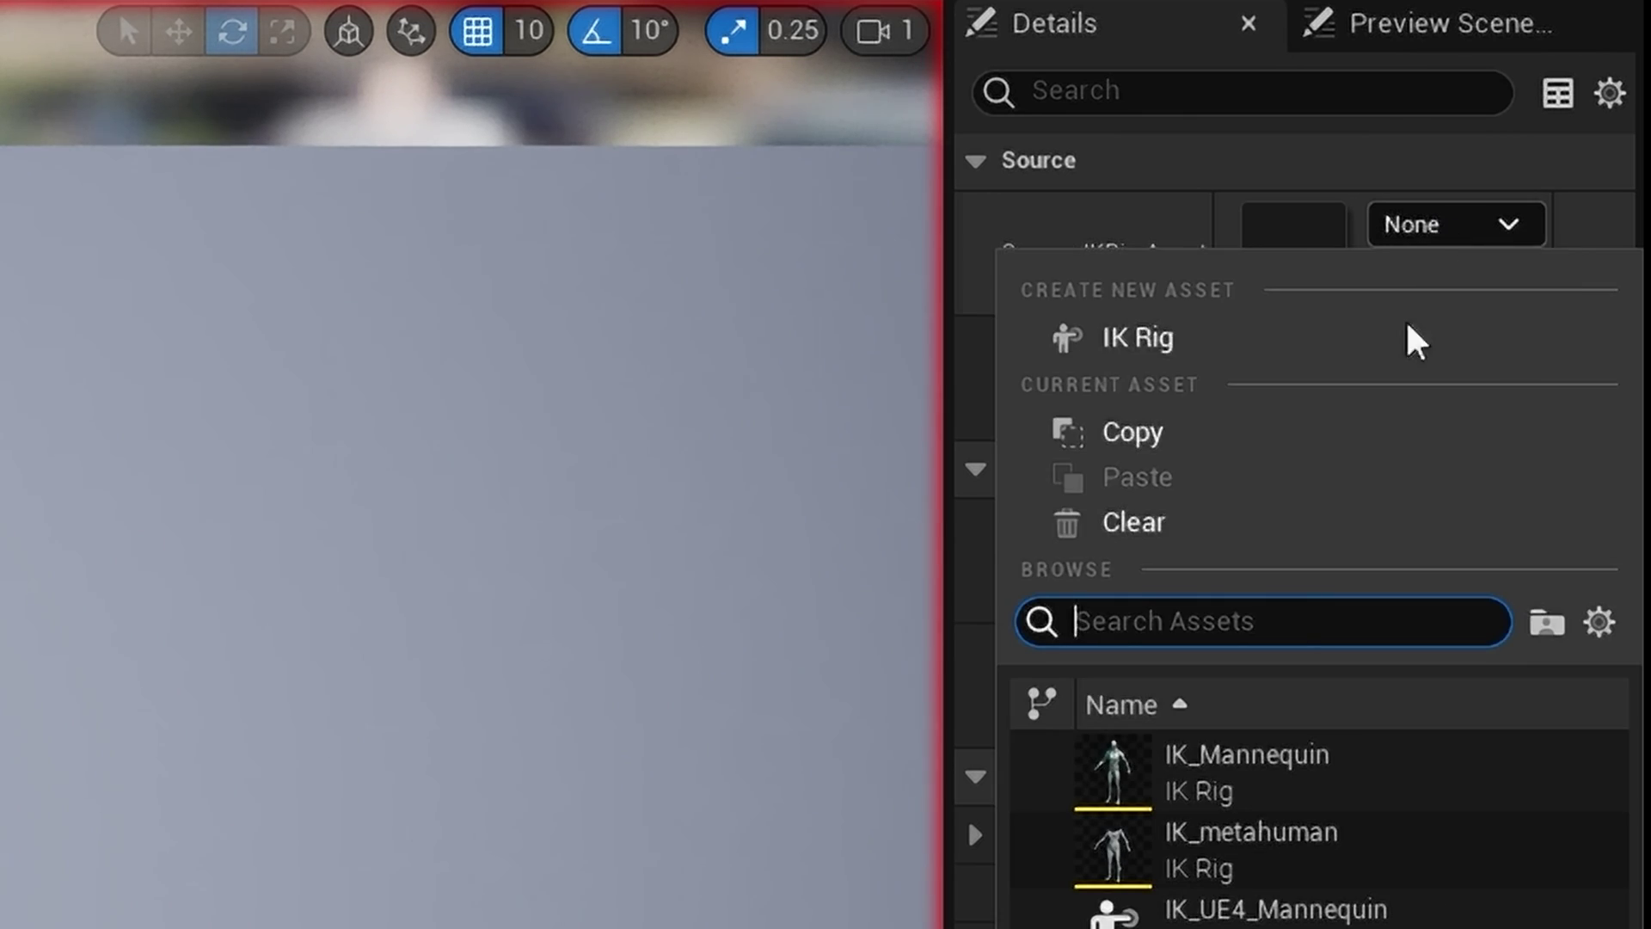
click(1253, 765)
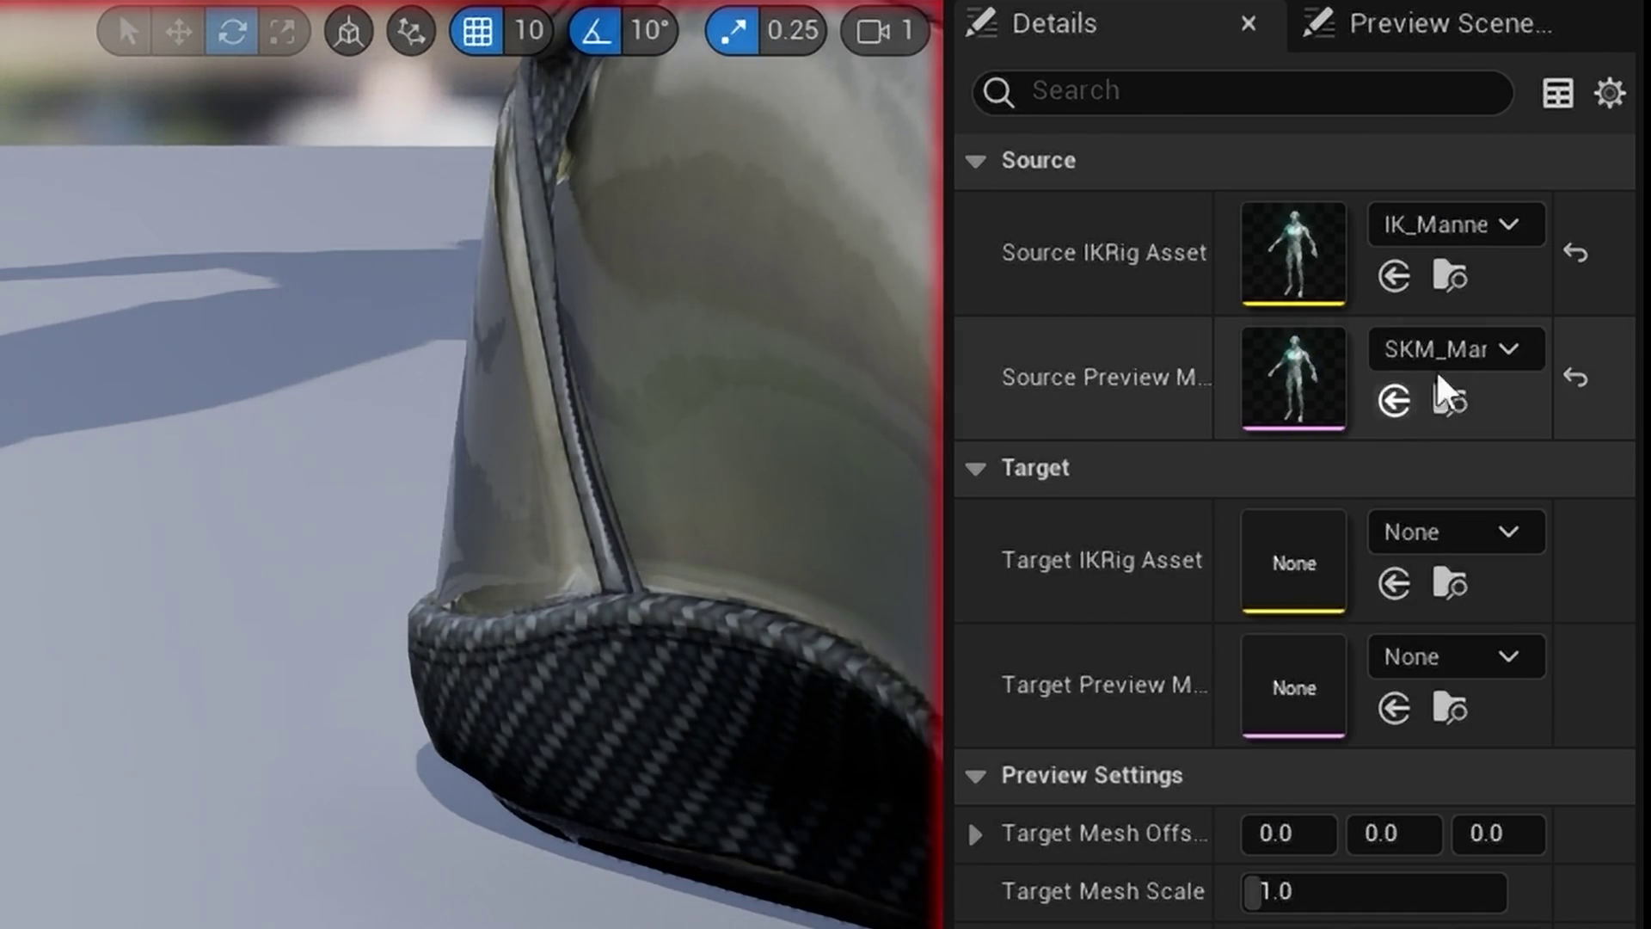
click(1451, 351)
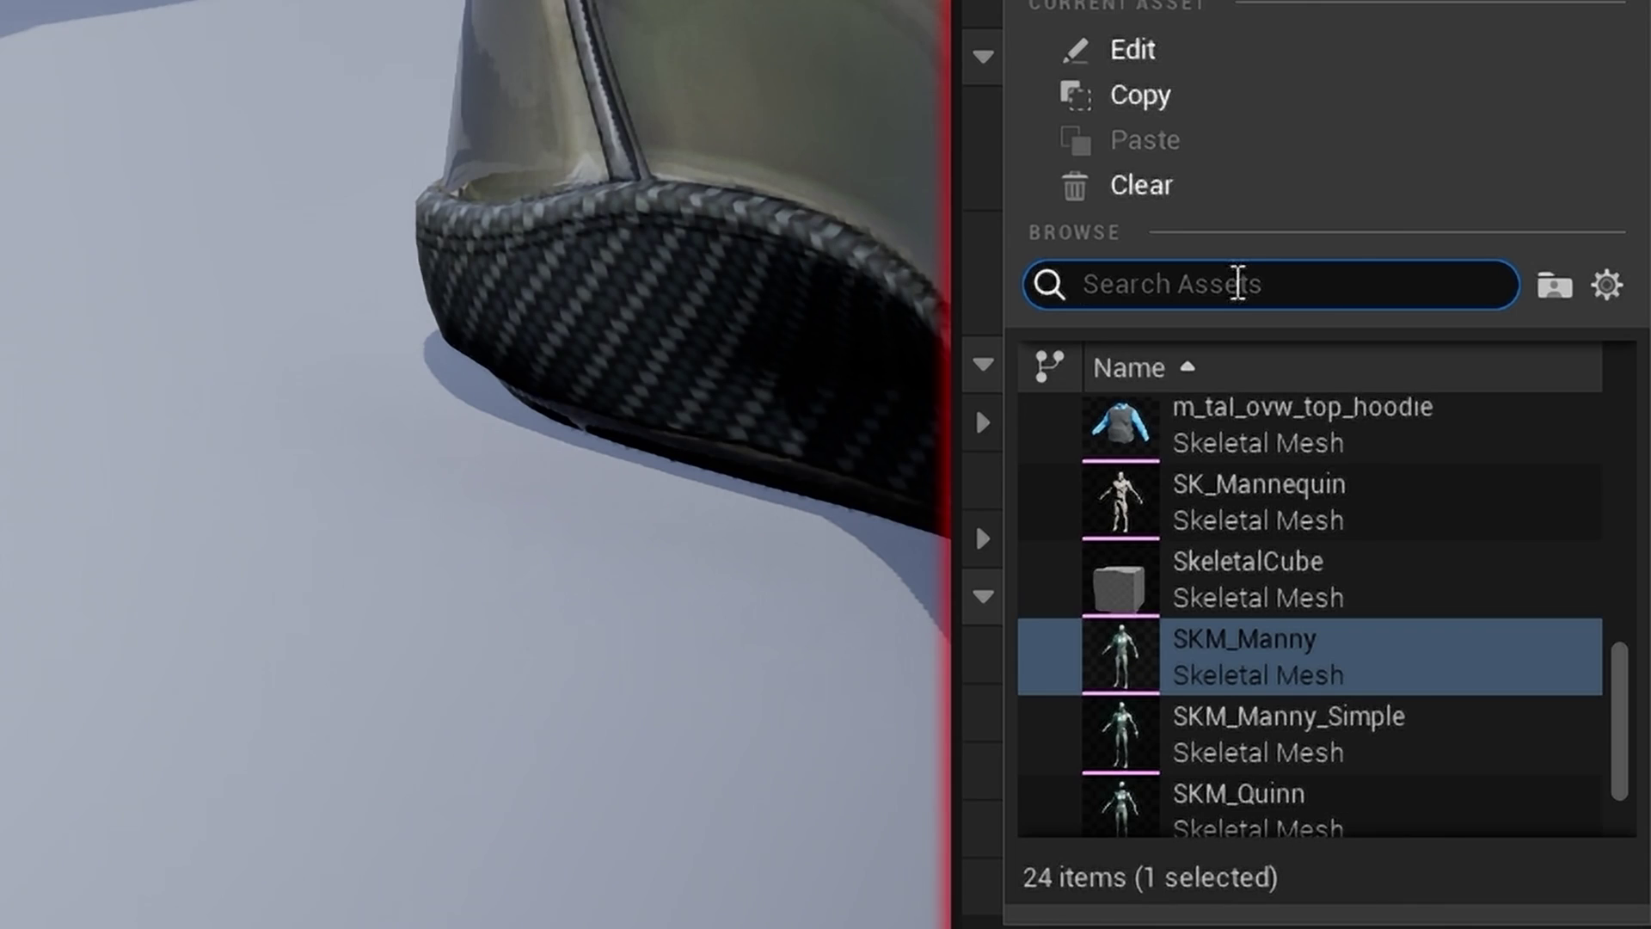
text(quin)
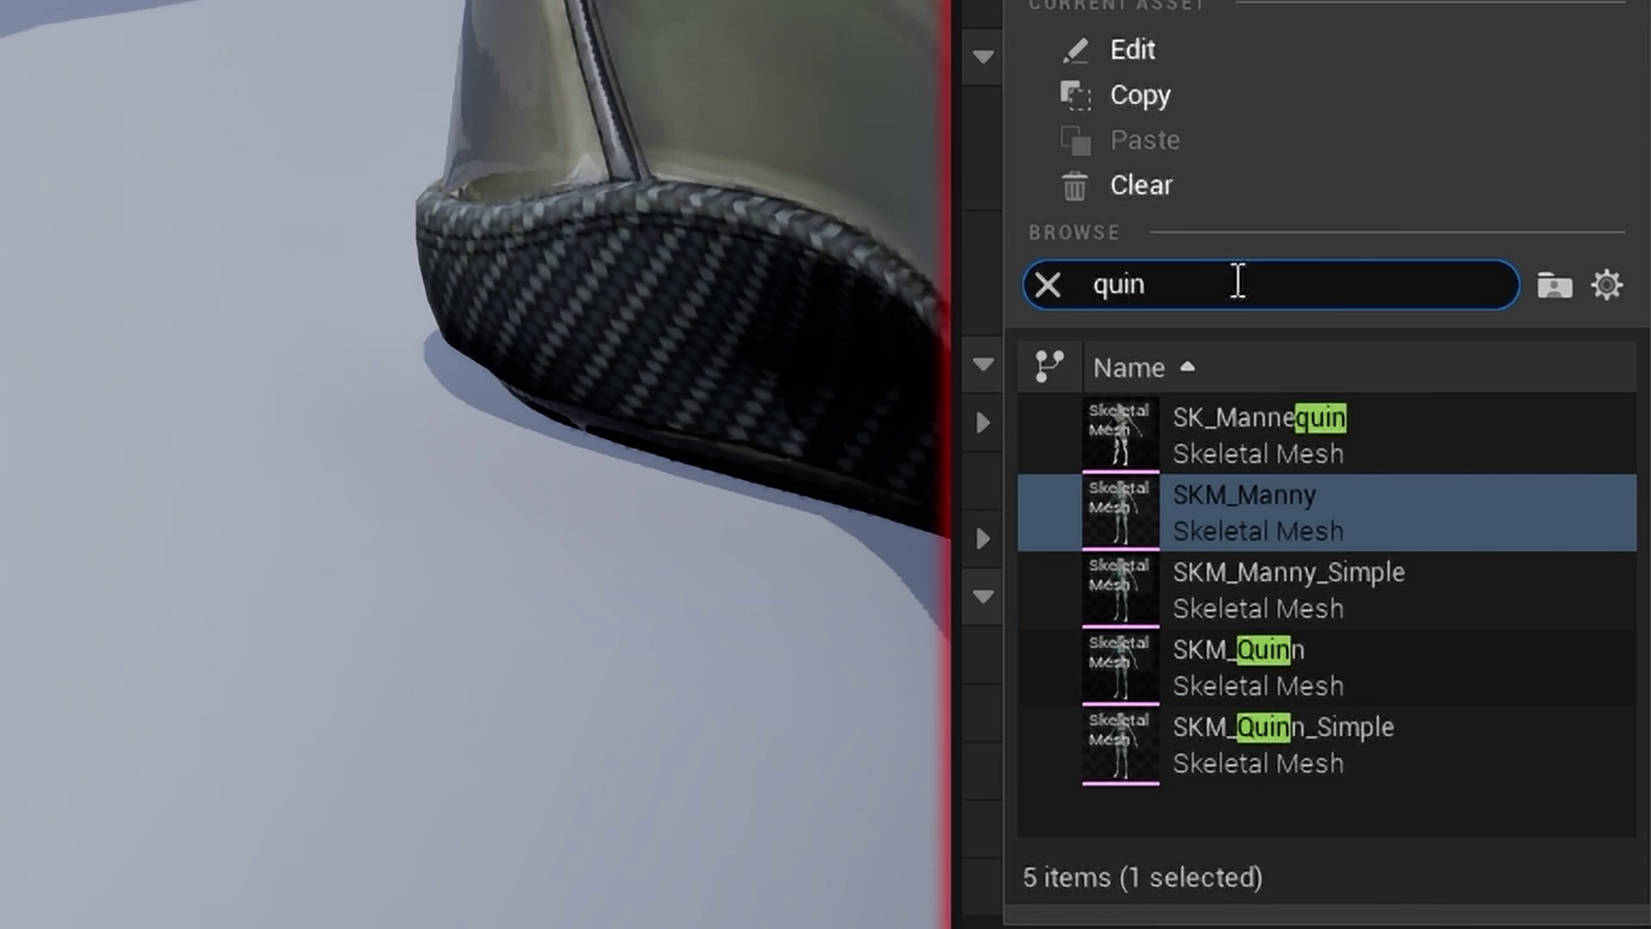
click(1324, 761)
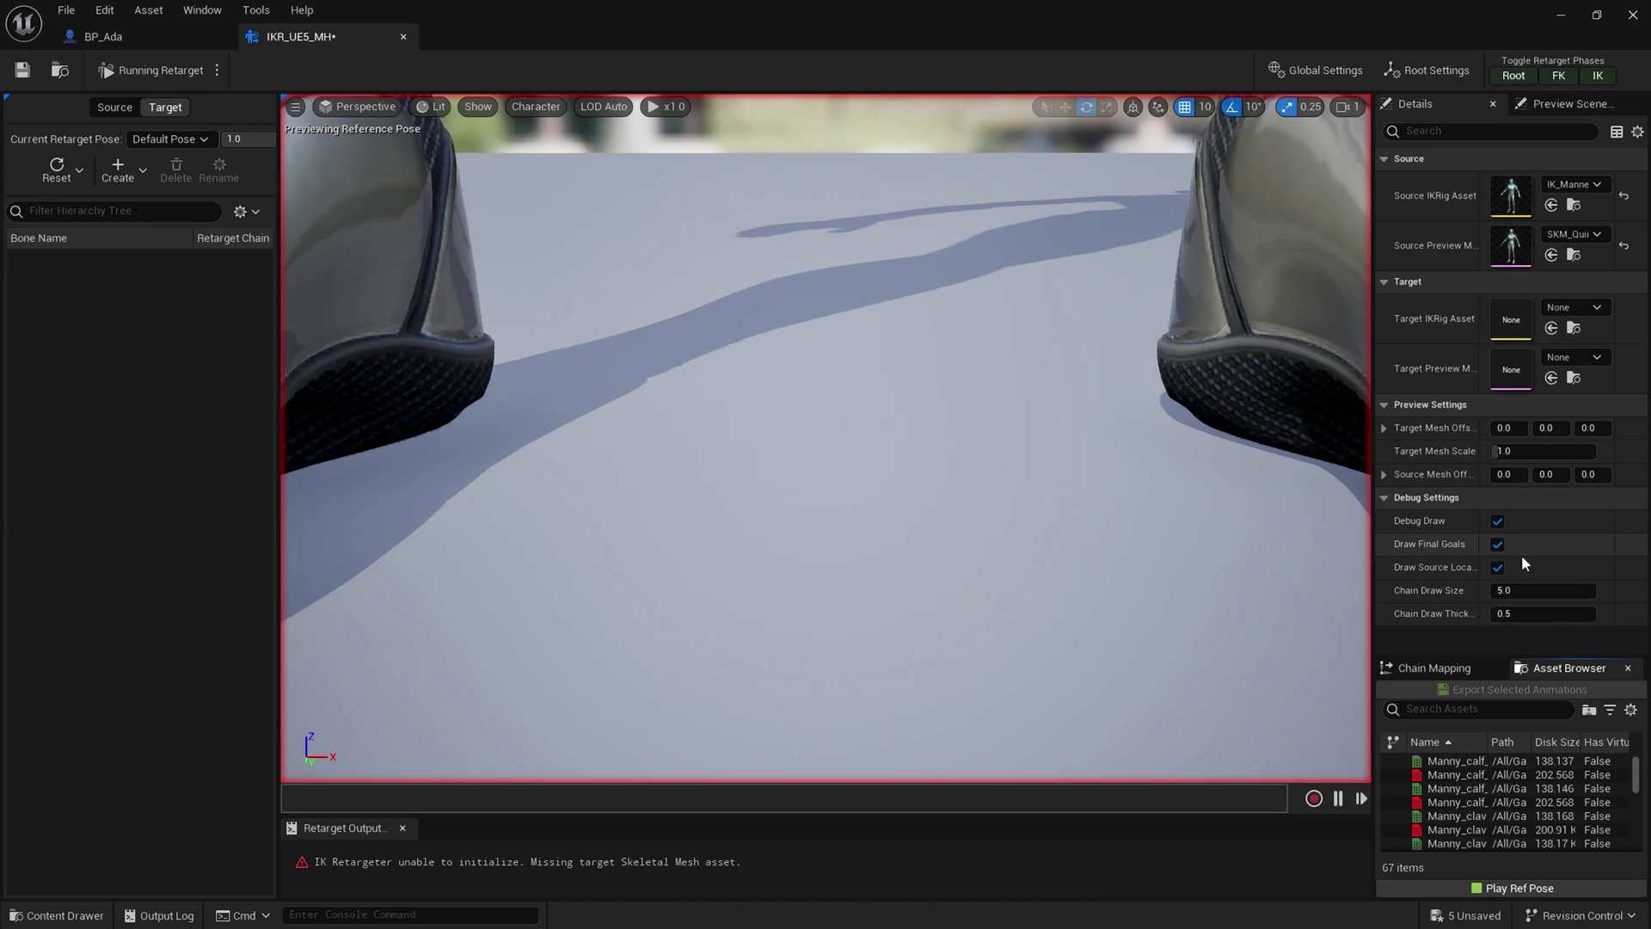
- Set the Target IKRig Asset to IK_metahuman and increase the Target Mesh Offset along X to separate the two preview meshes
drag(1109, 333, 1152, 353)
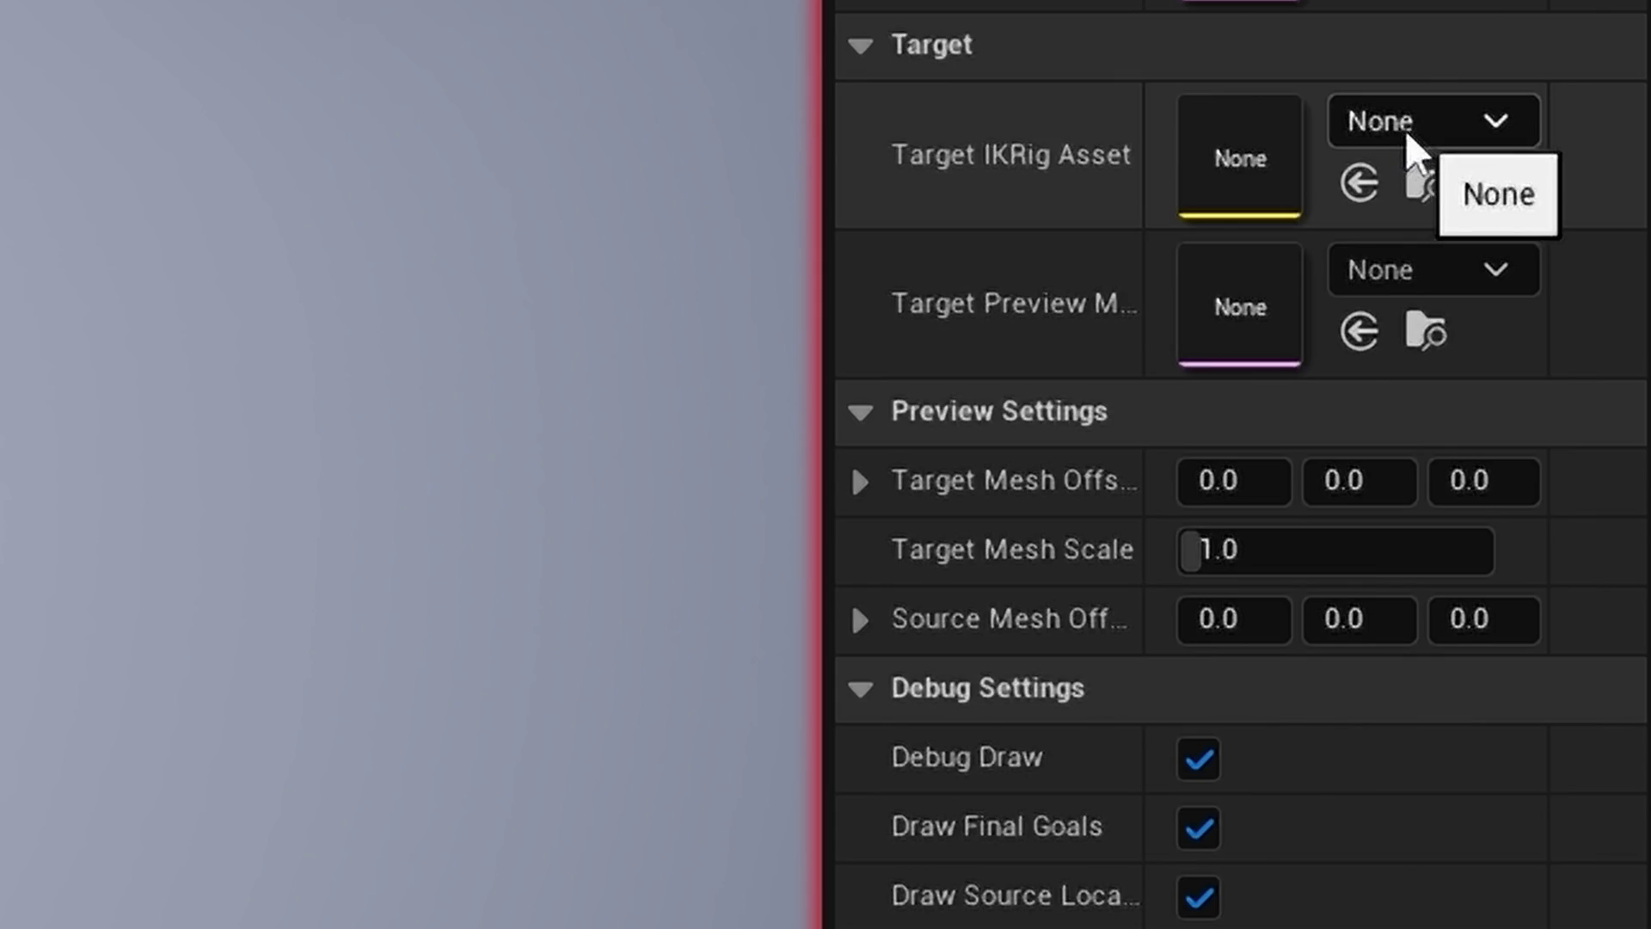
click(1567, 307)
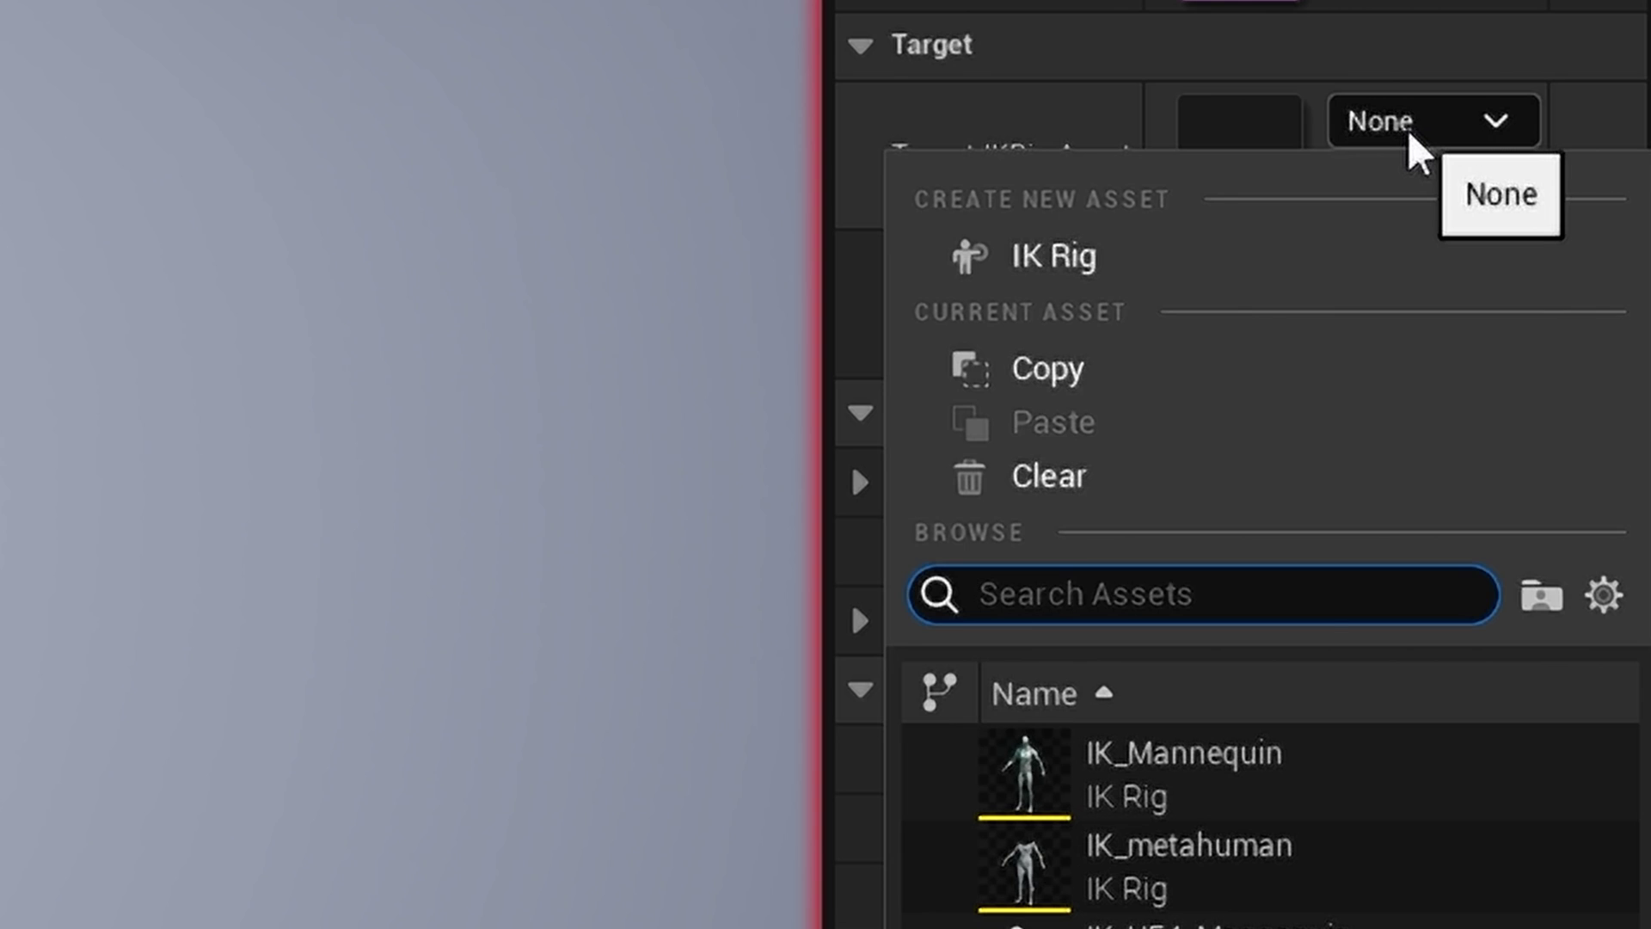
click(1180, 849)
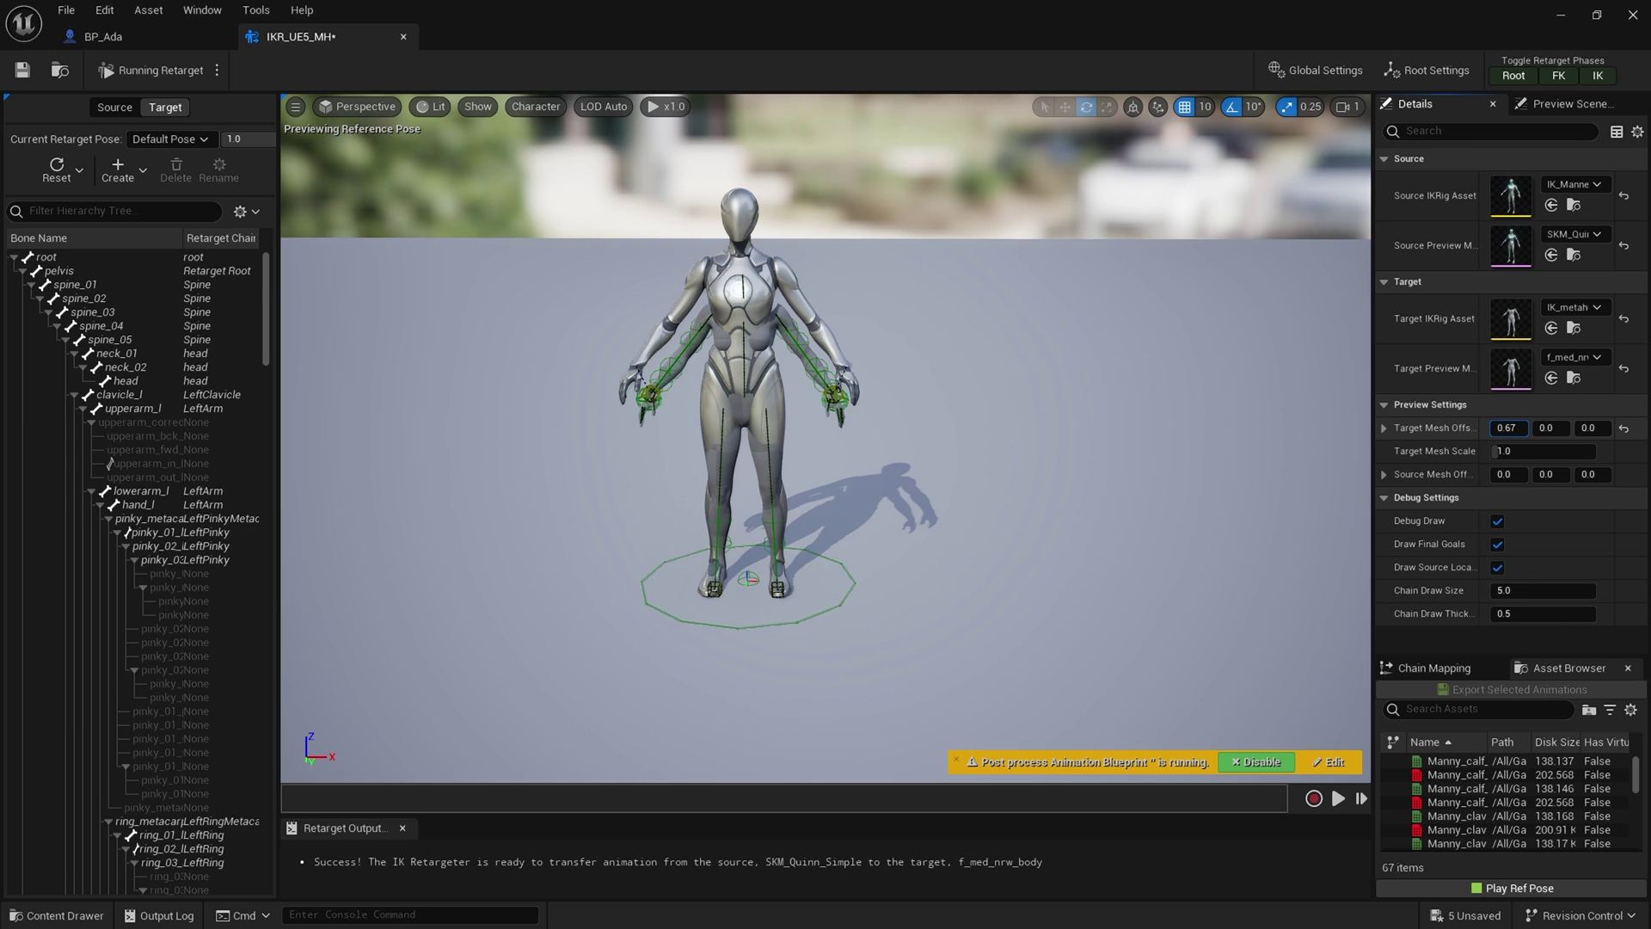
drag(1507, 427, 1570, 428)
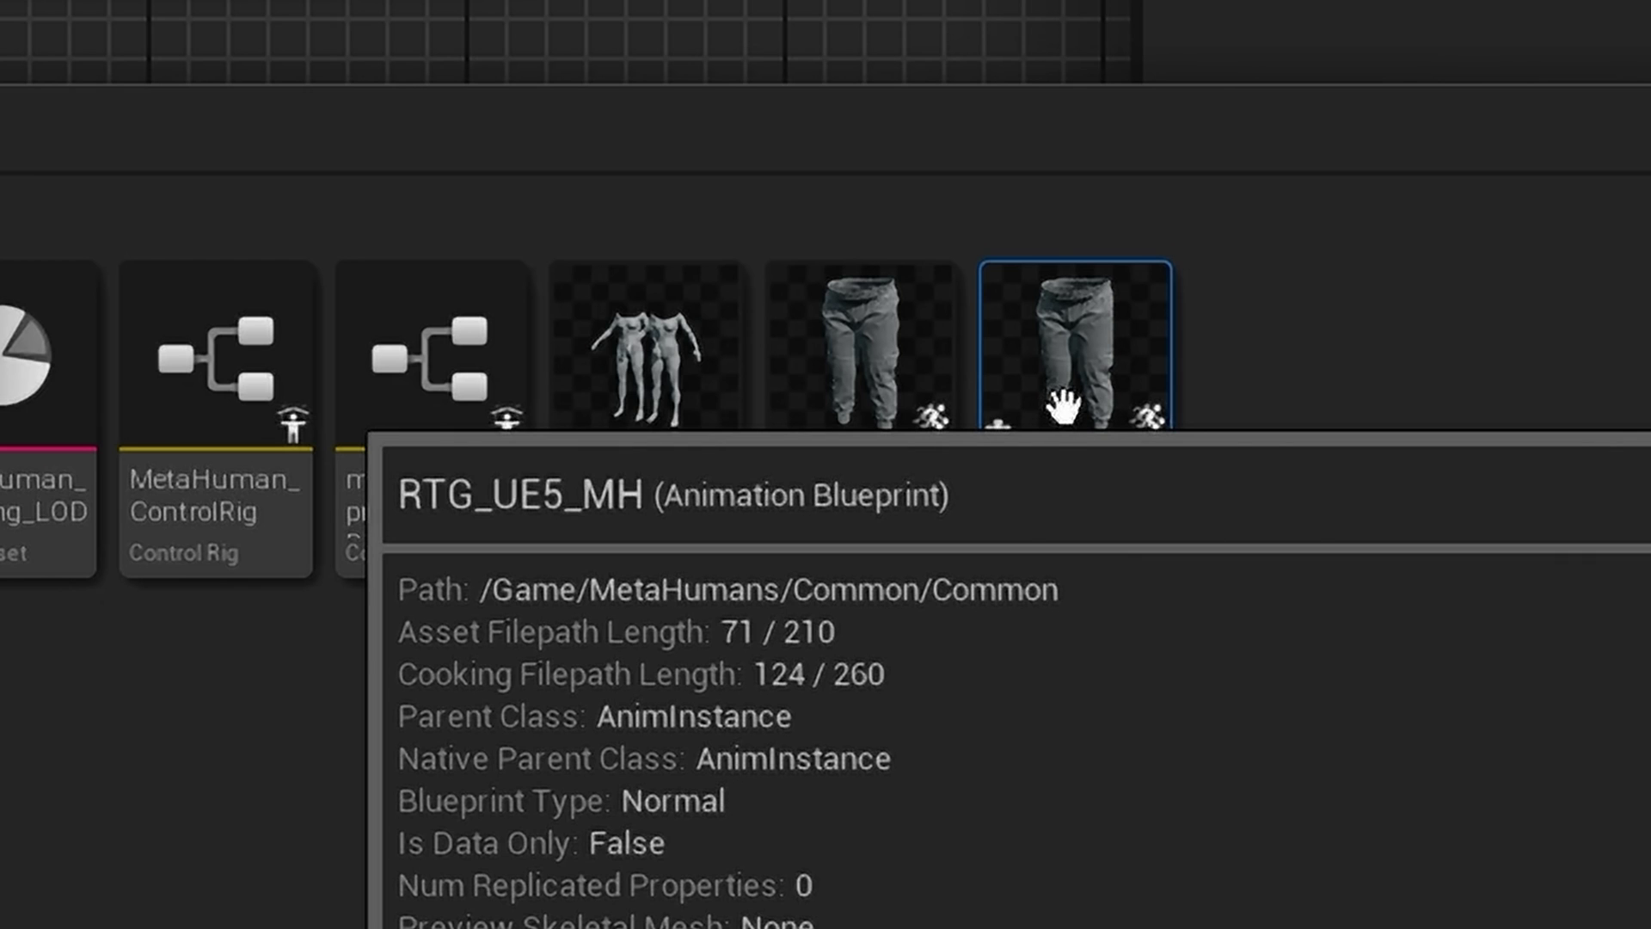
- In RTG_UE5_MH's AnimGraph, set the Retarget Pose From Mesh node's IKRetargeter Asset to IKR_UE5_MH, and compile and close the blueprint
double_click(1064, 419)
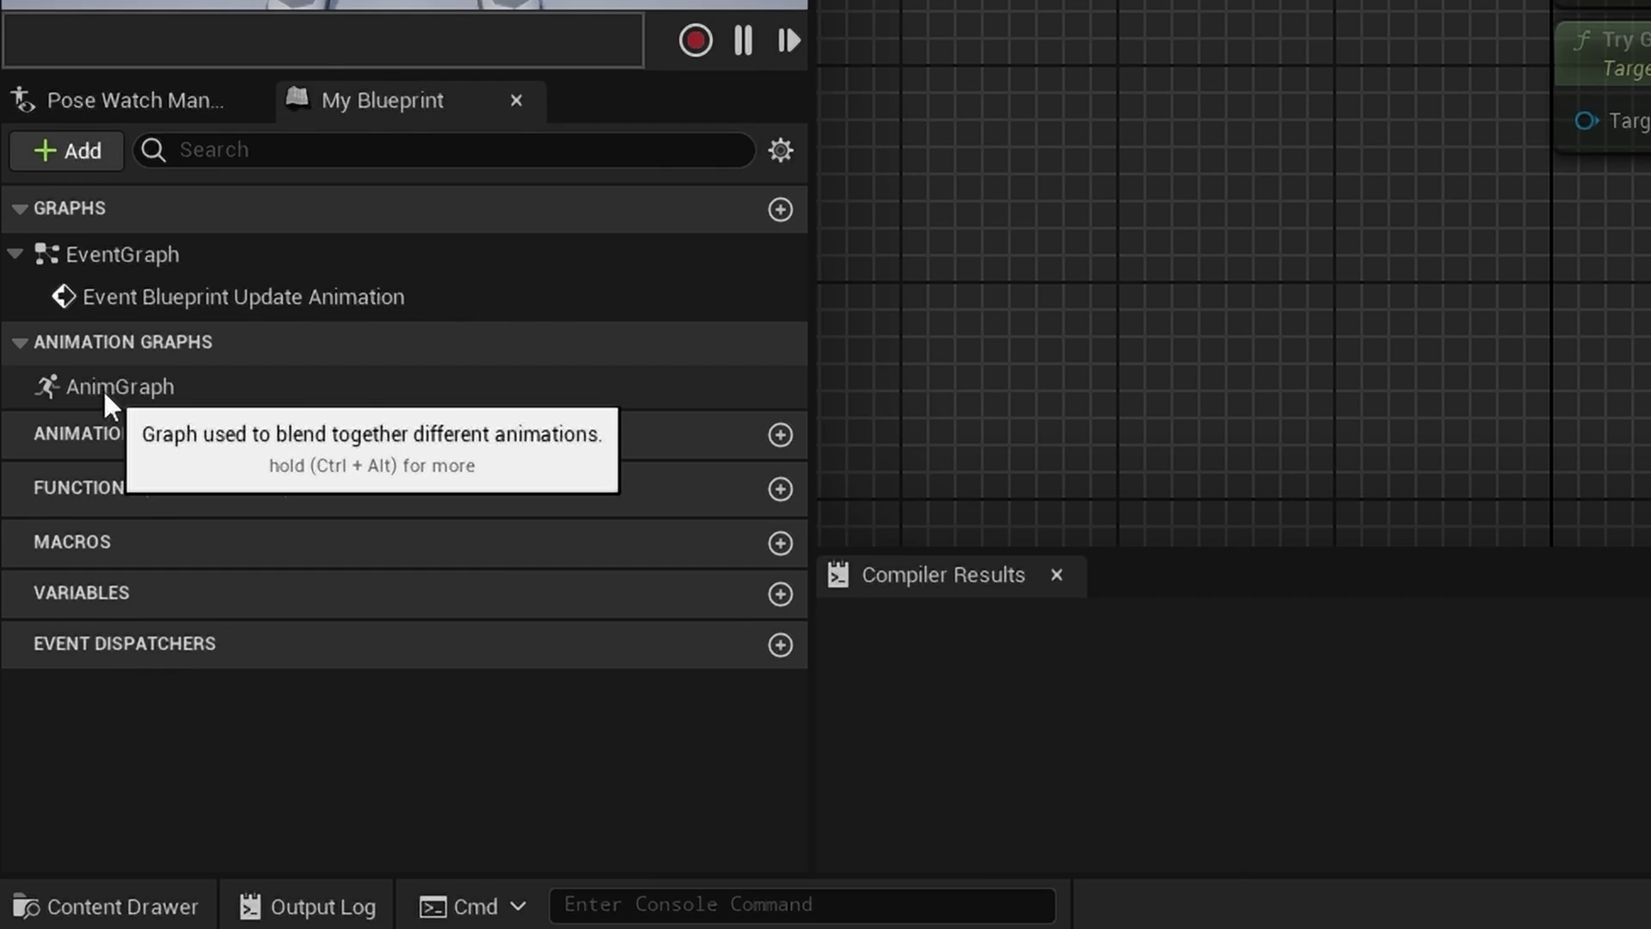
double_click(55, 653)
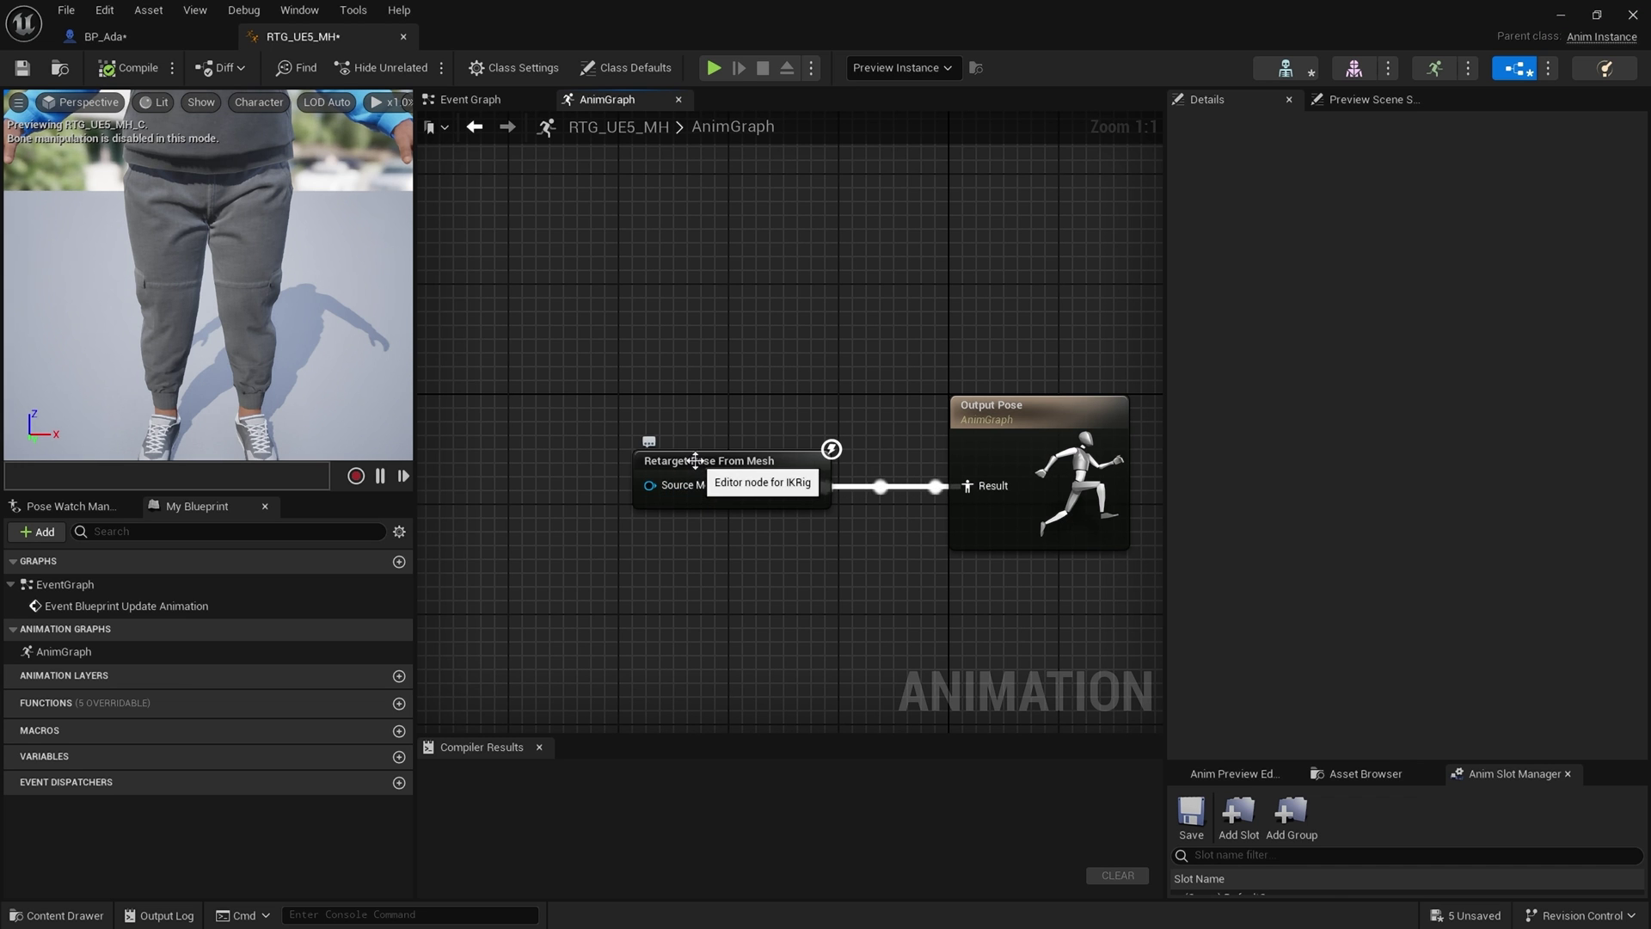
click(700, 457)
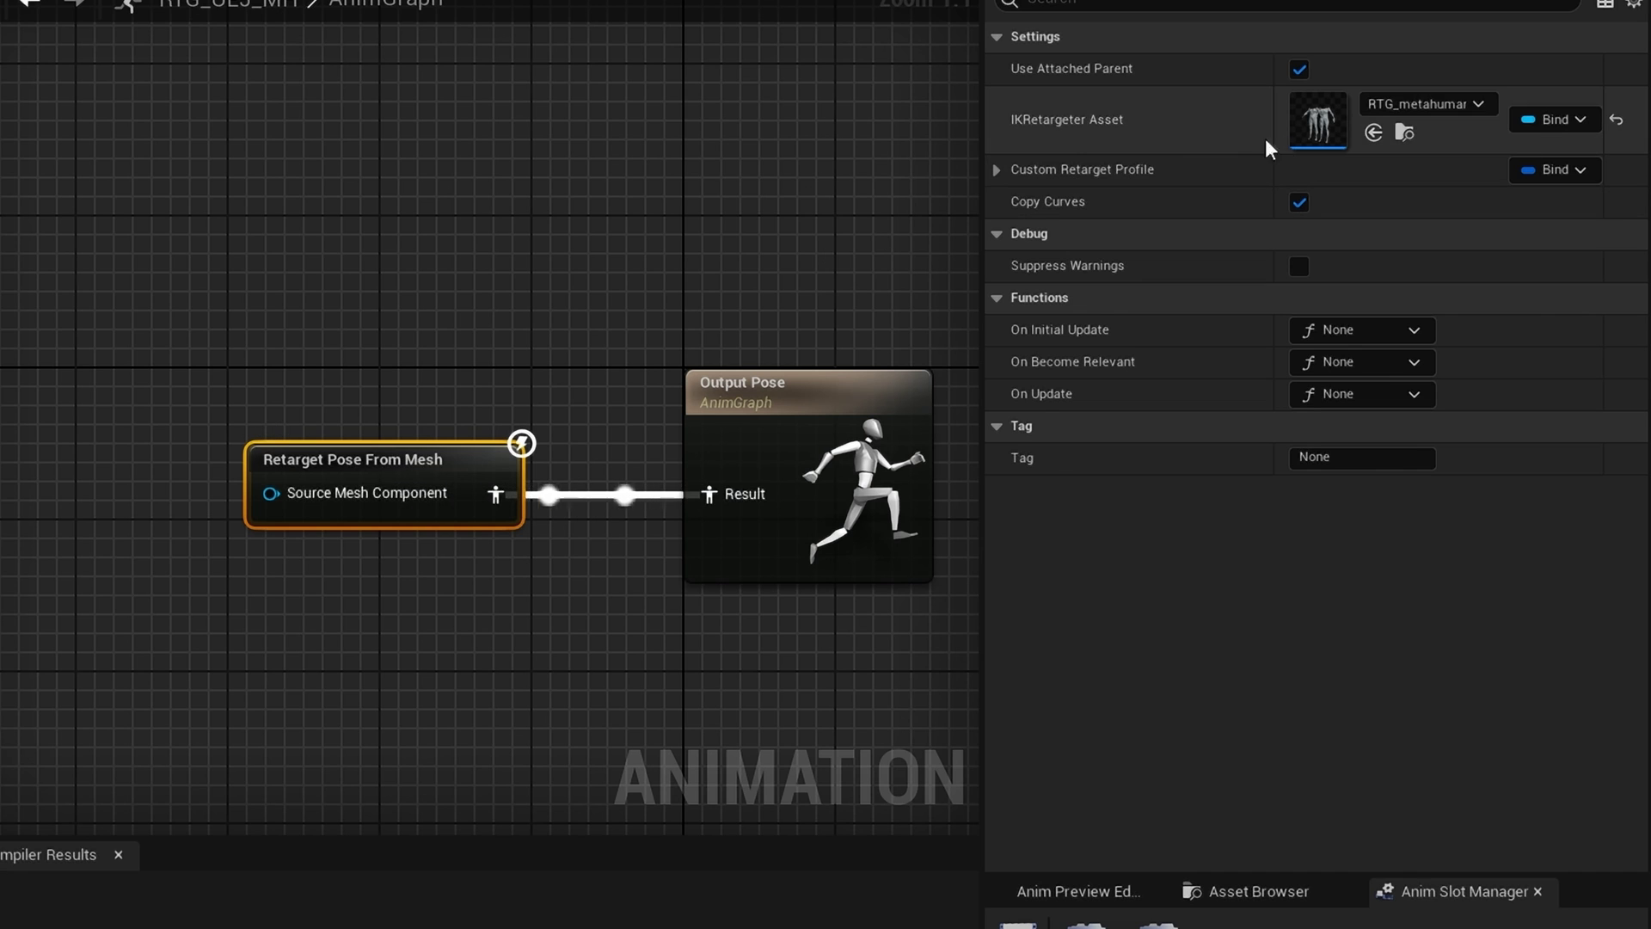
click(1425, 105)
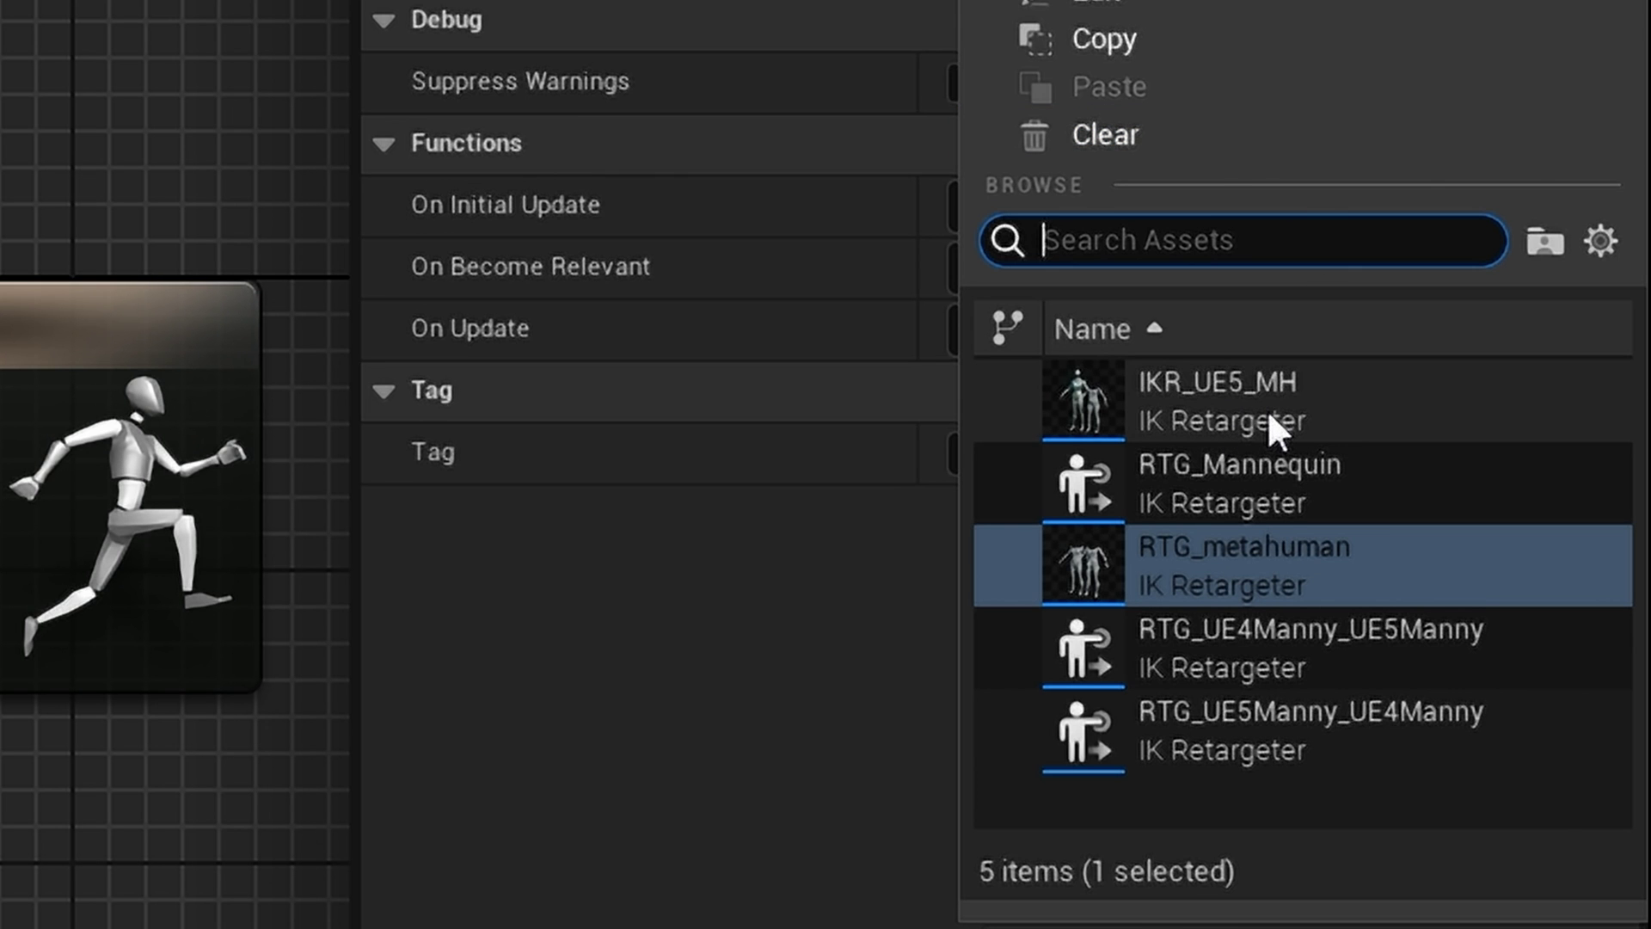
click(1267, 410)
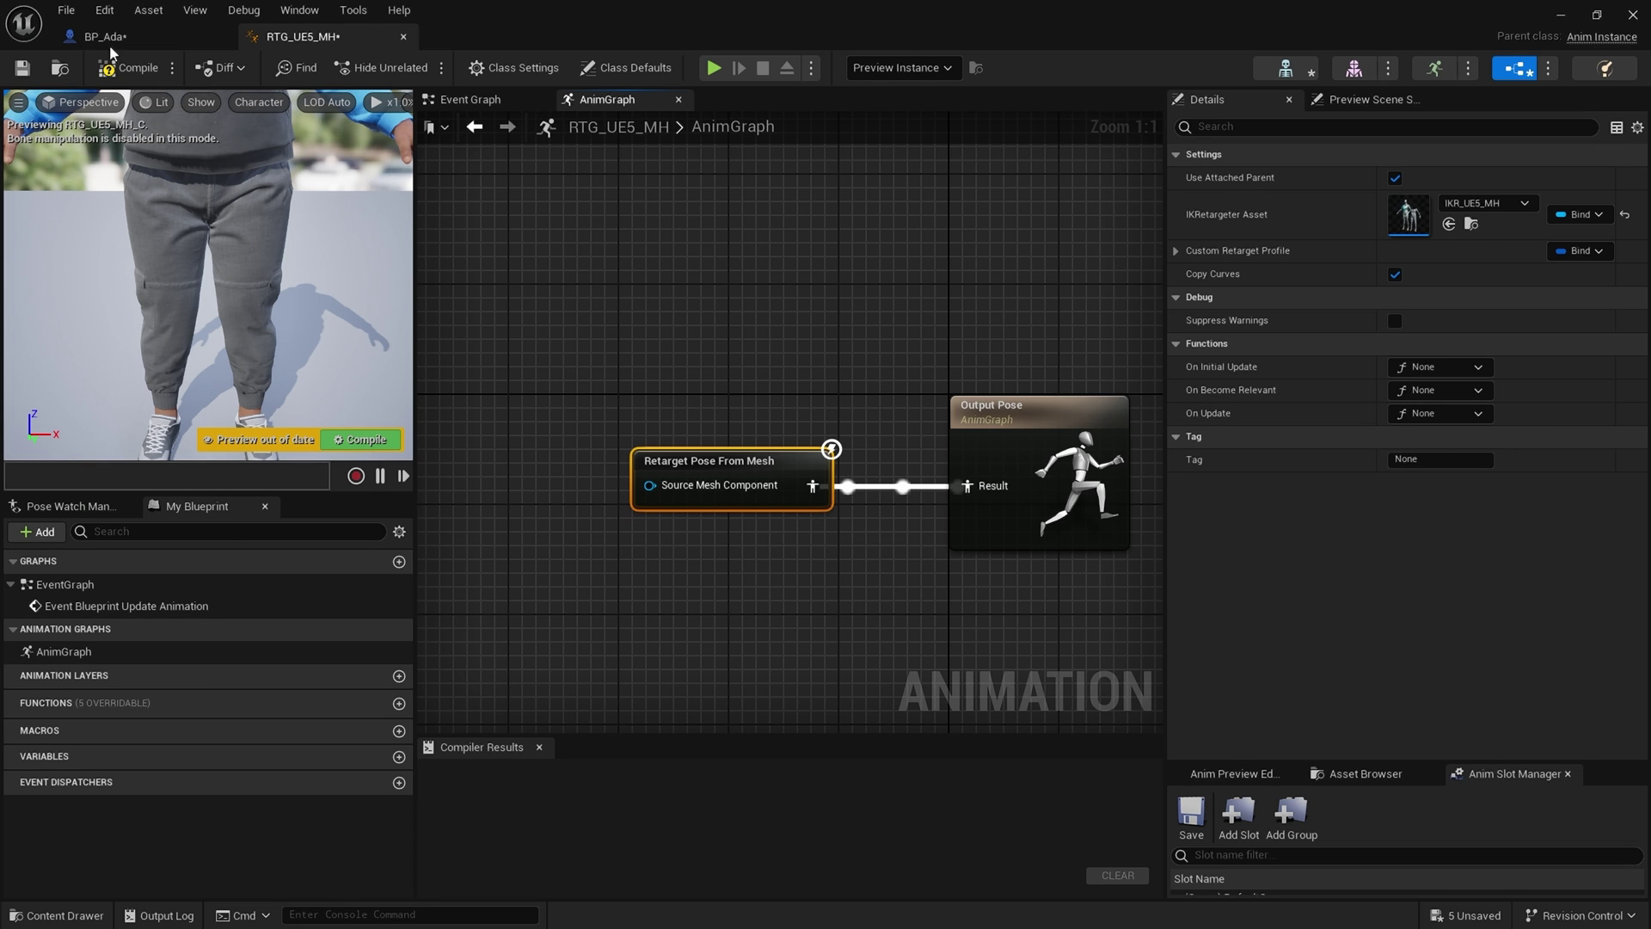
click(120, 68)
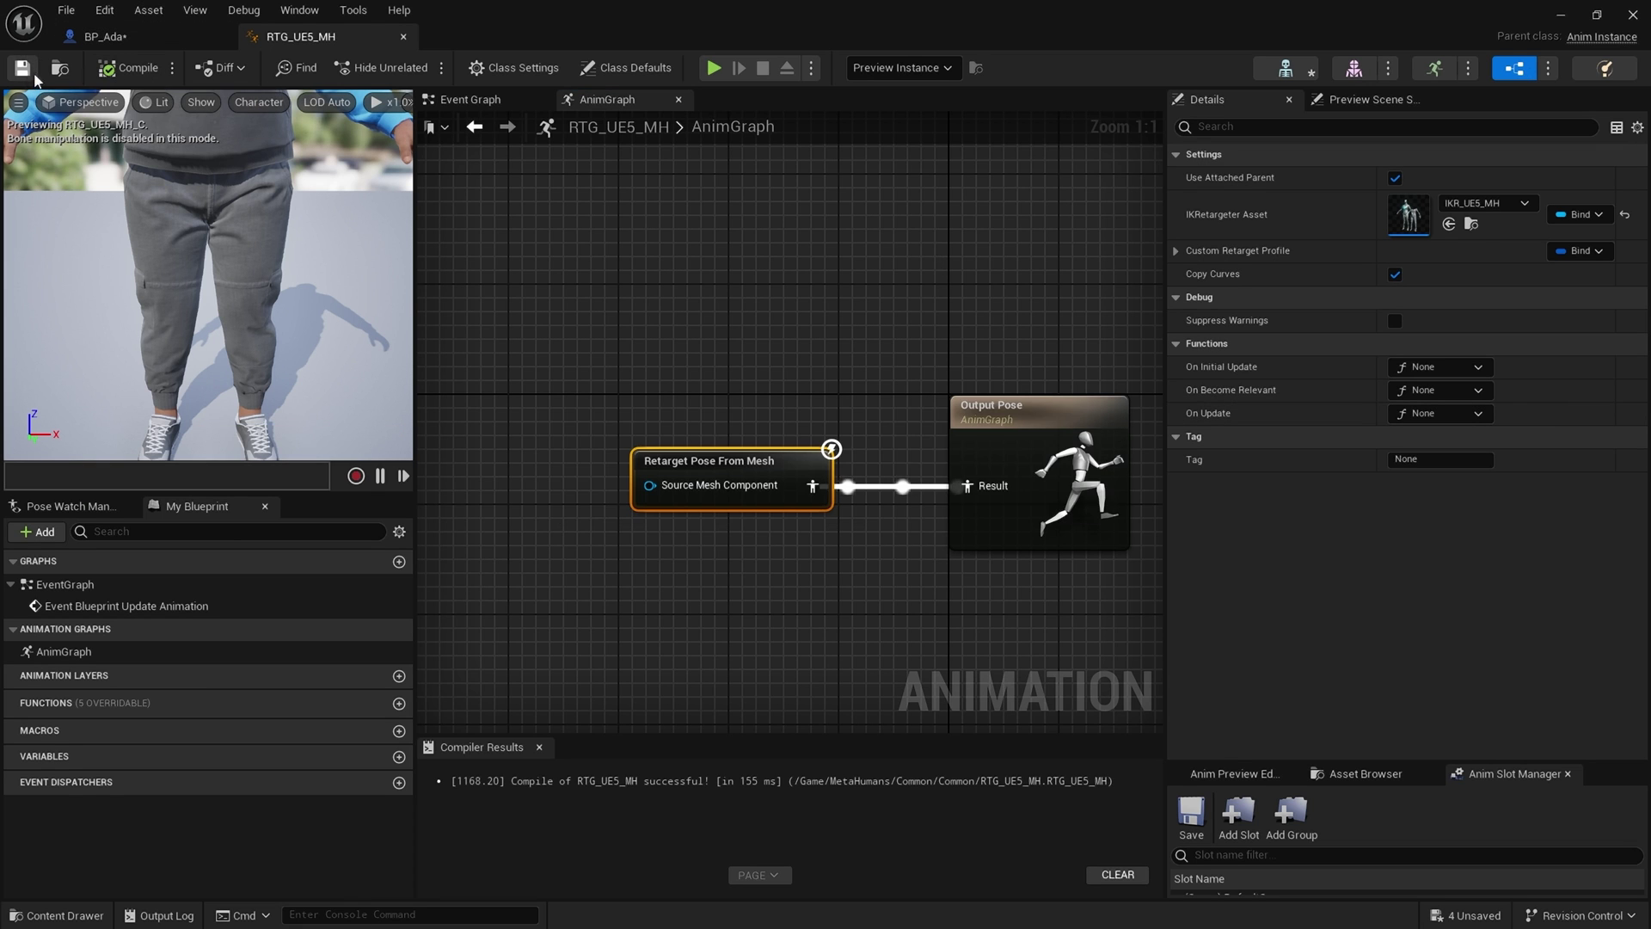
click(403, 37)
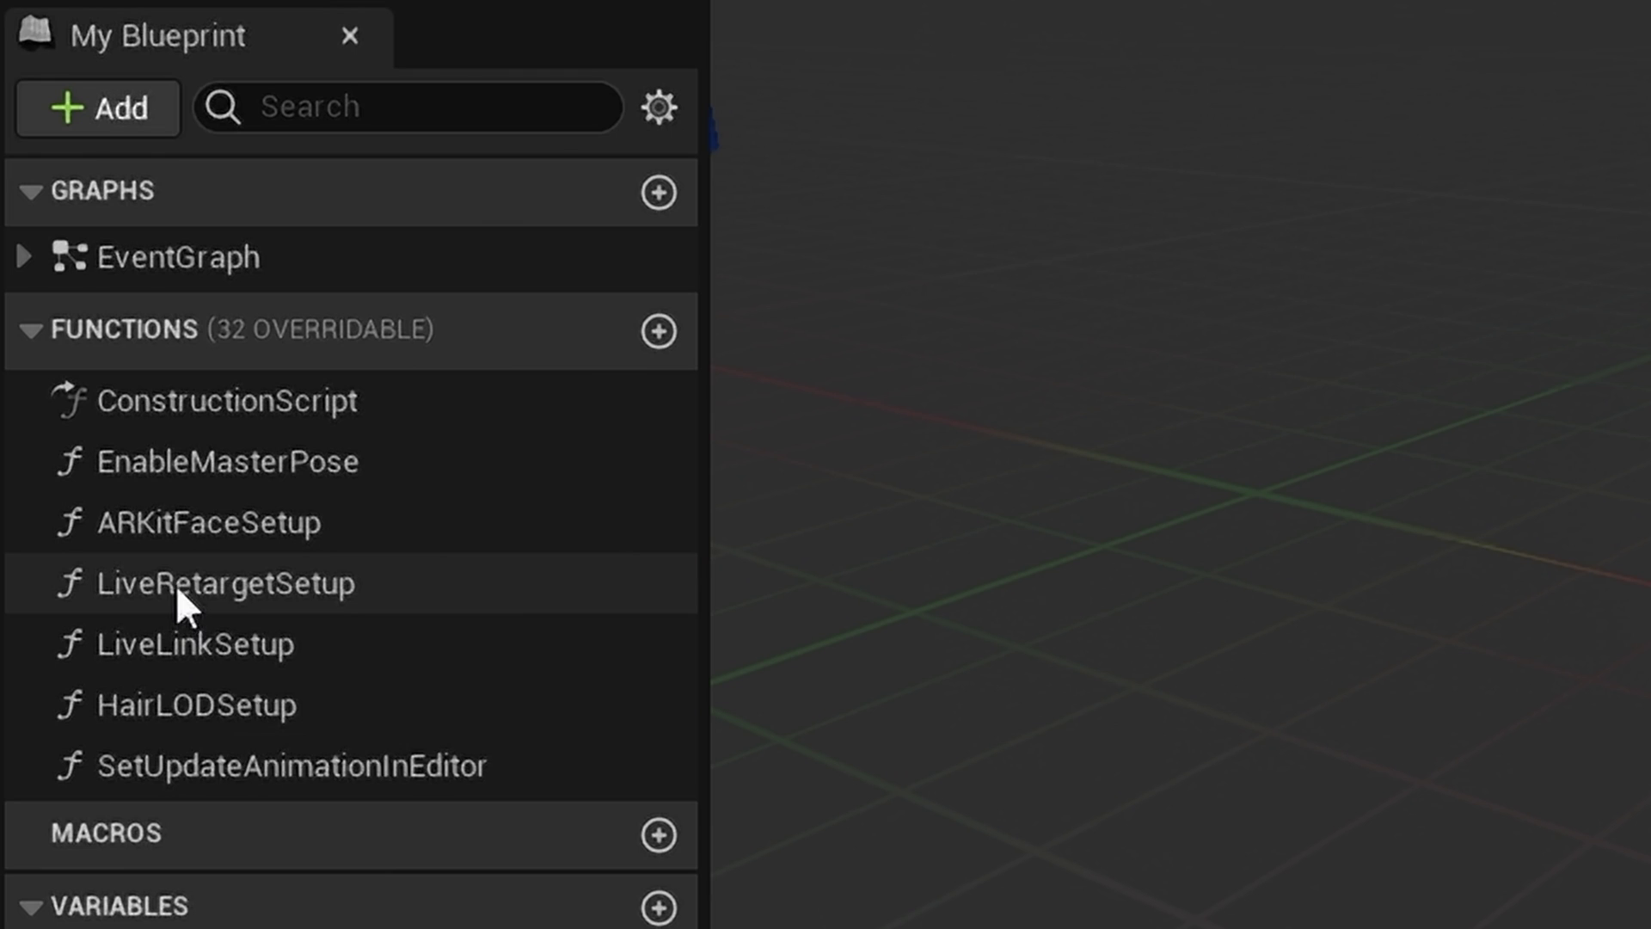
- In BP_Ada's LiveRetargetSetup function, set the retargeting Set Anim Instance Class node's New Class to RTG_UE5_MH, compile, and inspect the character in the viewport
double_click(333, 581)
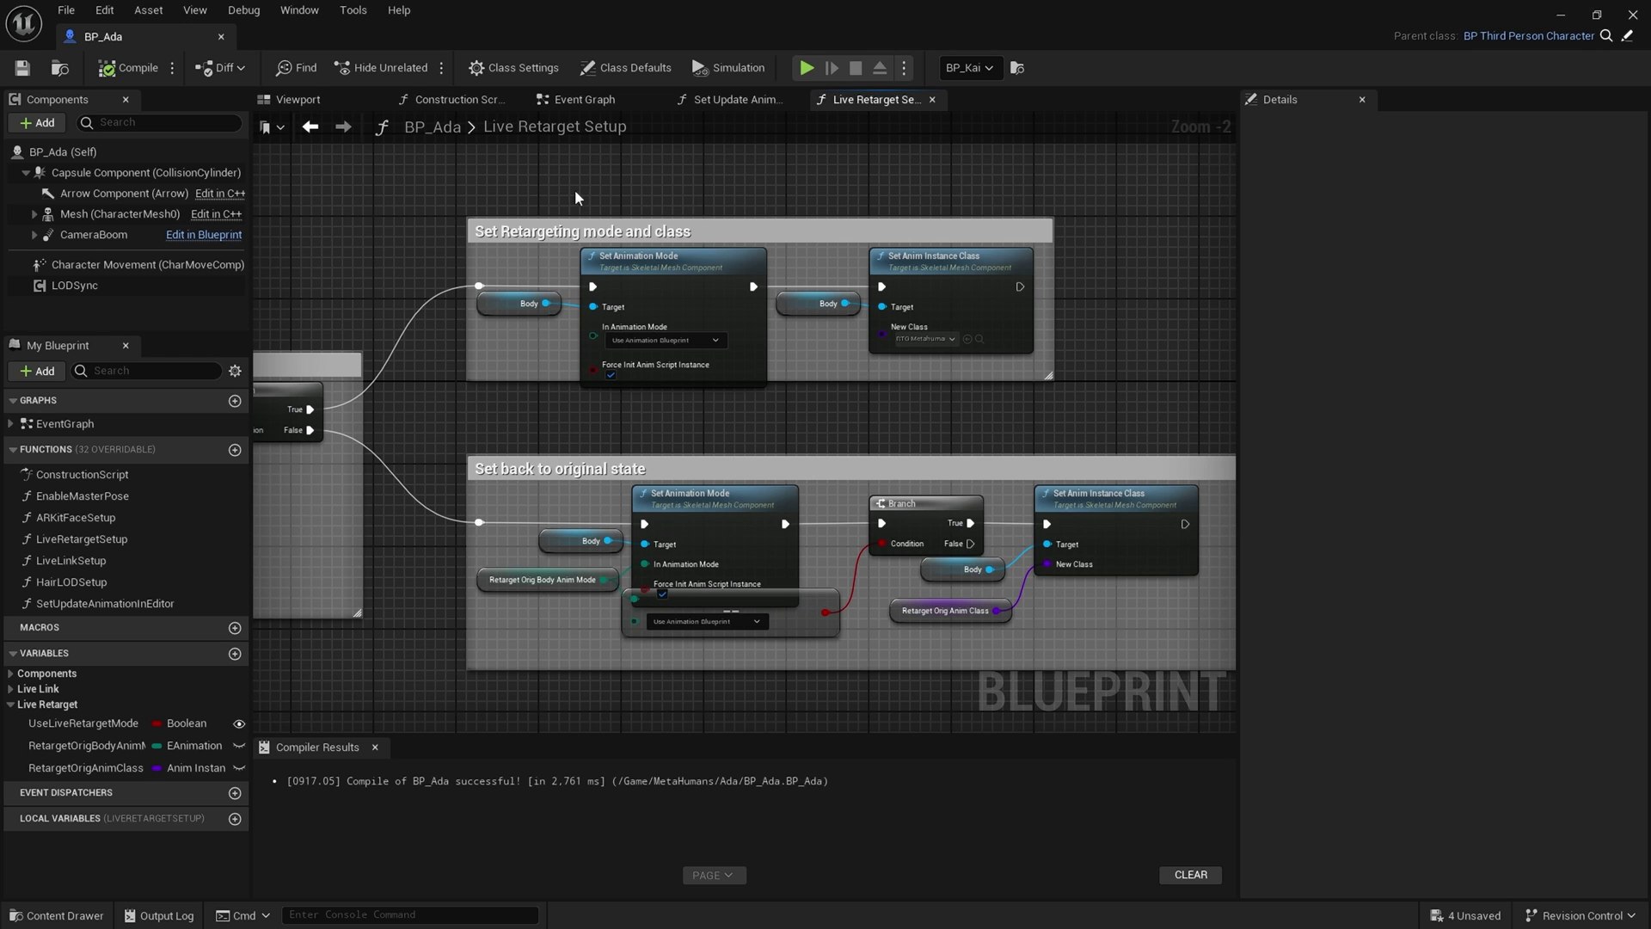
scroll(575, 198, down, 4)
right_drag(582, 399, 969, 508)
scroll(1107, 496, down, 1)
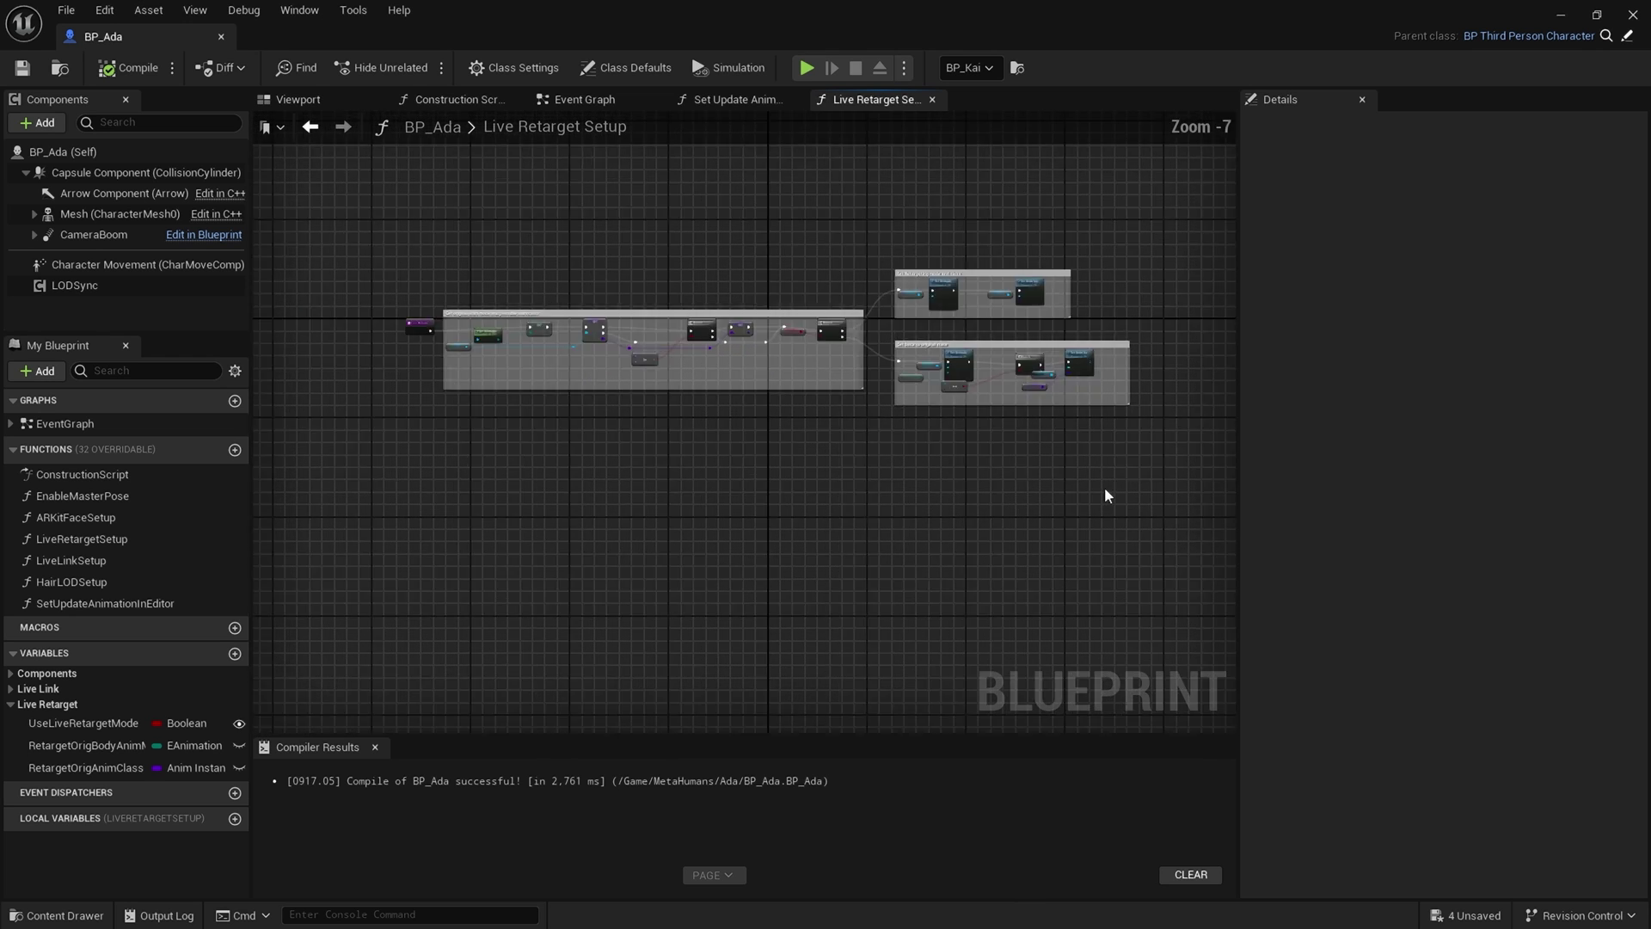
scroll(1032, 436, up, 4)
right_drag(963, 191, 965, 352)
scroll(964, 352, up, 2)
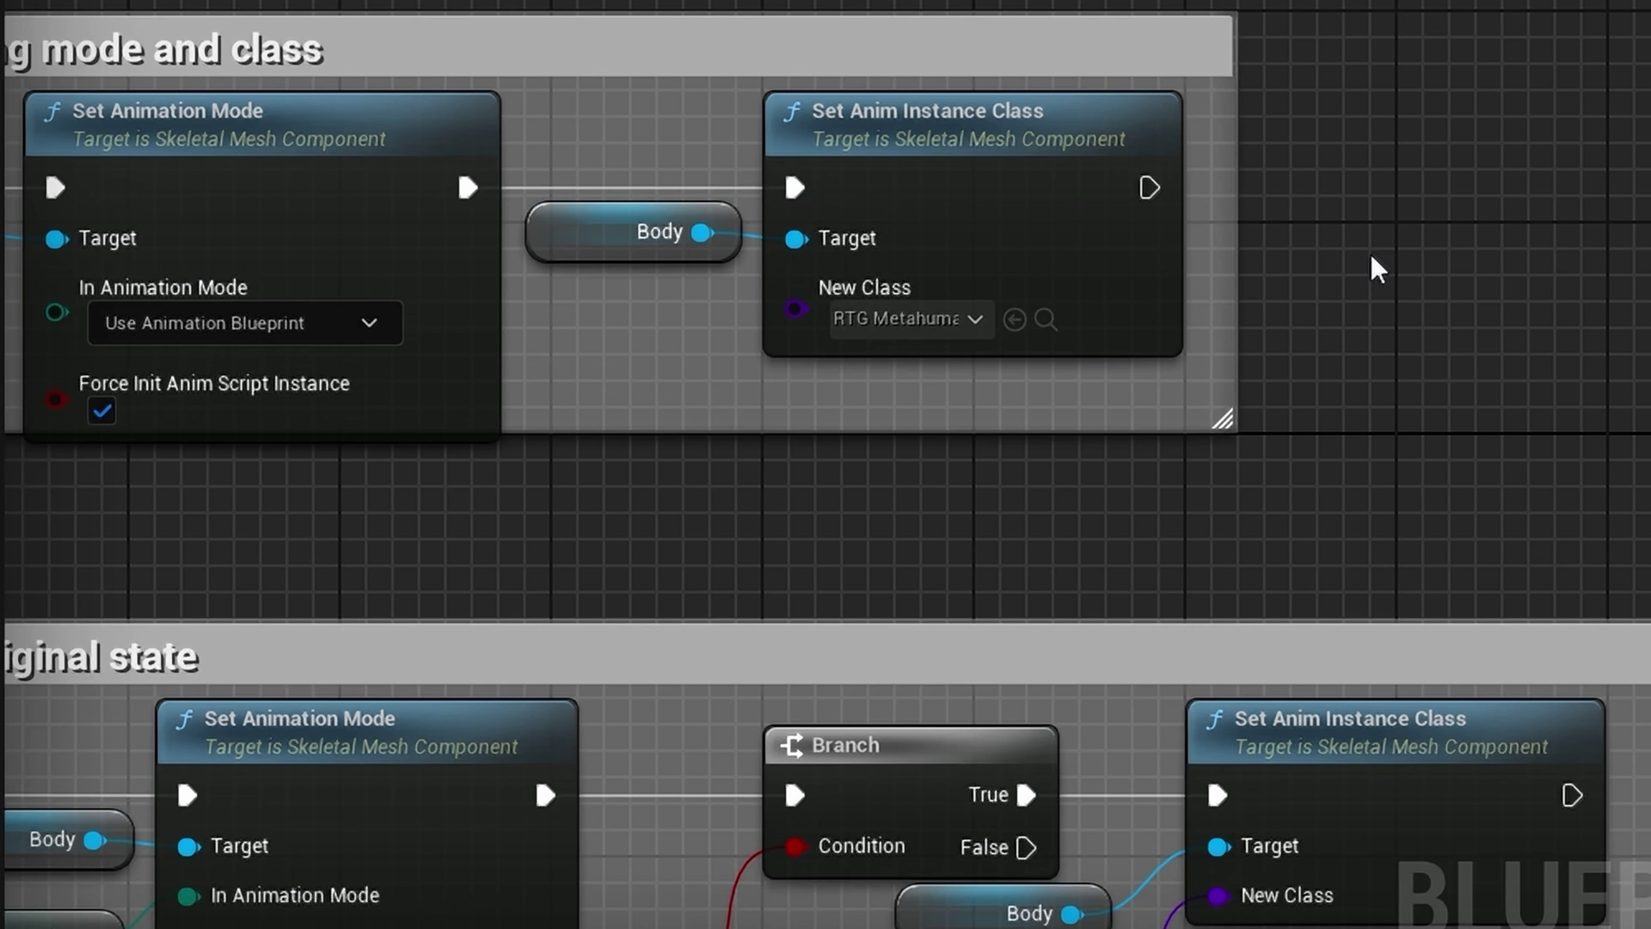
right_drag(1376, 269, 1608, 271)
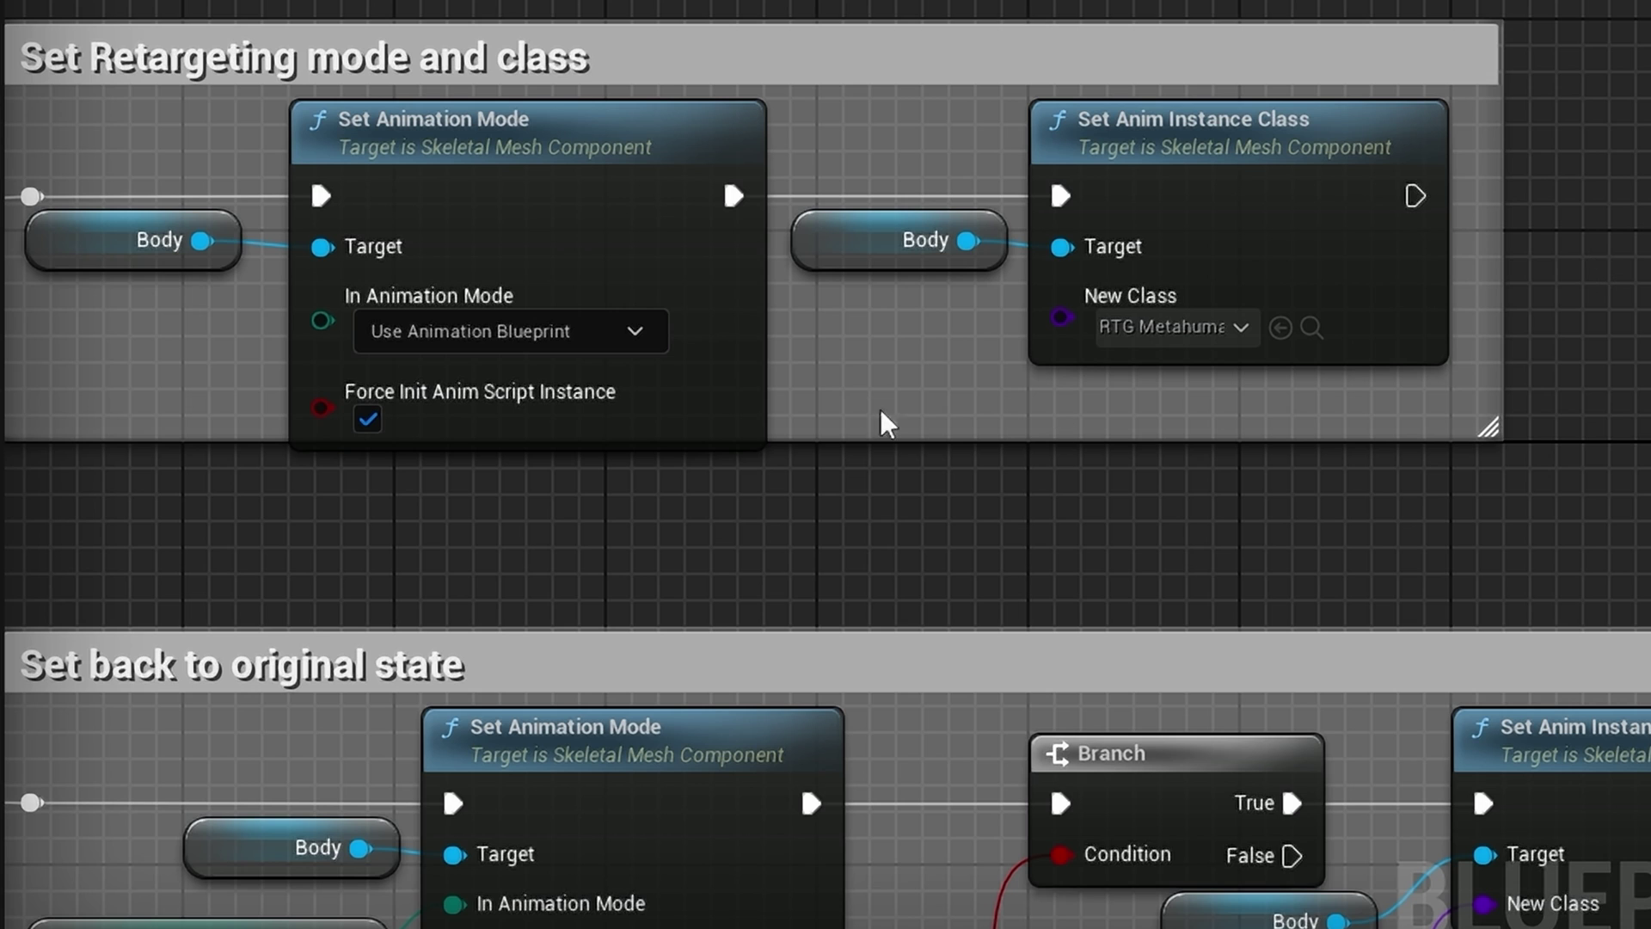
click(1203, 331)
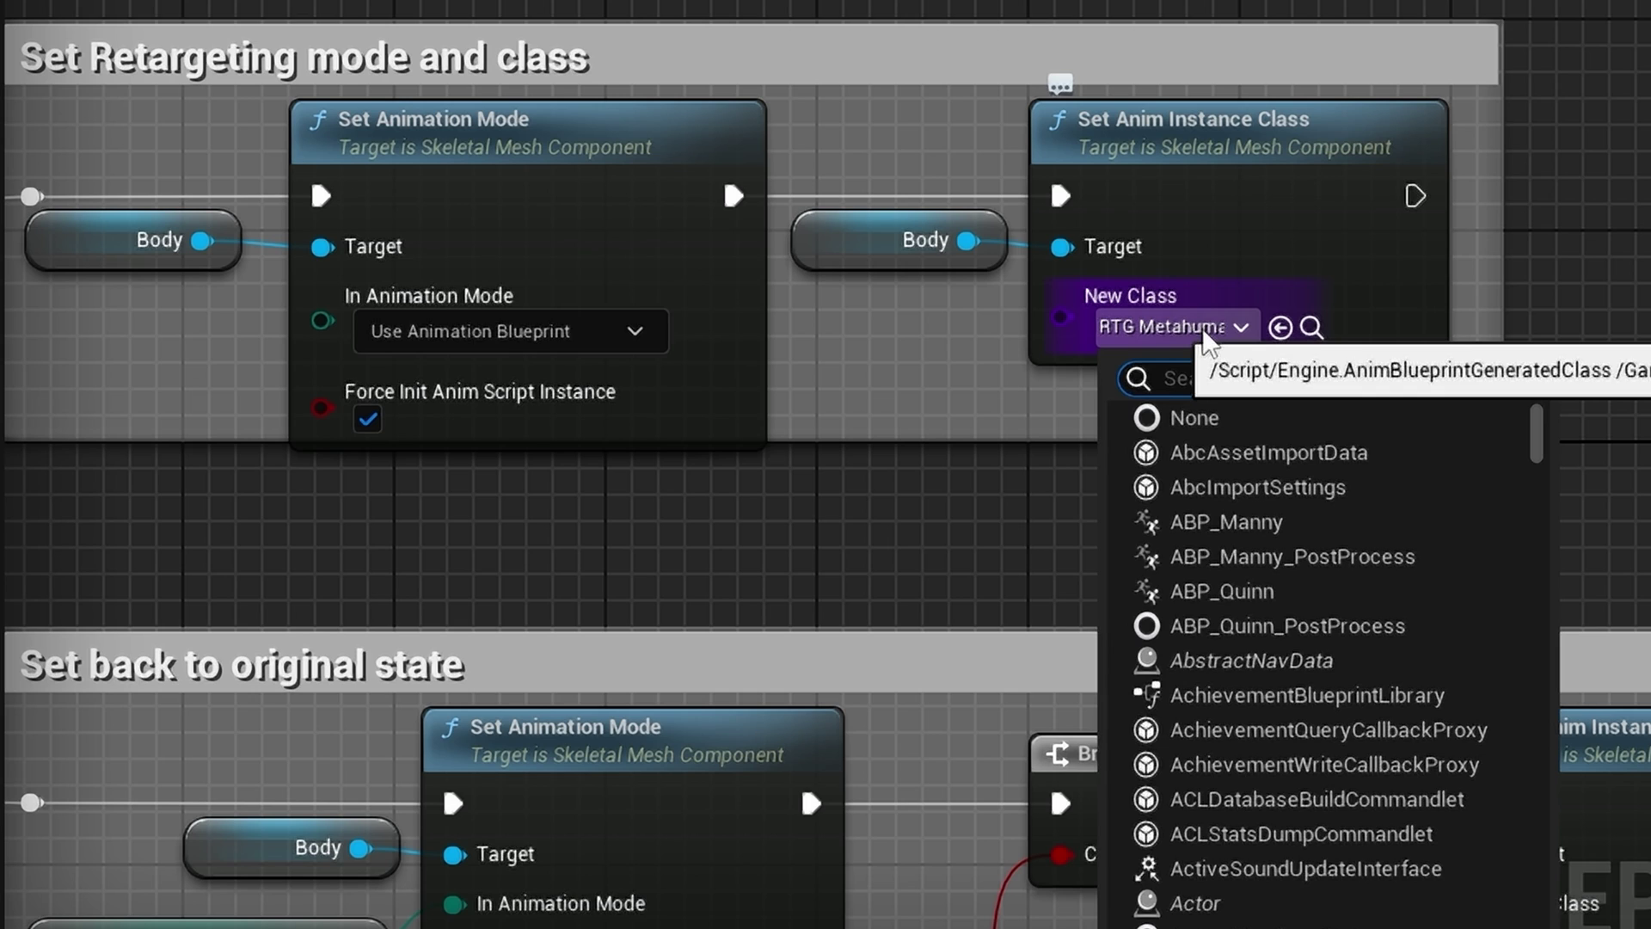
text(UE5)
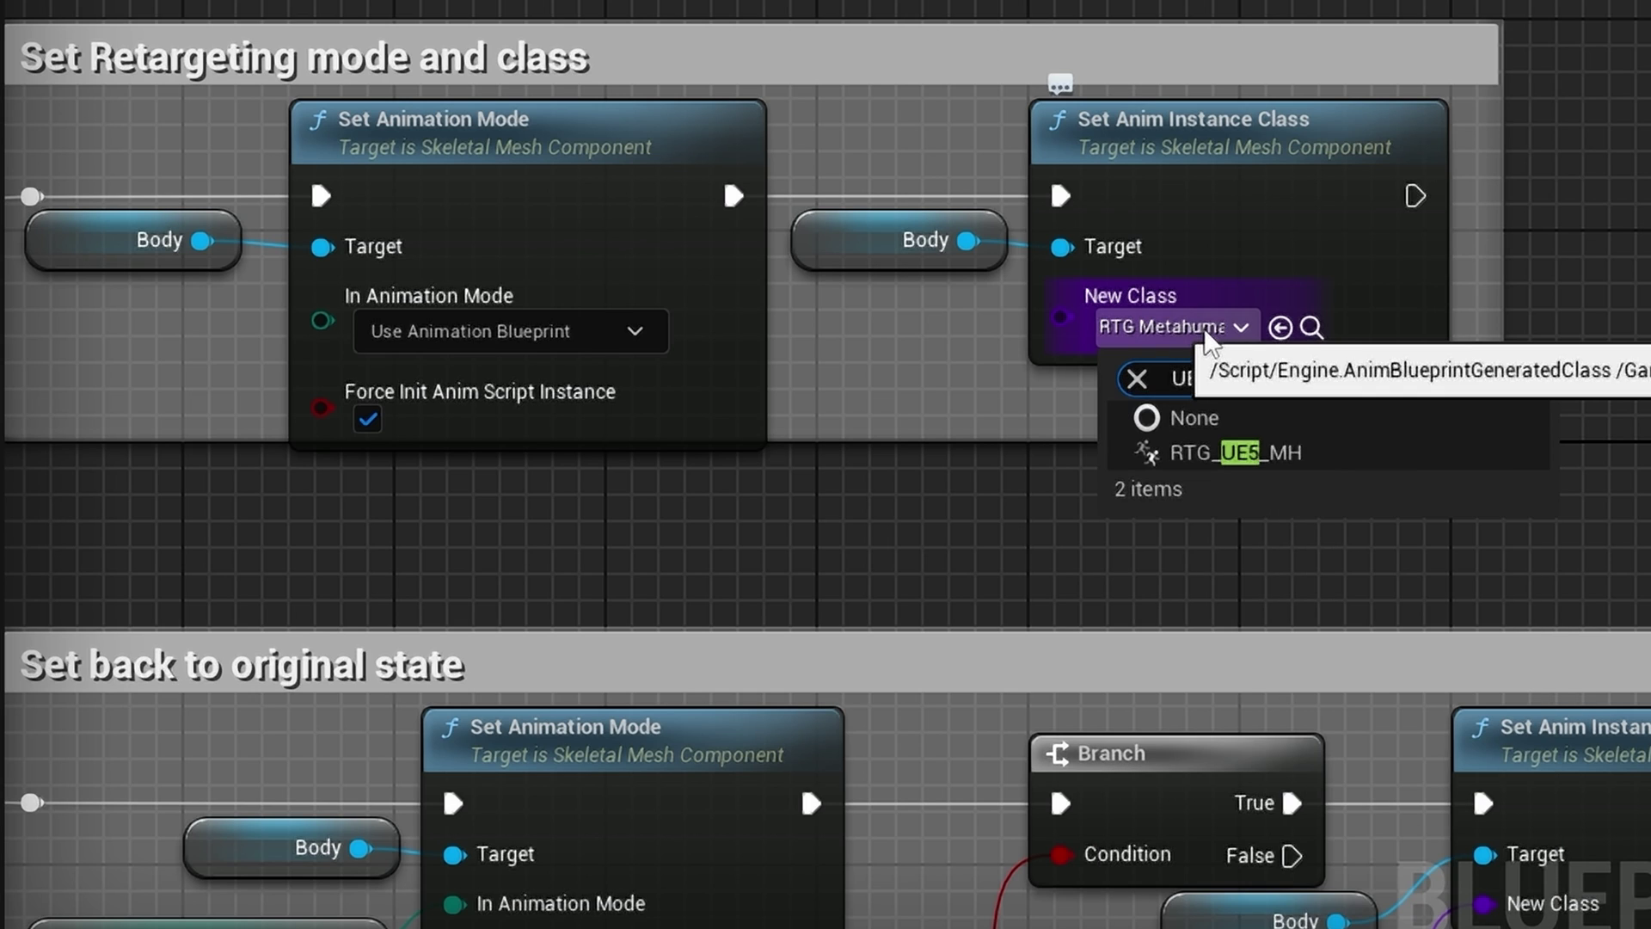
click(1255, 451)
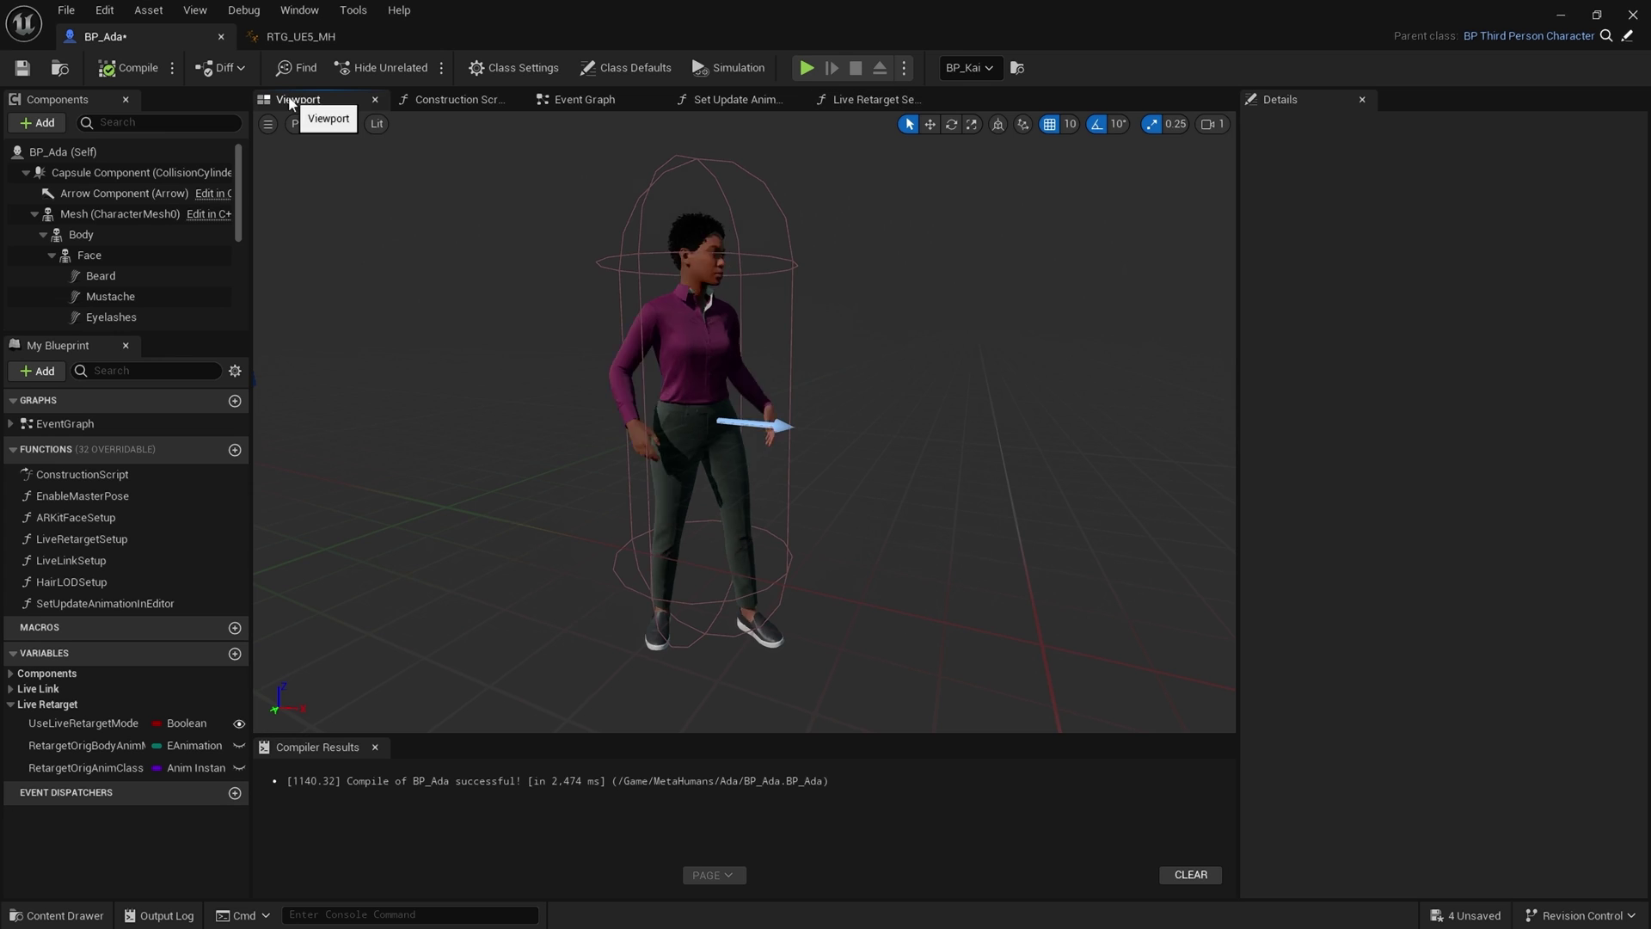
drag(742, 321, 739, 284)
drag(739, 284, 865, 316)
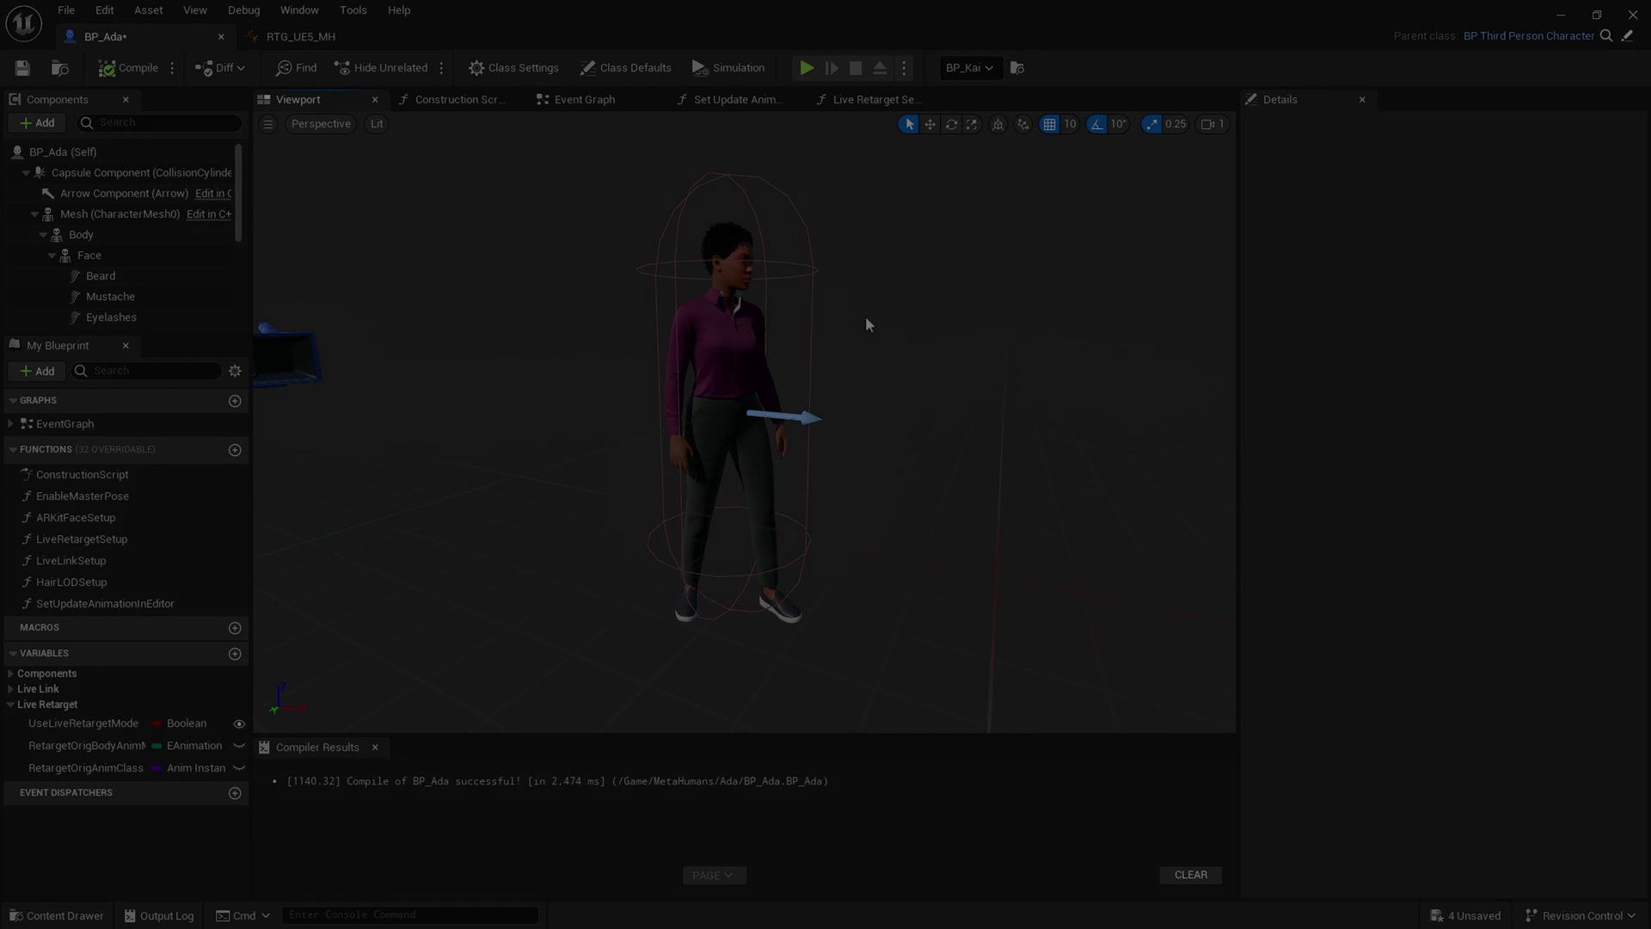
- Place BP_Kai in ThirdPersonMap and set its Auto Possess Player option to Player 0
click(834, 636)
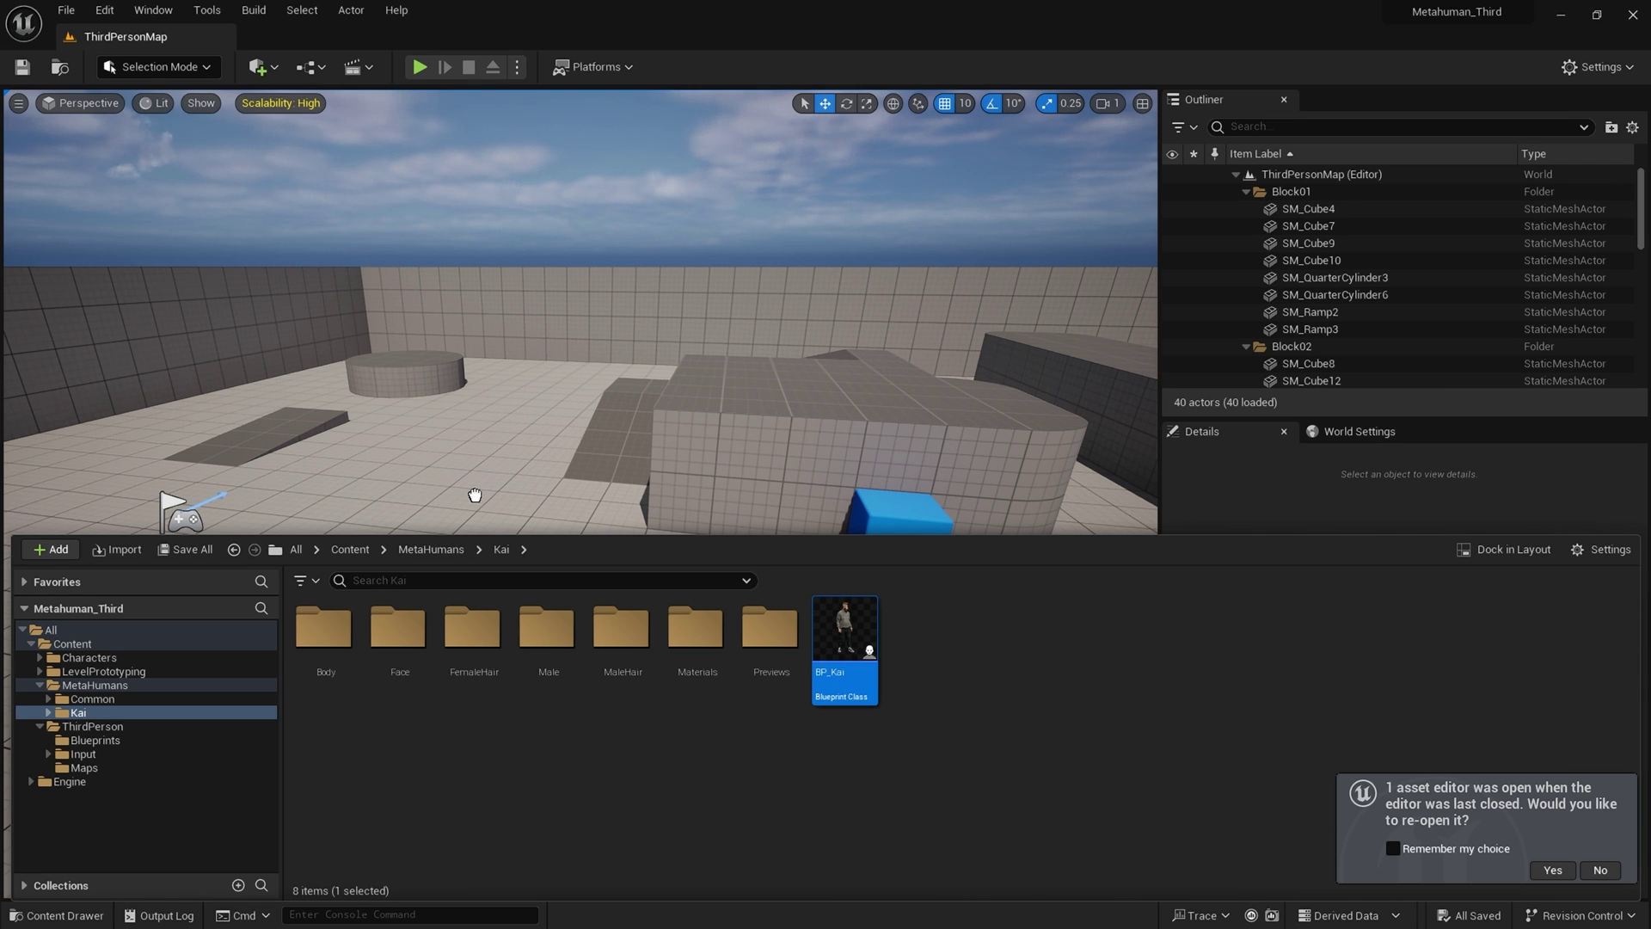
drag(475, 497, 476, 494)
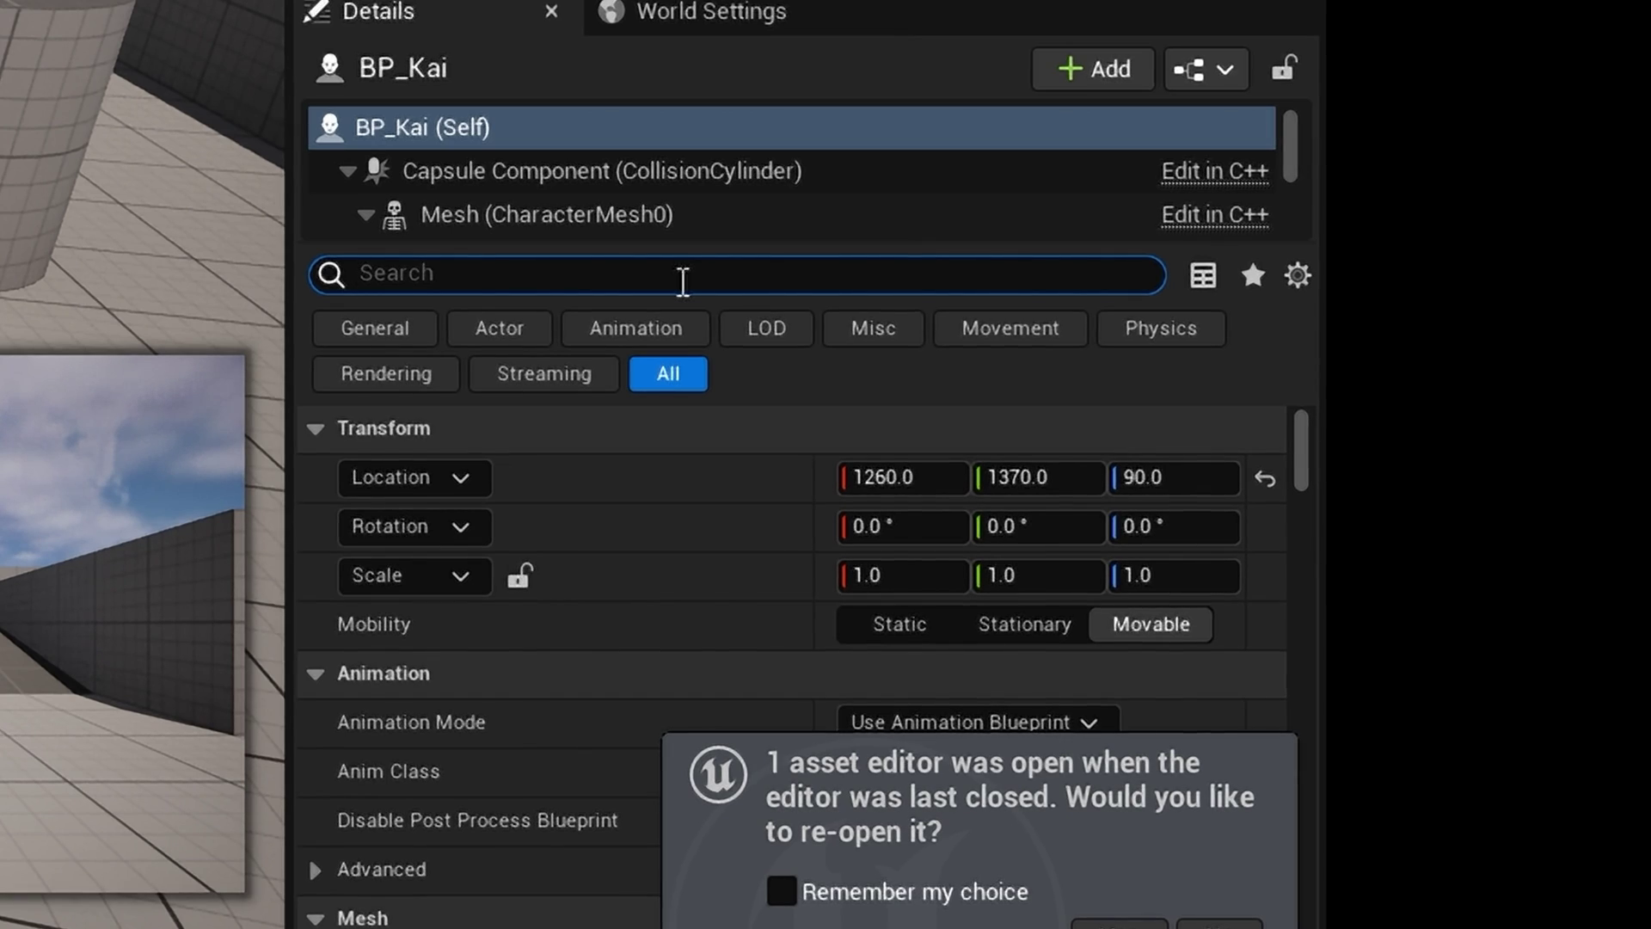
text(pawn)
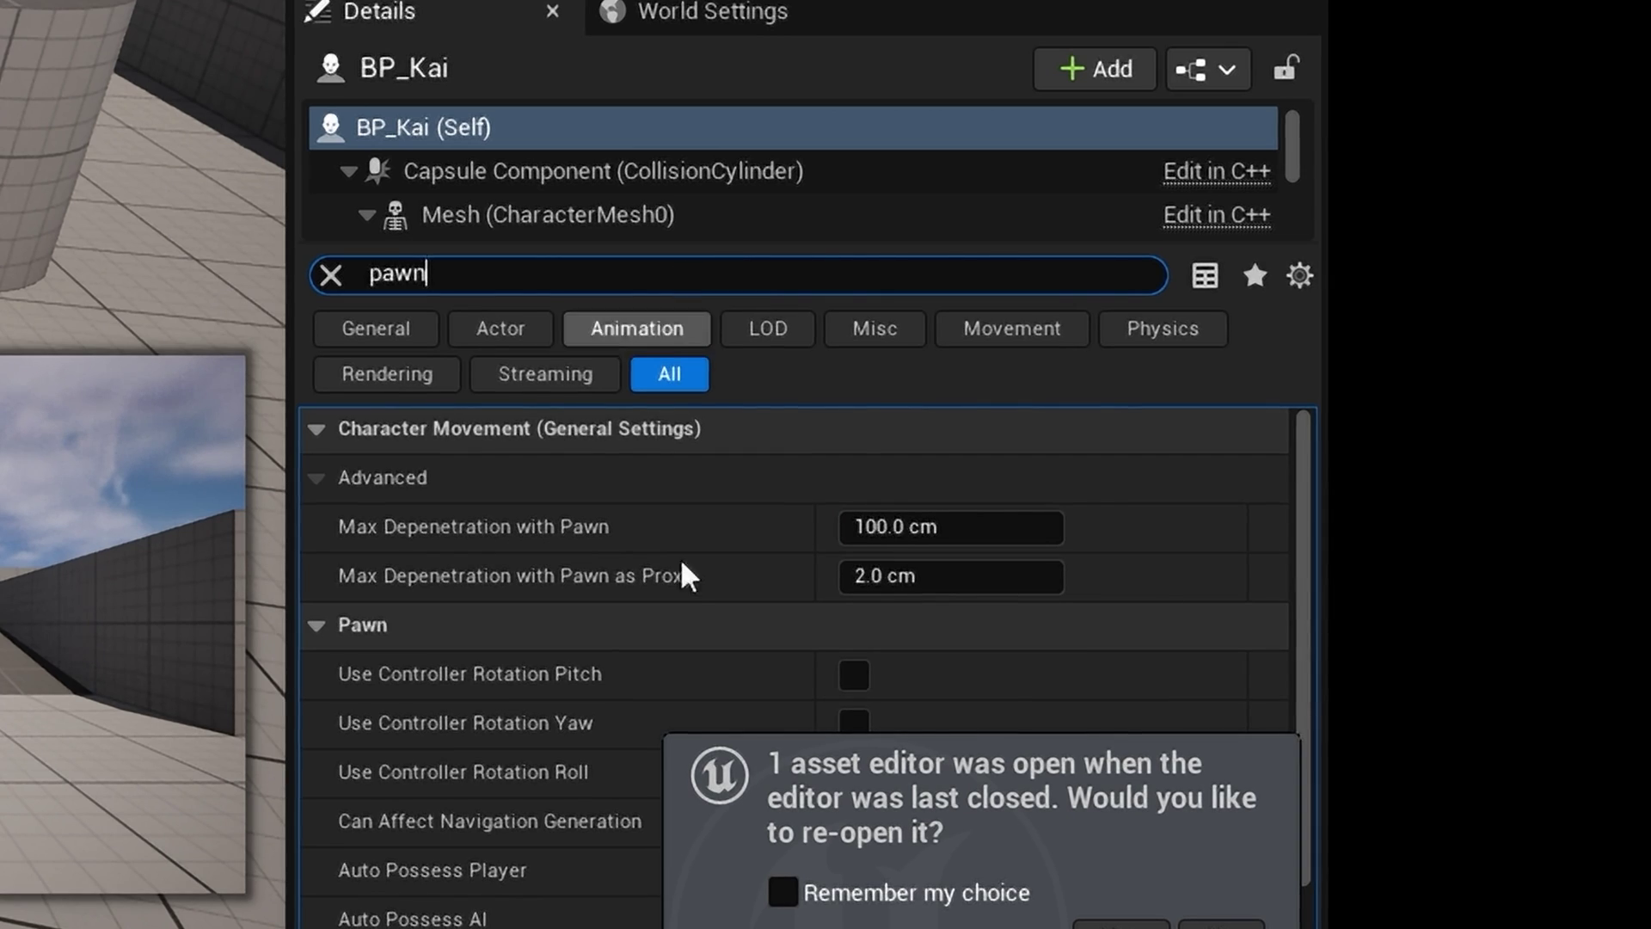
scroll(682, 571, down, 2)
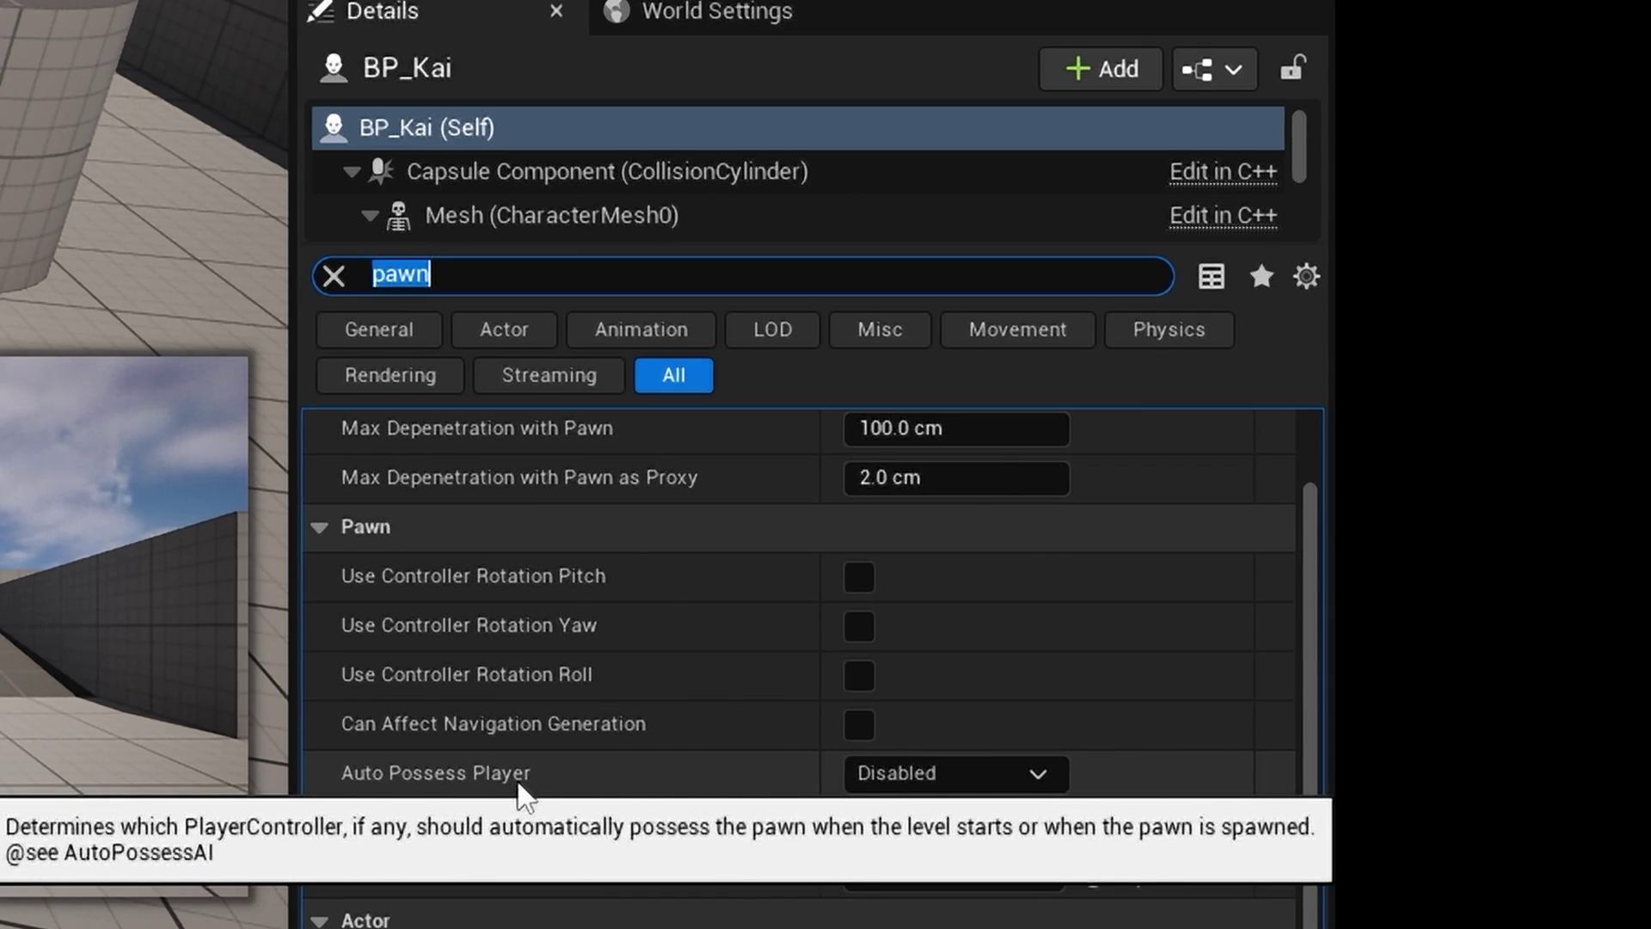
click(924, 787)
click(929, 503)
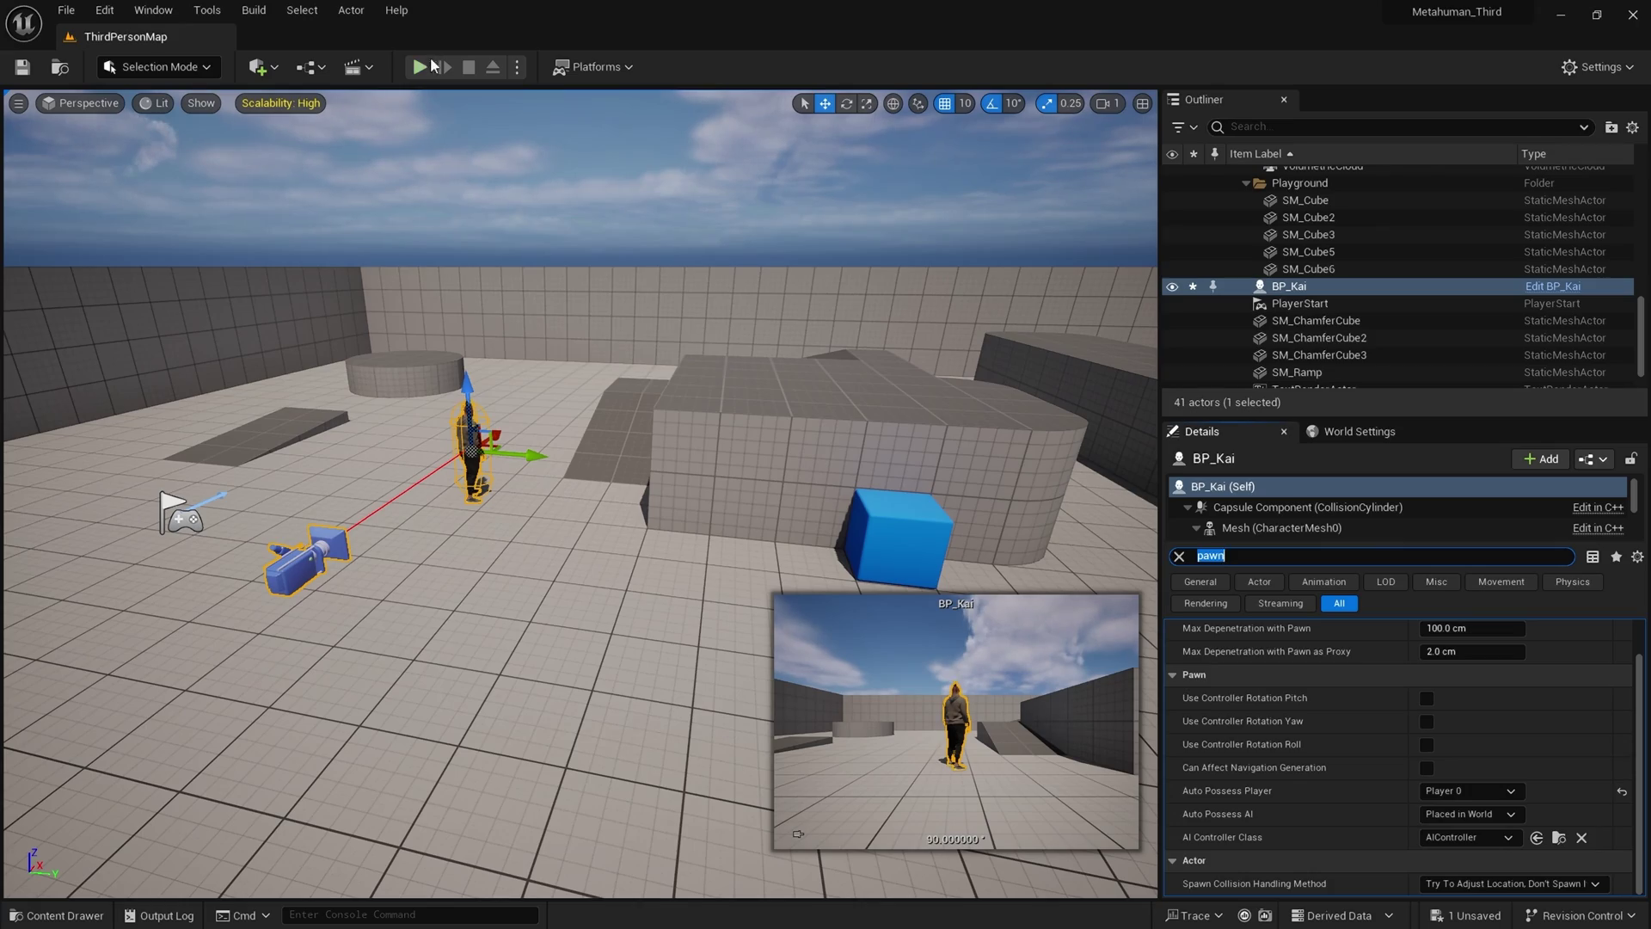
- Play the level and run the Kai character forward, also through Showcase01_Night, to test the retargeted animation
click(425, 68)
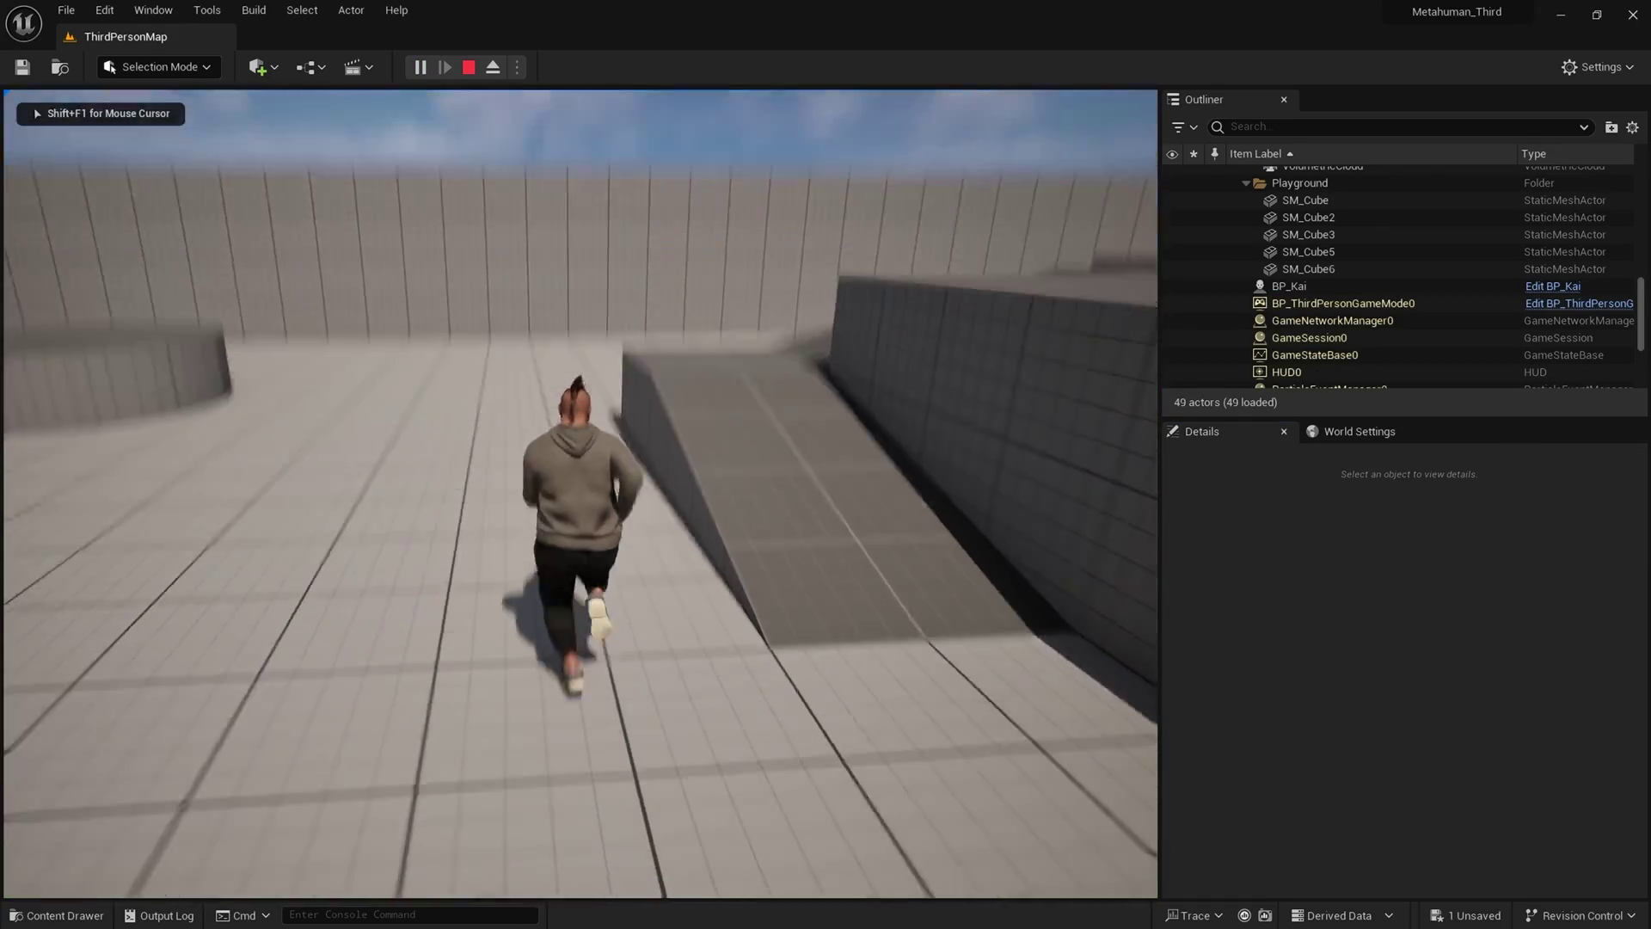
key(w)
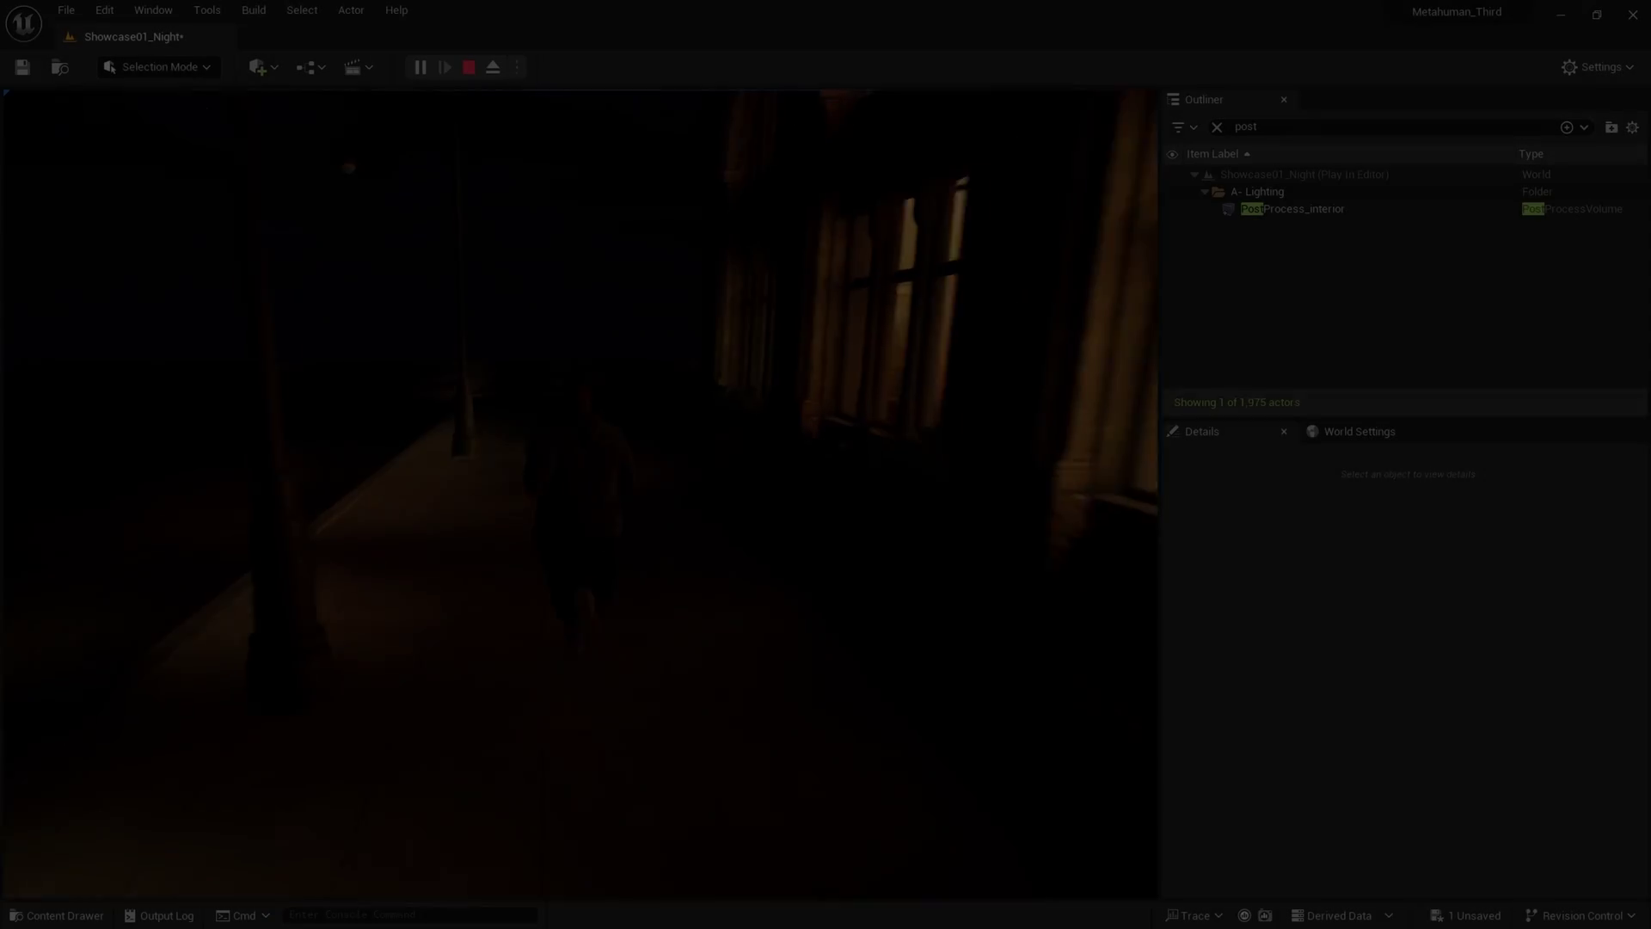
key(w)
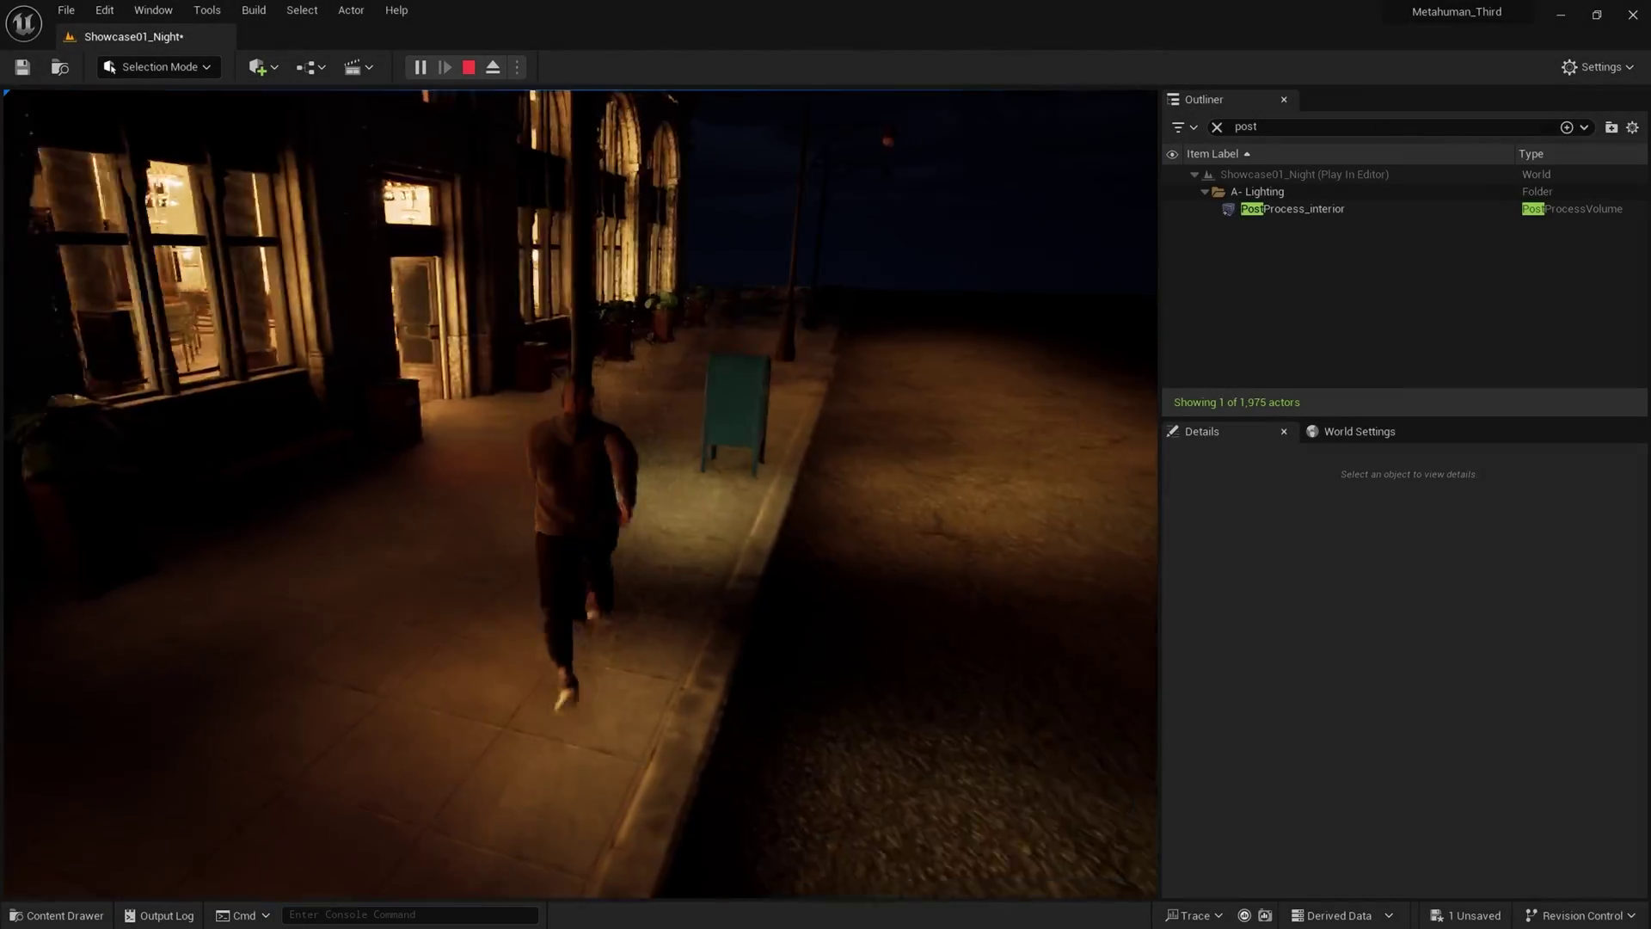
key(w)
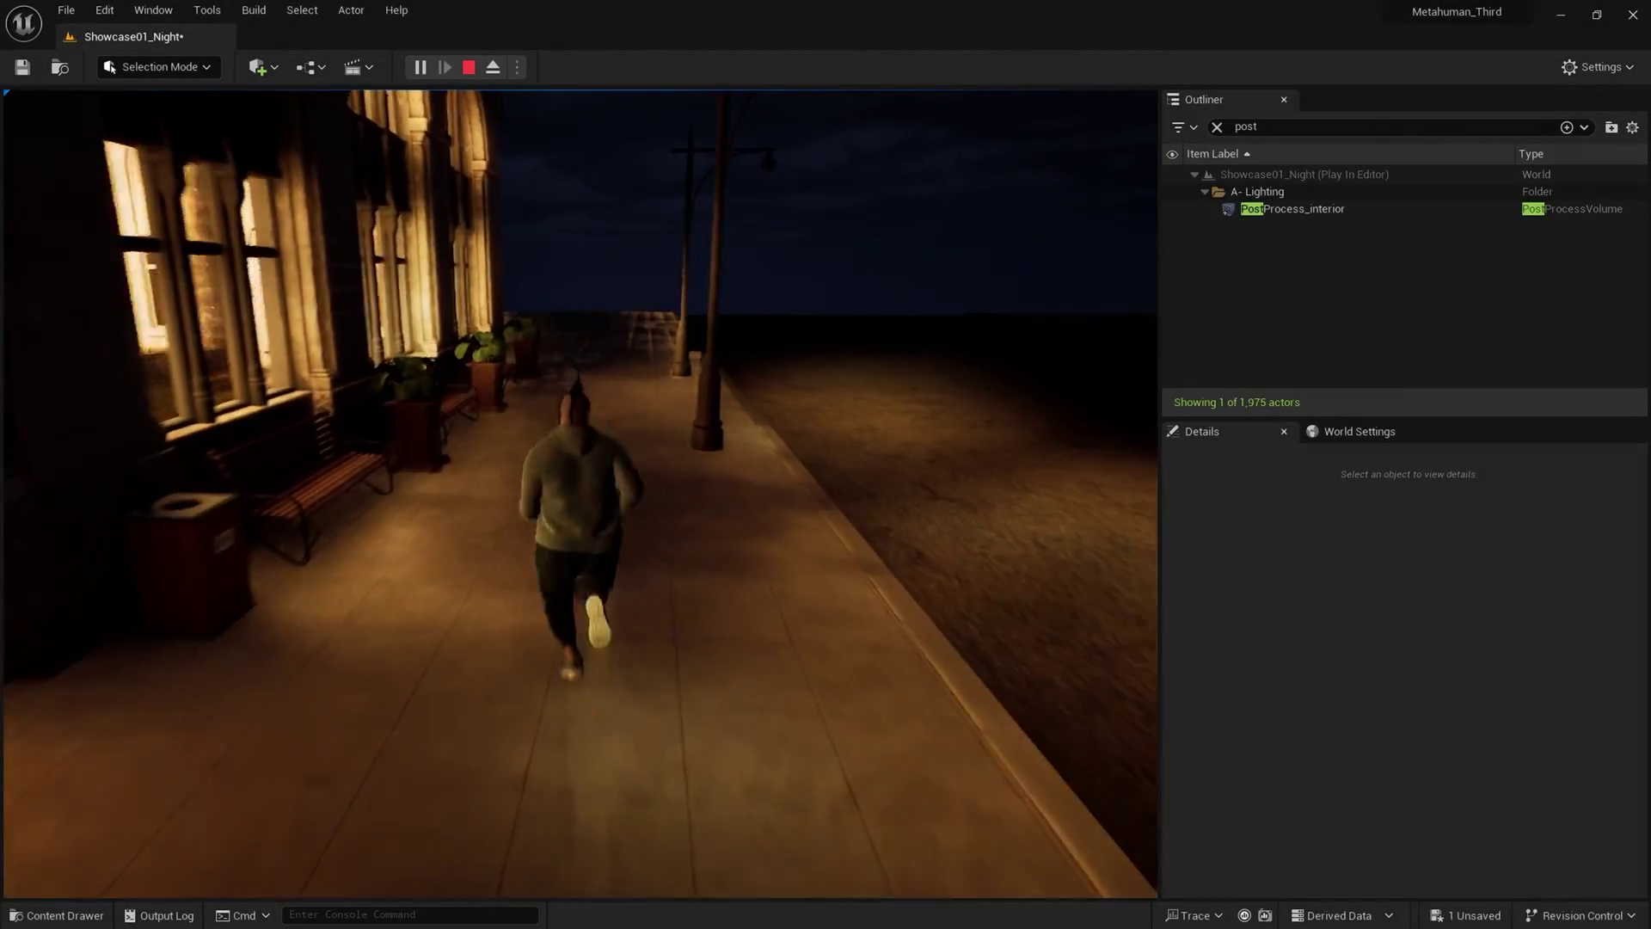
key(w)
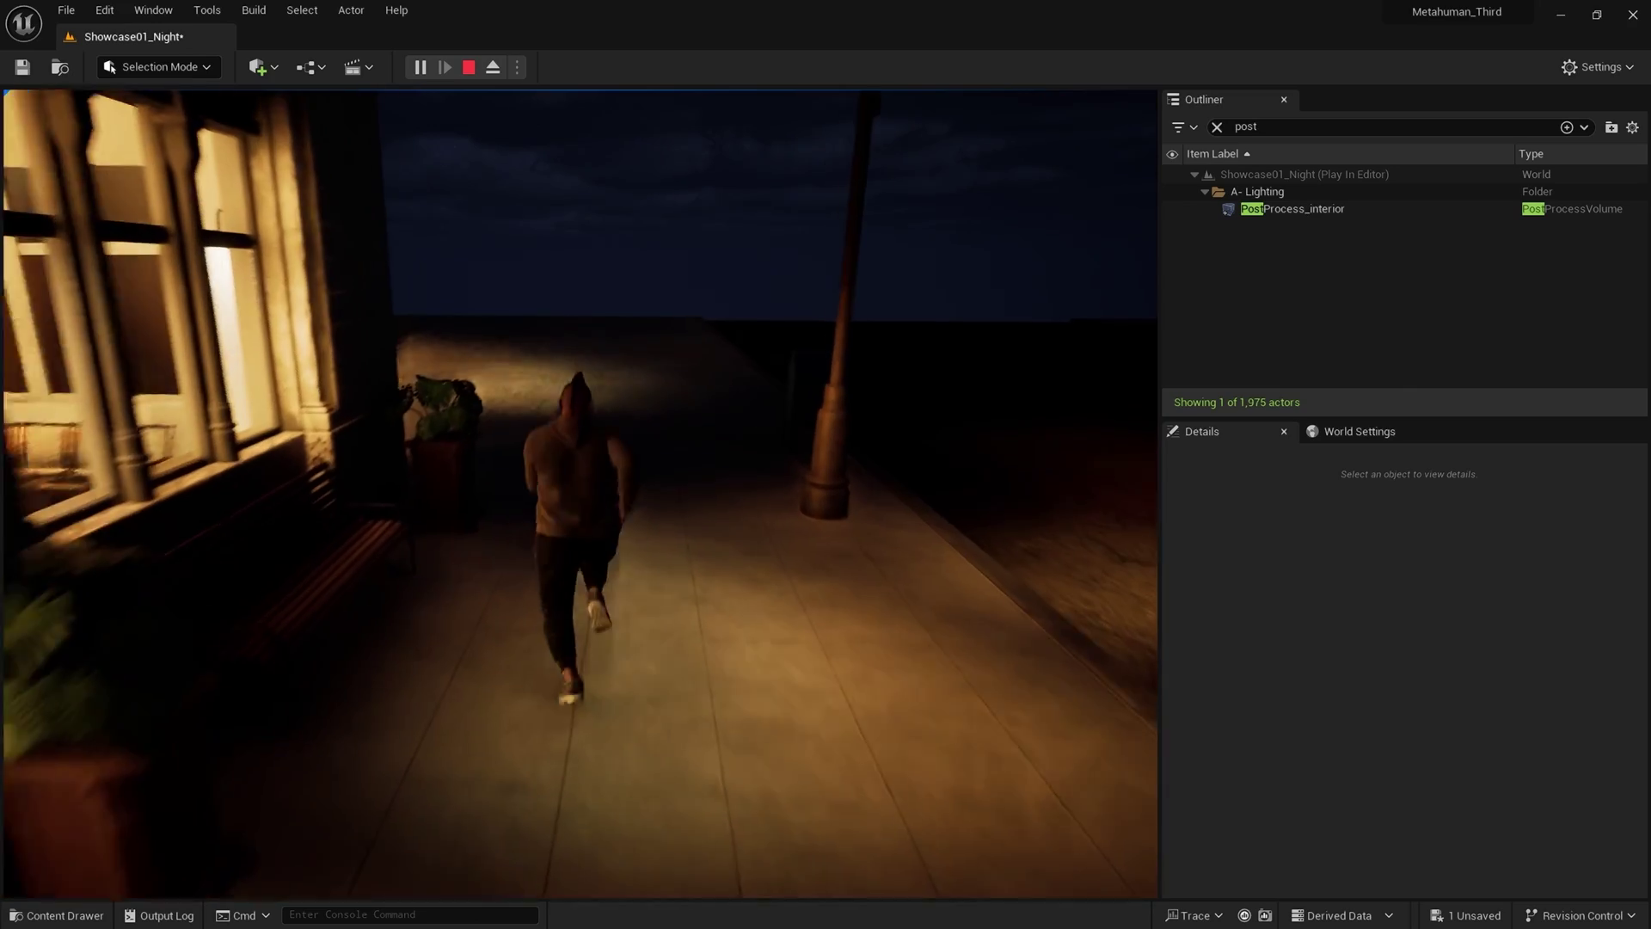
key(w)
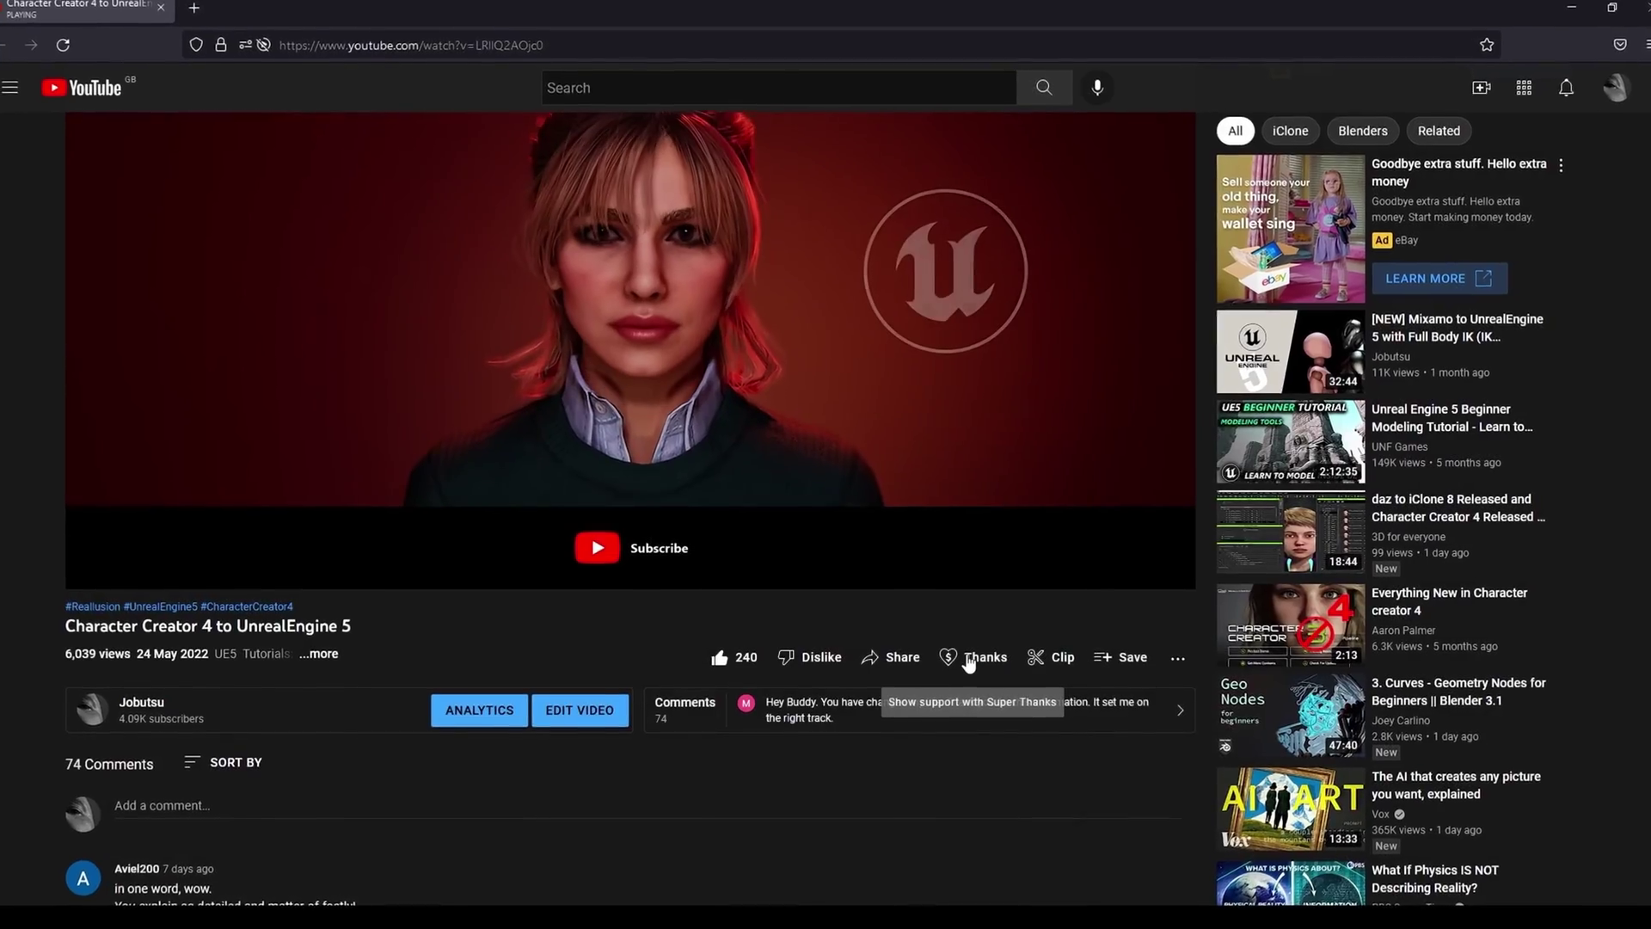
- Switch to the browser, choose a £50.00 Super Thanks on the YouTube video, and submit £5 support for one coffee on Buy Me a Coffee
click(972, 658)
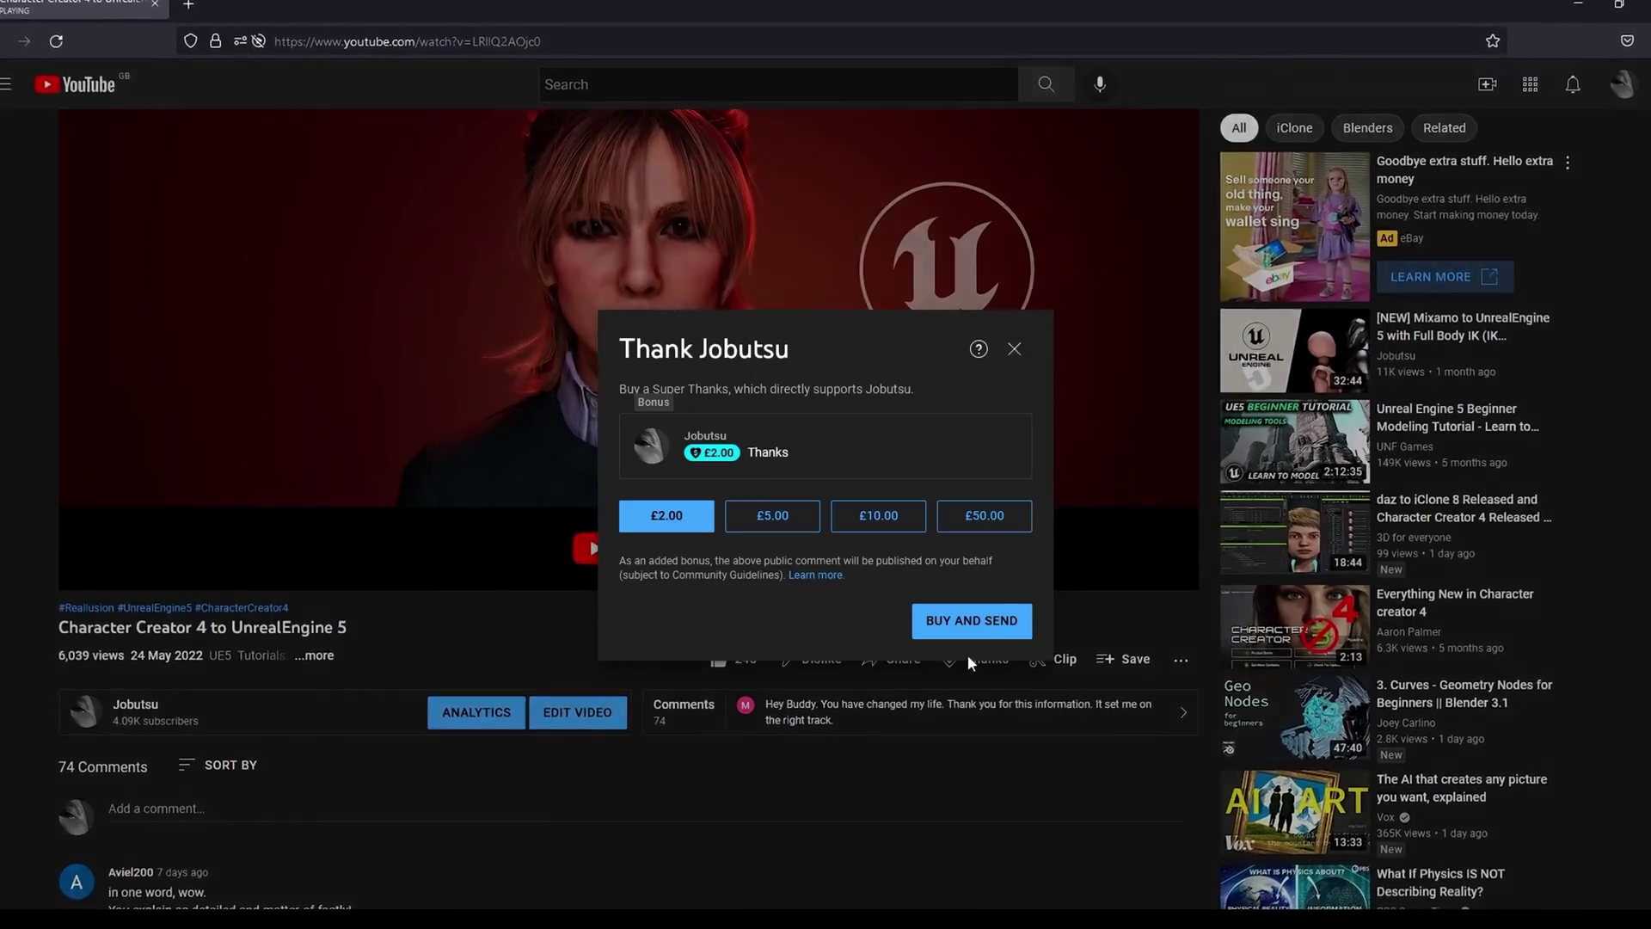
click(988, 516)
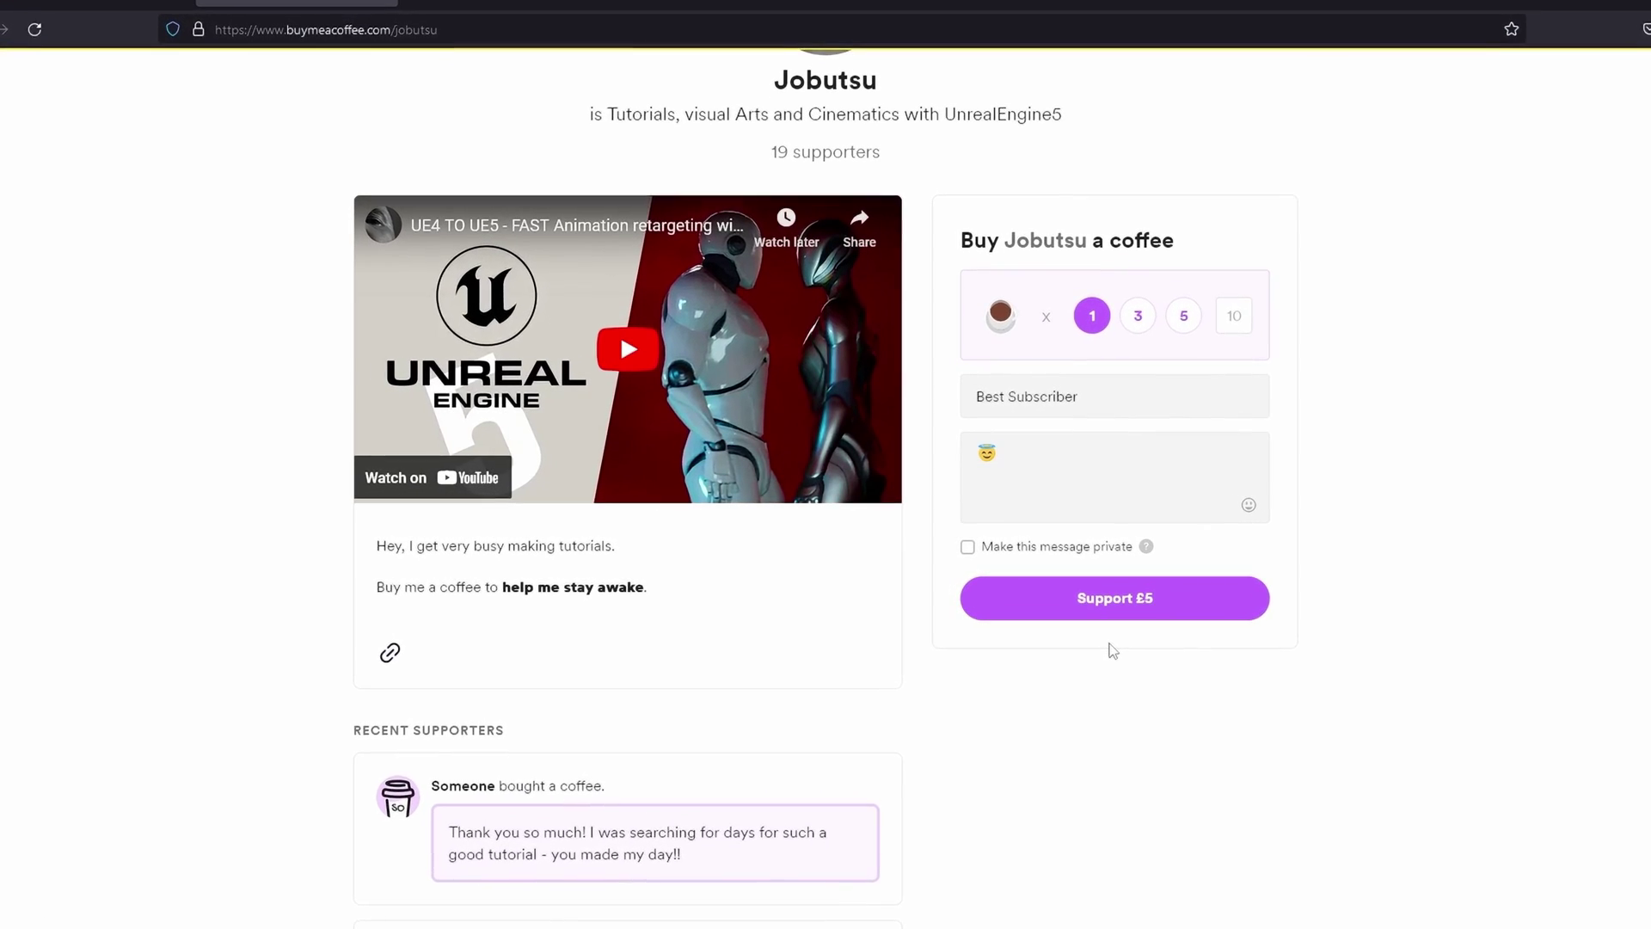
click(1118, 607)
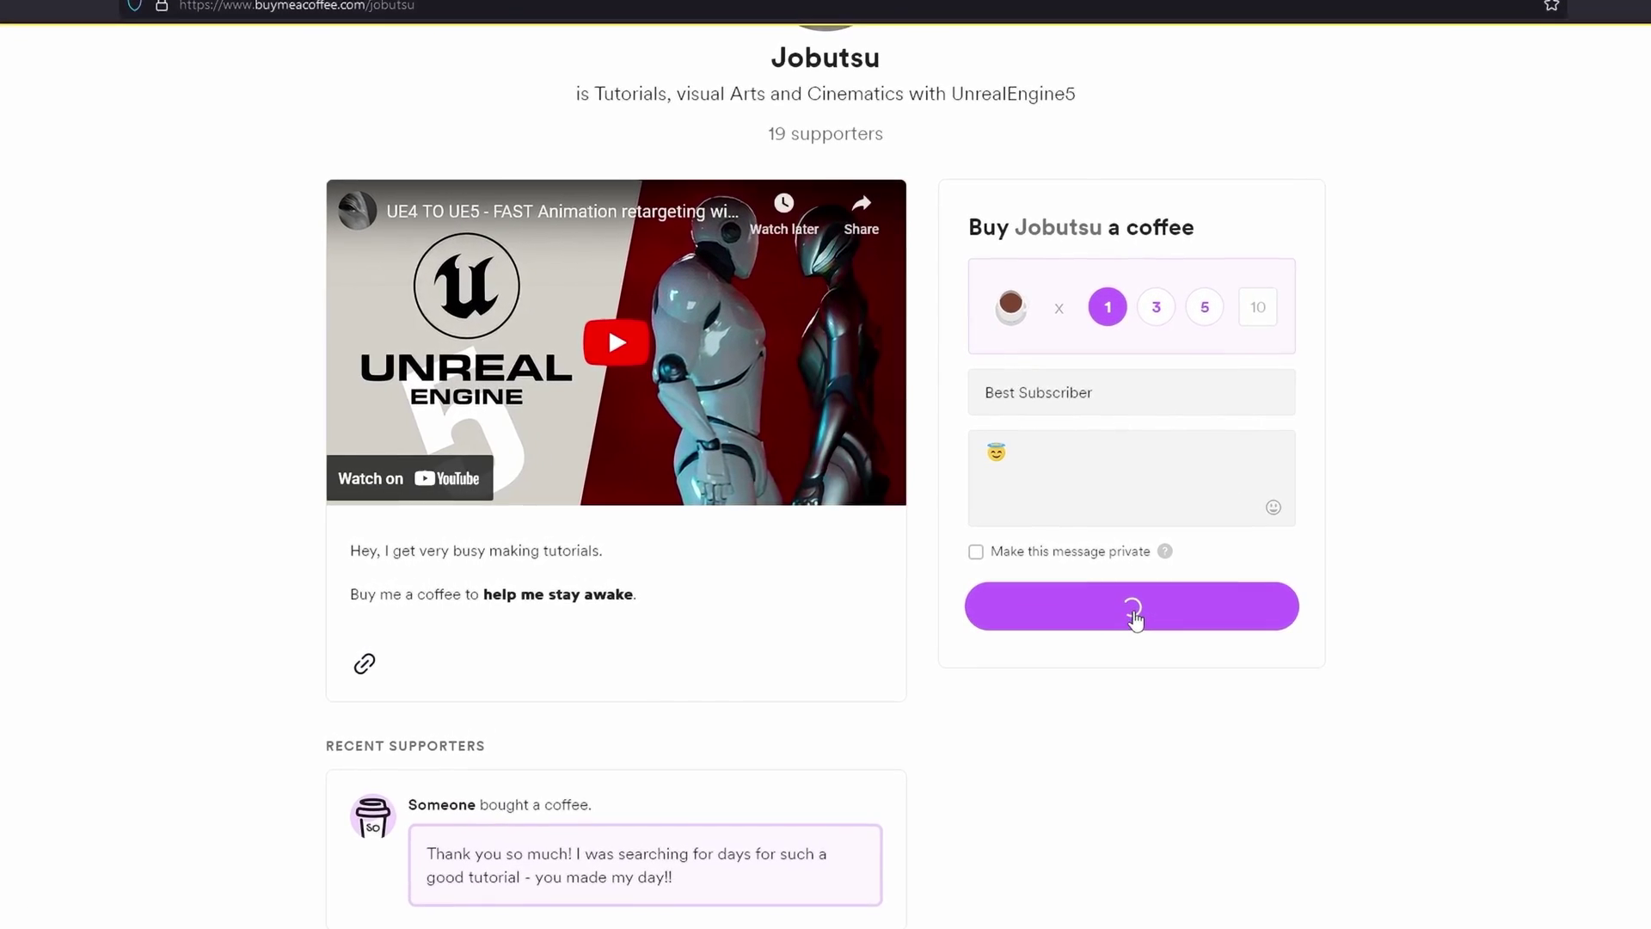